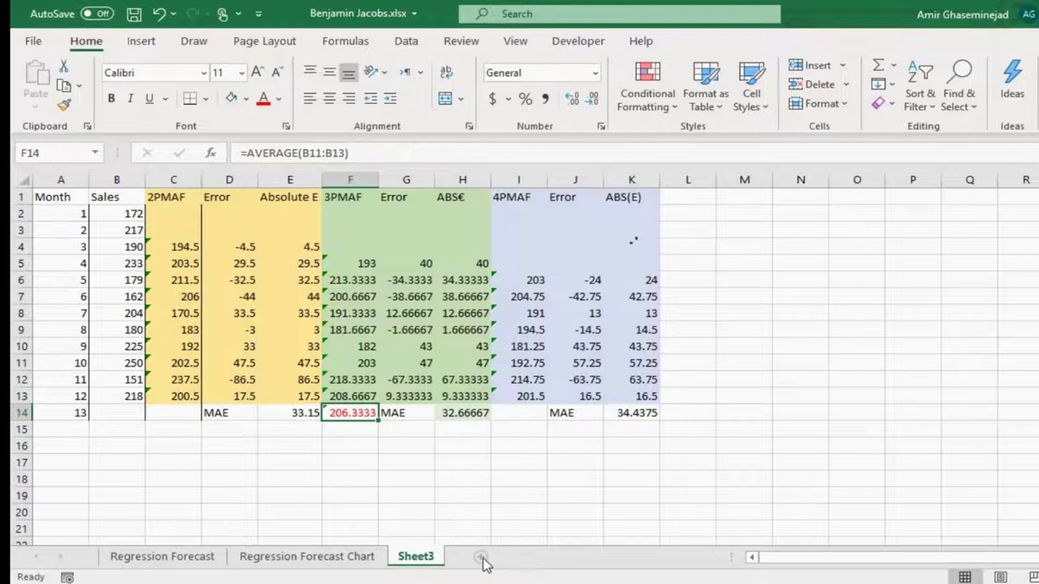
- Insert a new worksheet and enter 'Mary' in A1 and 'John' in E1
click(480, 559)
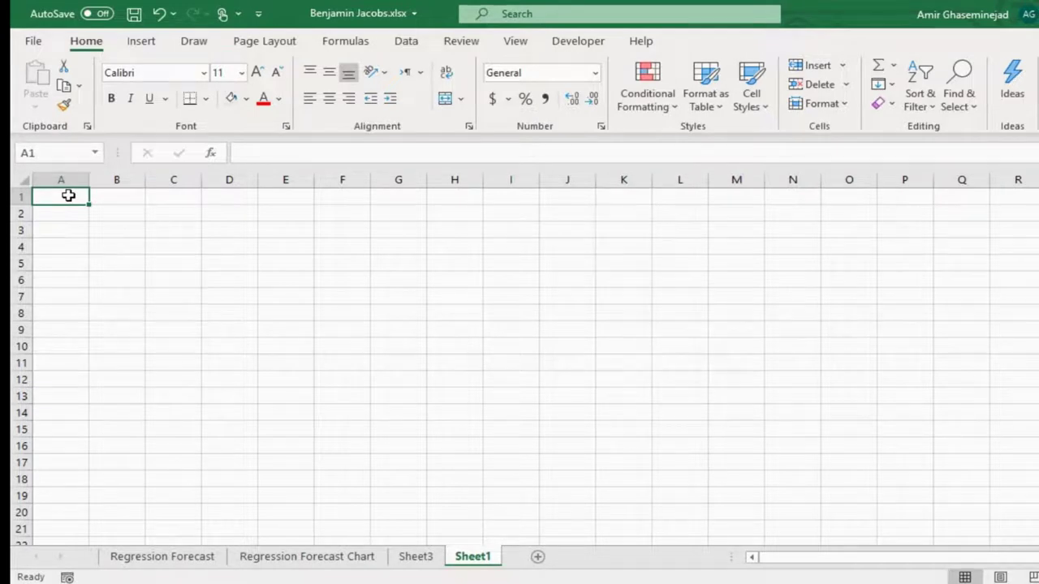
text(Mary)
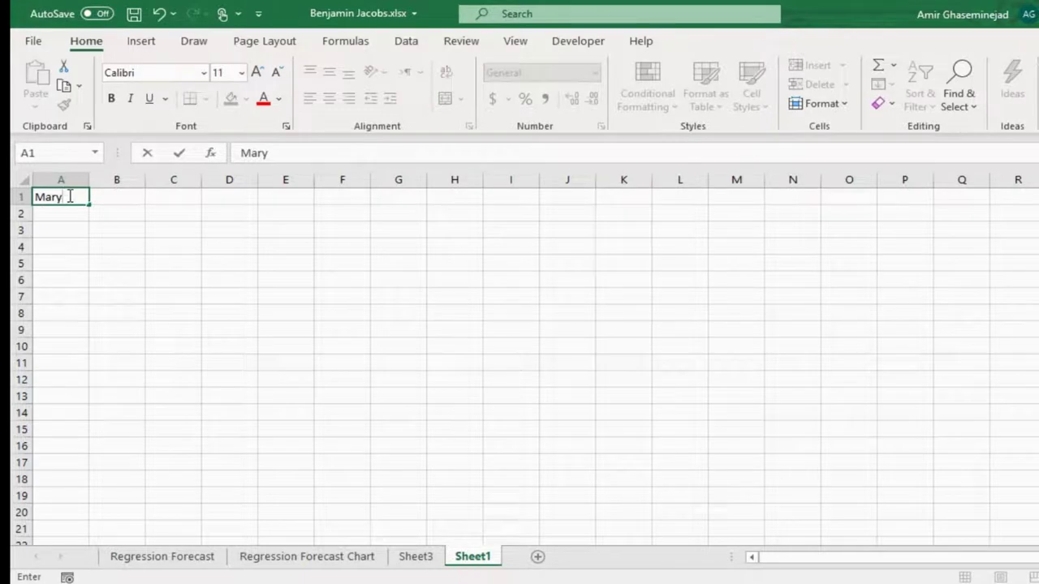
key(Tab)
key(Tab)
key(Tab)
key(Tab)
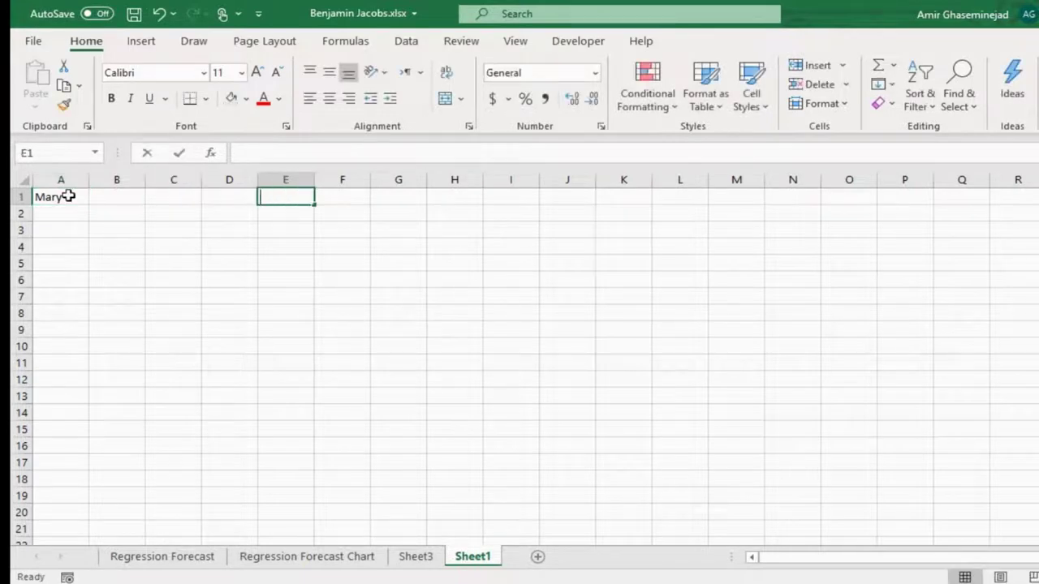
text(John)
key(Return)
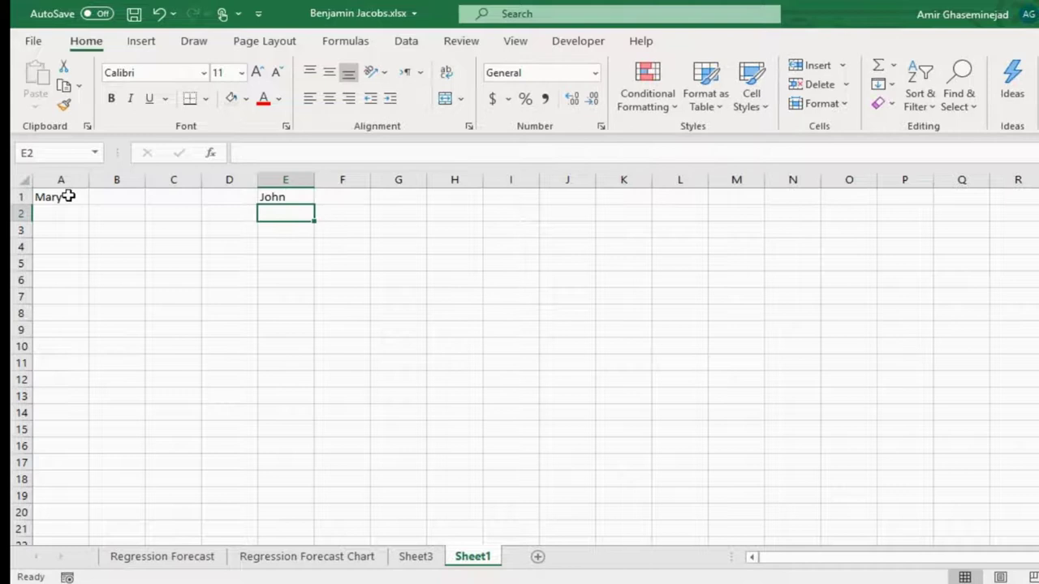
click(53, 214)
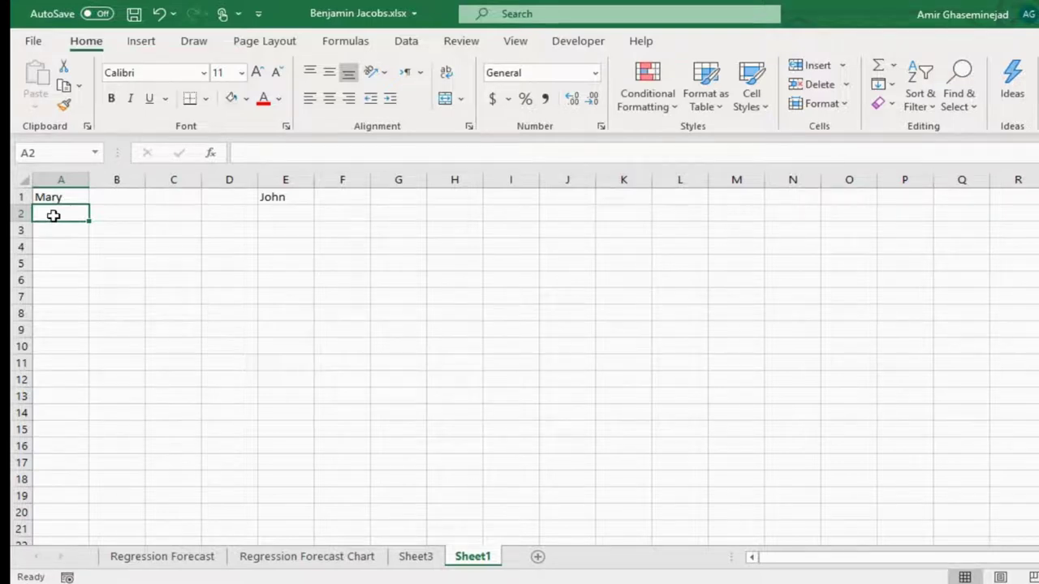
- Enter headers T, A, F in row 2 and paste the twelve actual values into B3:B14
text(T)
key(Tab)
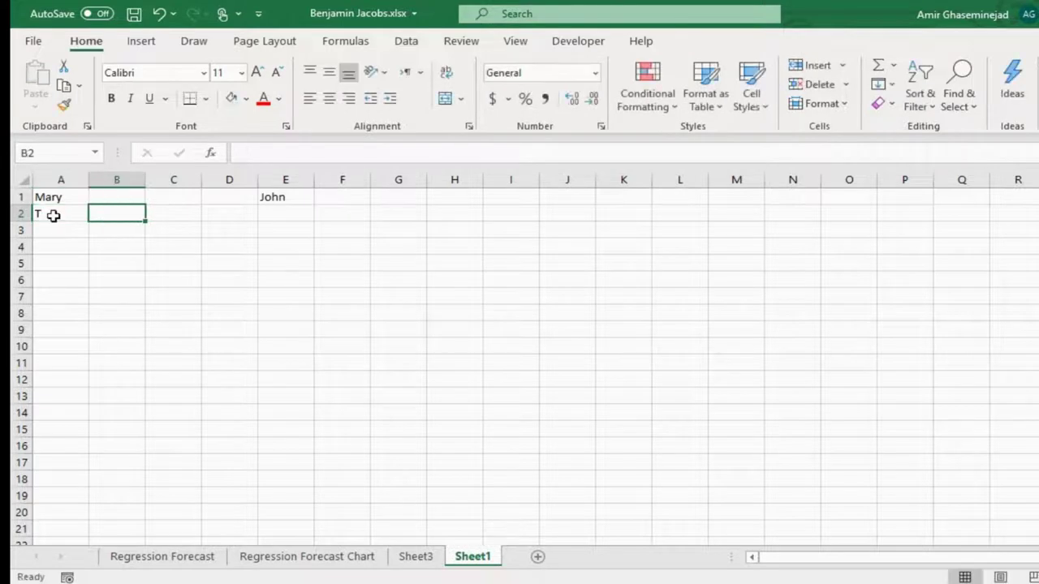
text(A)
key(Tab)
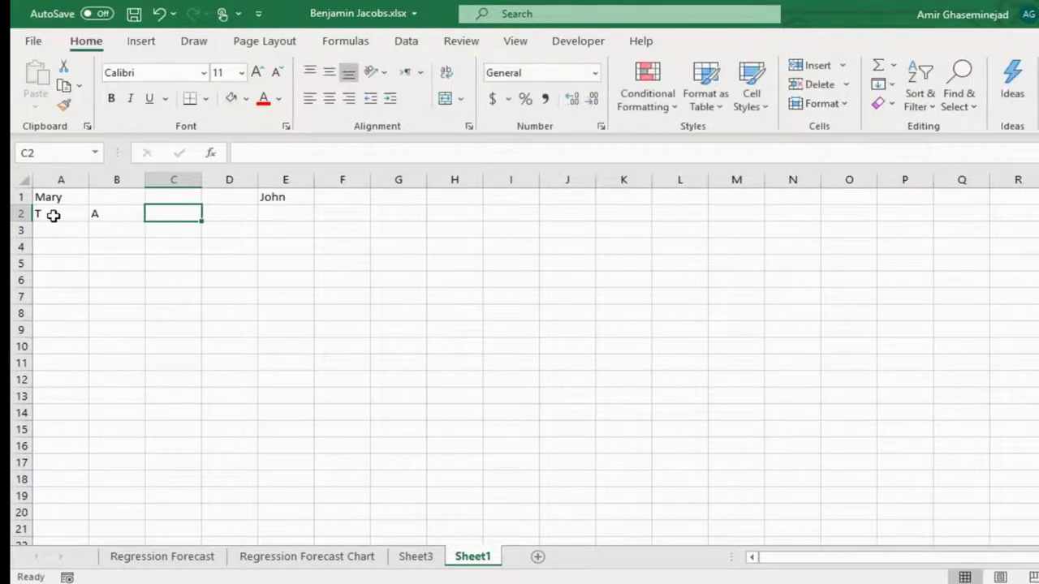
text(F)
key(Return)
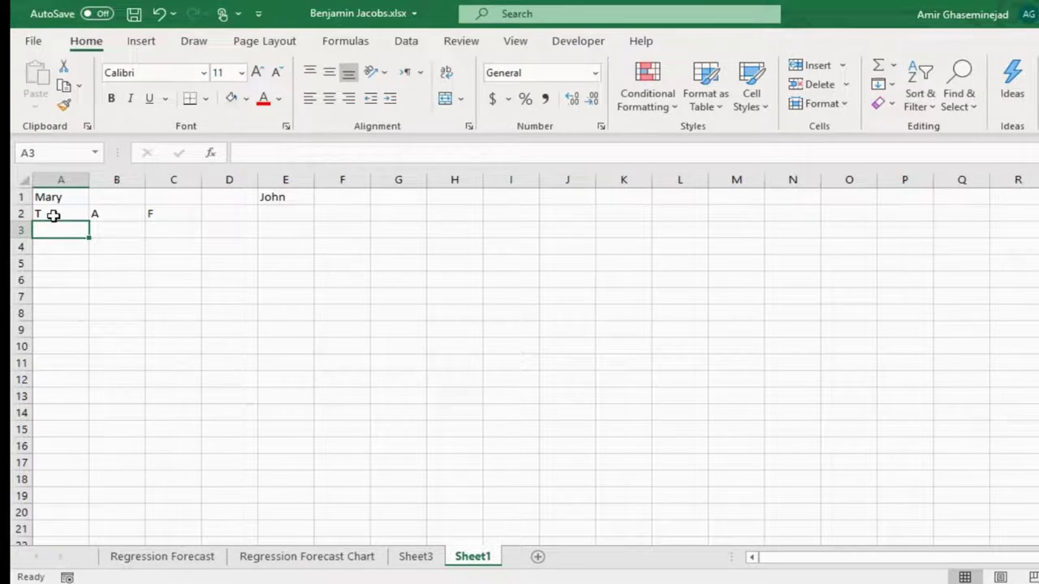
click(127, 235)
key(ctrl+v)
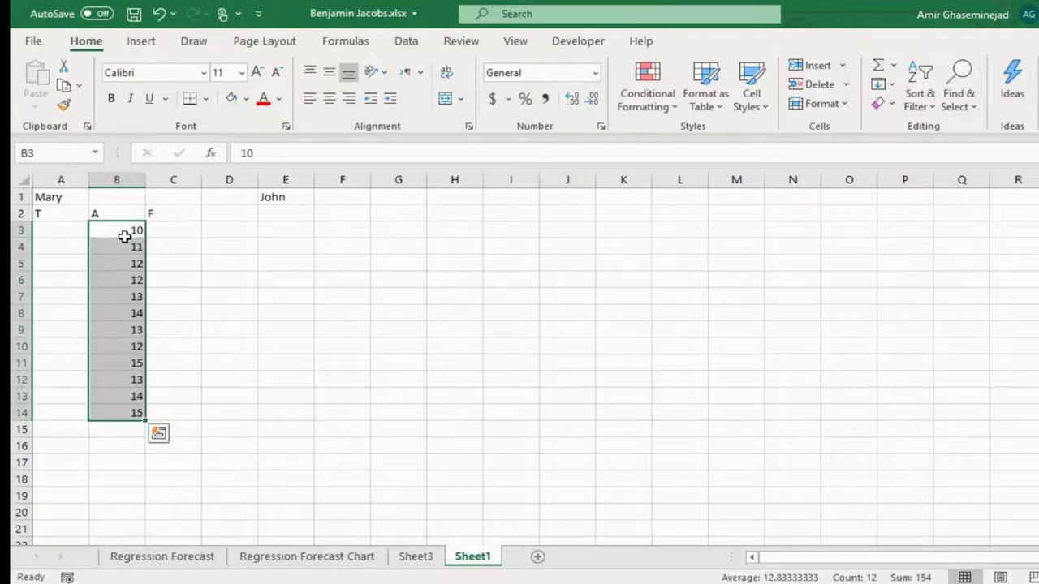
- Number Mary's periods 1 to 12 in A3:A14 by extending a 1, 2 series
click(50, 233)
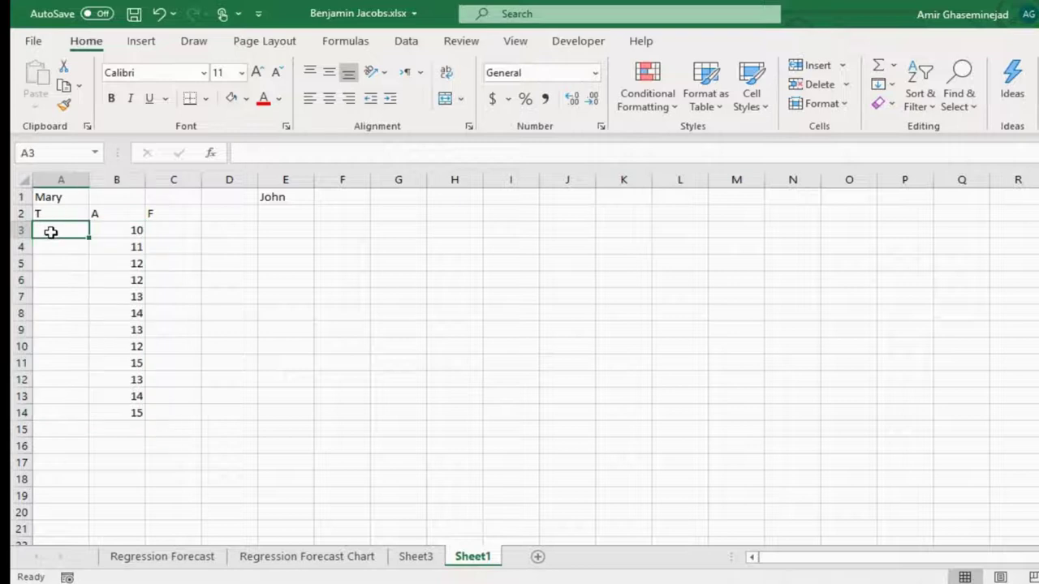
text(1)
key(Tab)
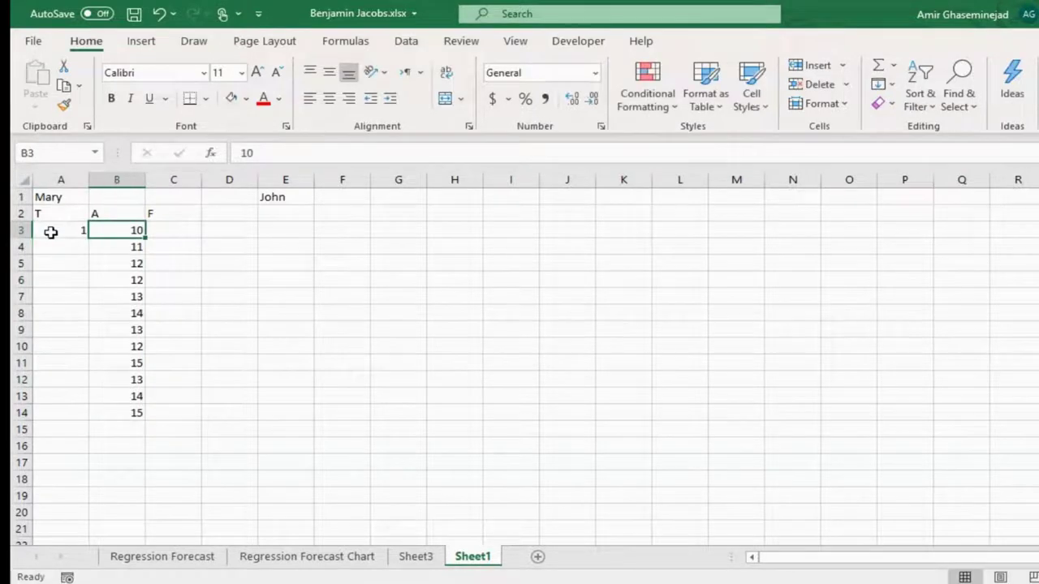
click(50, 232)
key(Down)
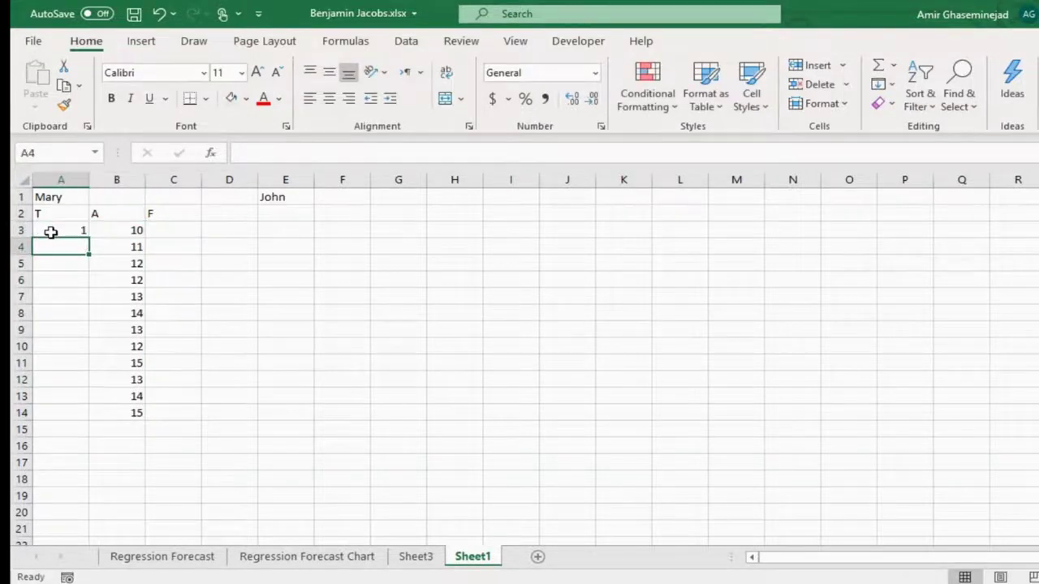
text(2)
key(Tab)
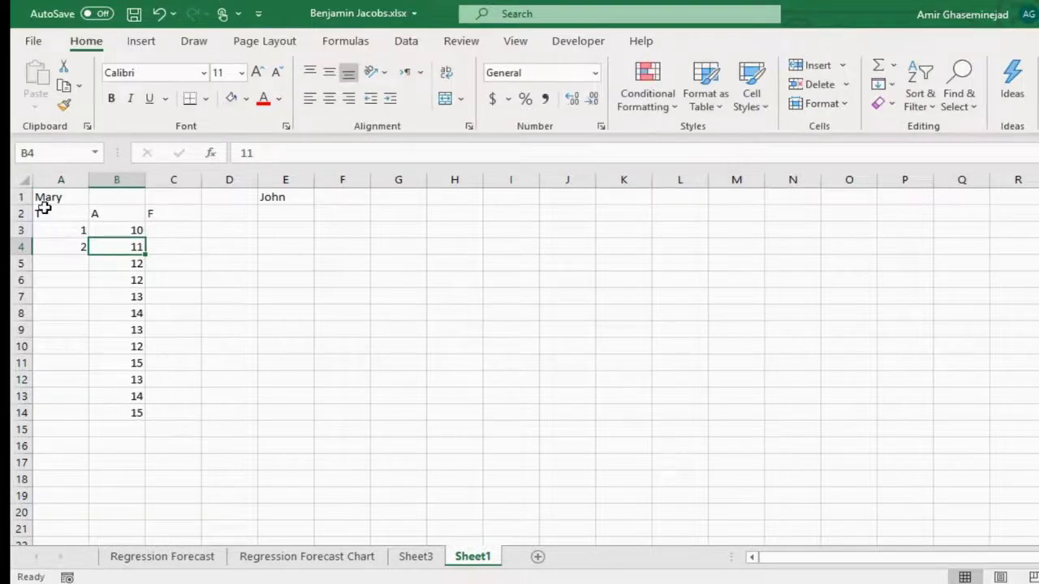
click(60, 230)
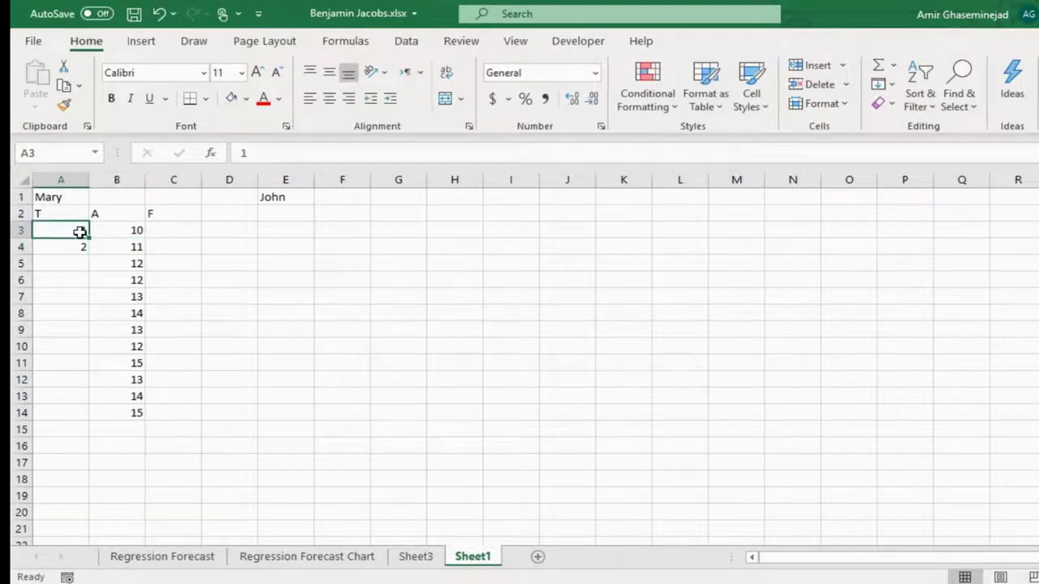
drag(81, 231, 76, 417)
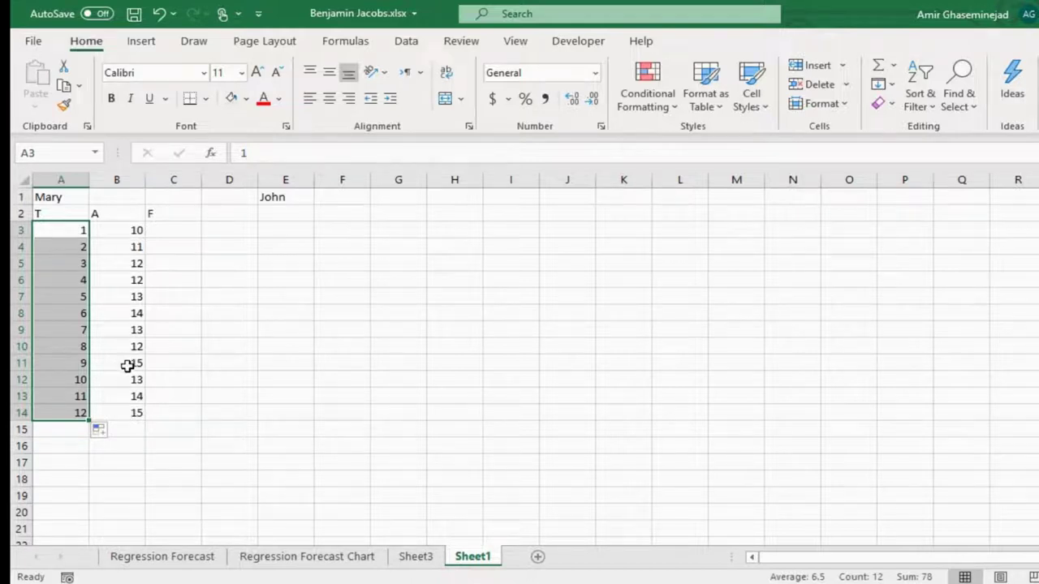
- Enter Mary's forecasts 11, 12, 11, 13, 14, 13 in C3:C8
click(174, 233)
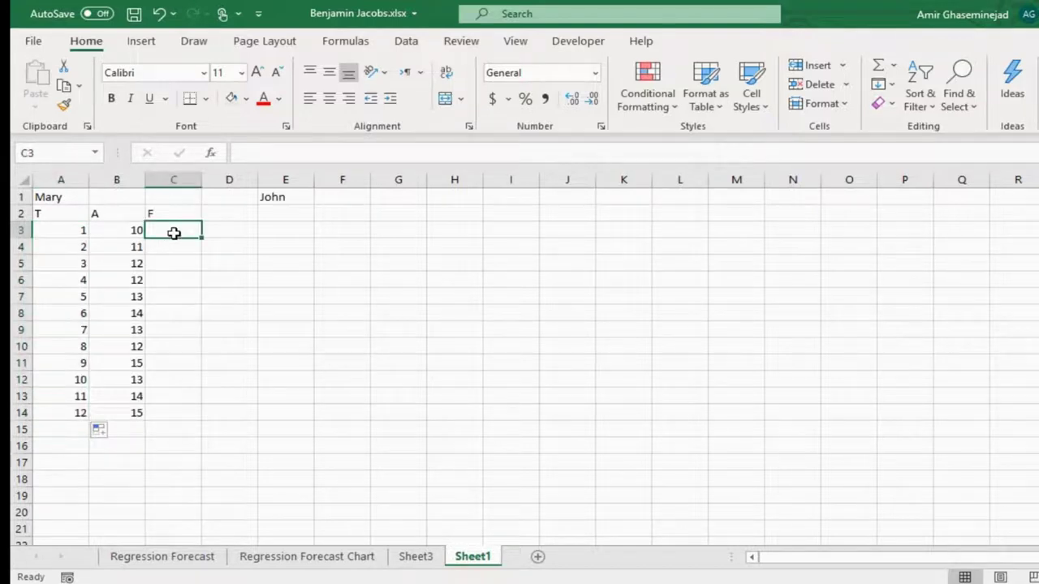
text(11)
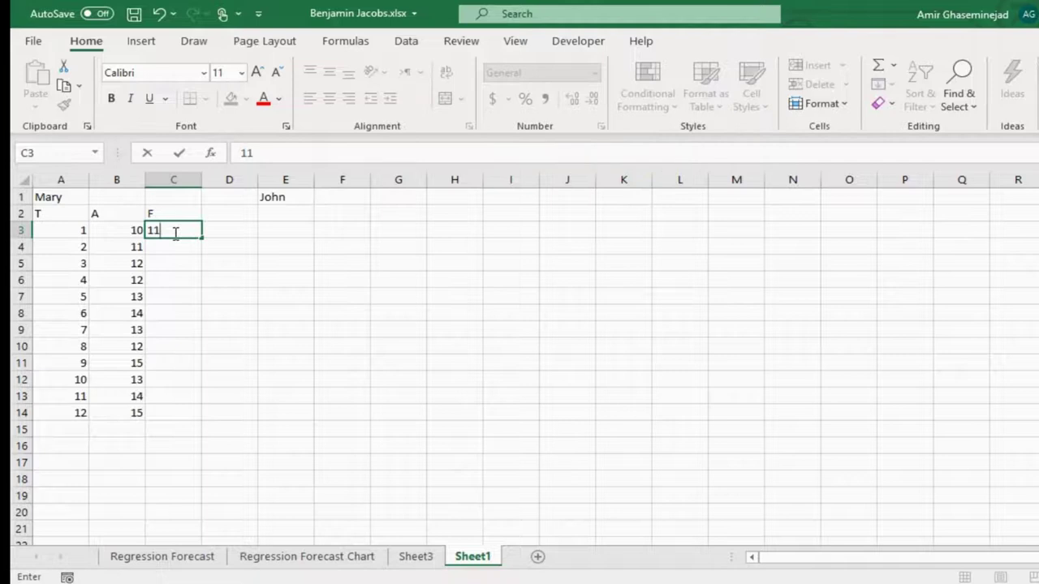
key(Up)
key(Down)
key(Down)
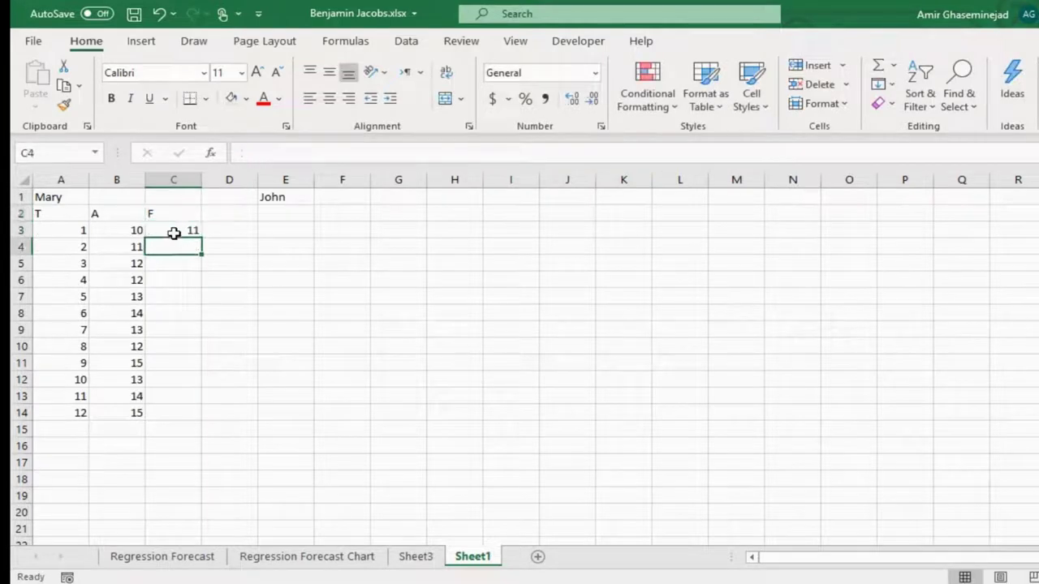
text(12)
key(Return)
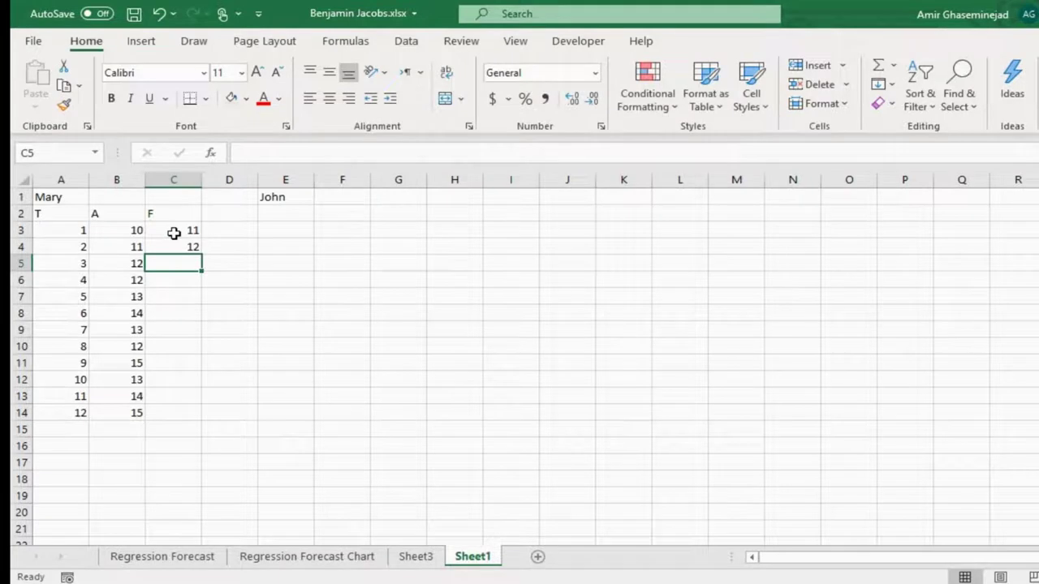
text(11)
key(Return)
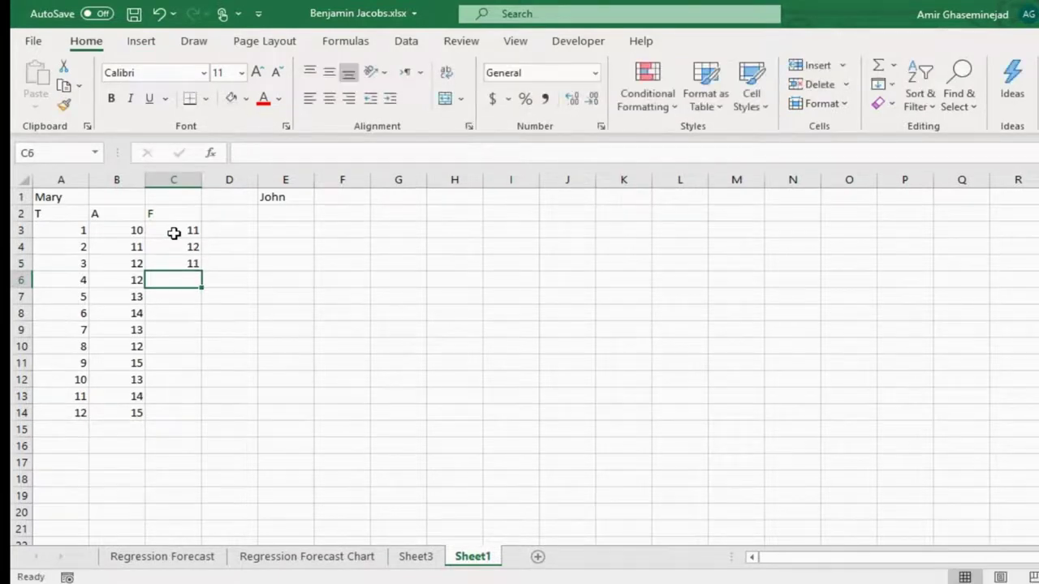
text(13)
key(Return)
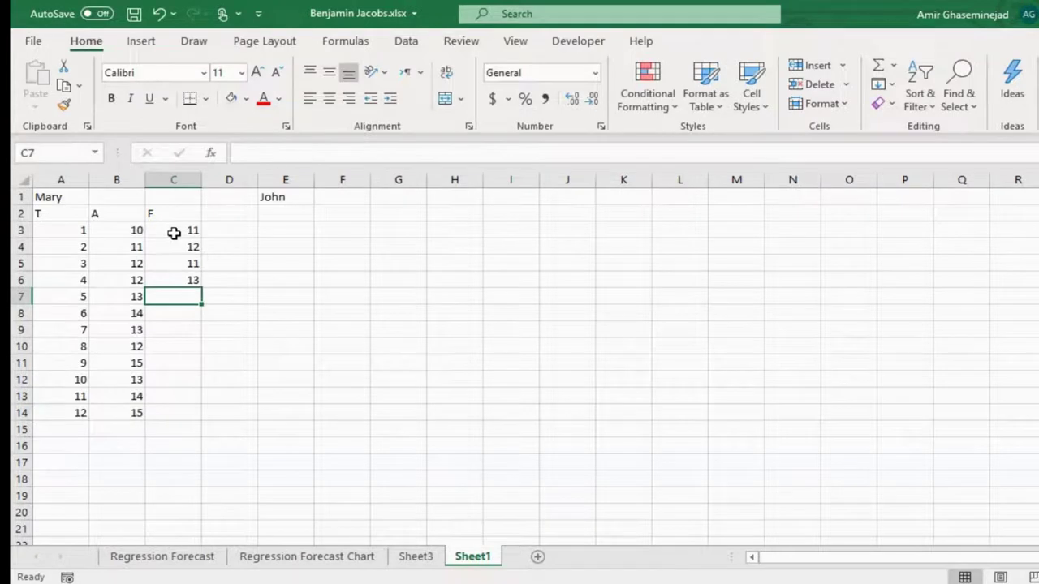
text(14)
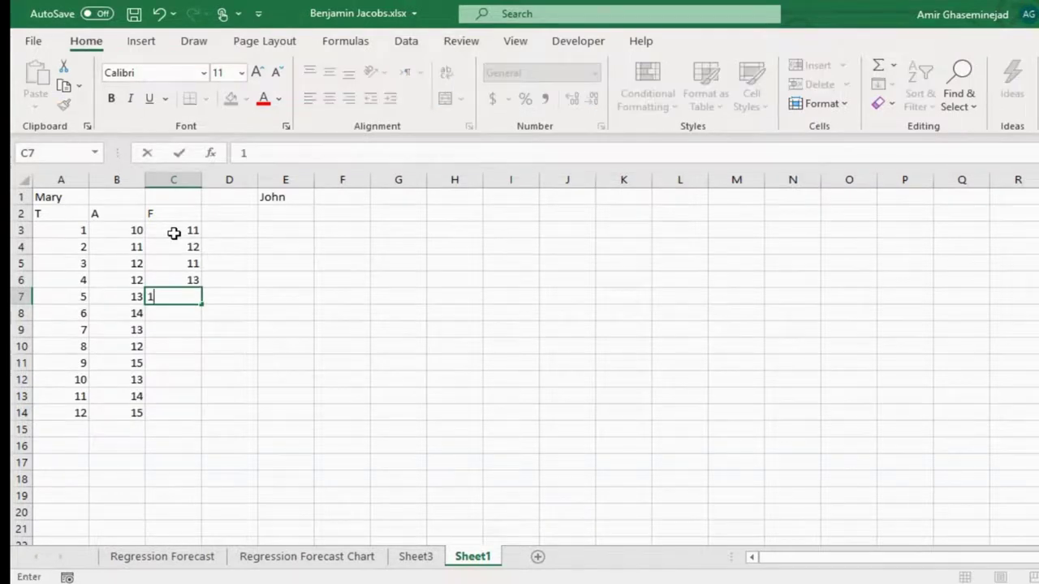
key(Return)
text(13)
key(Return)
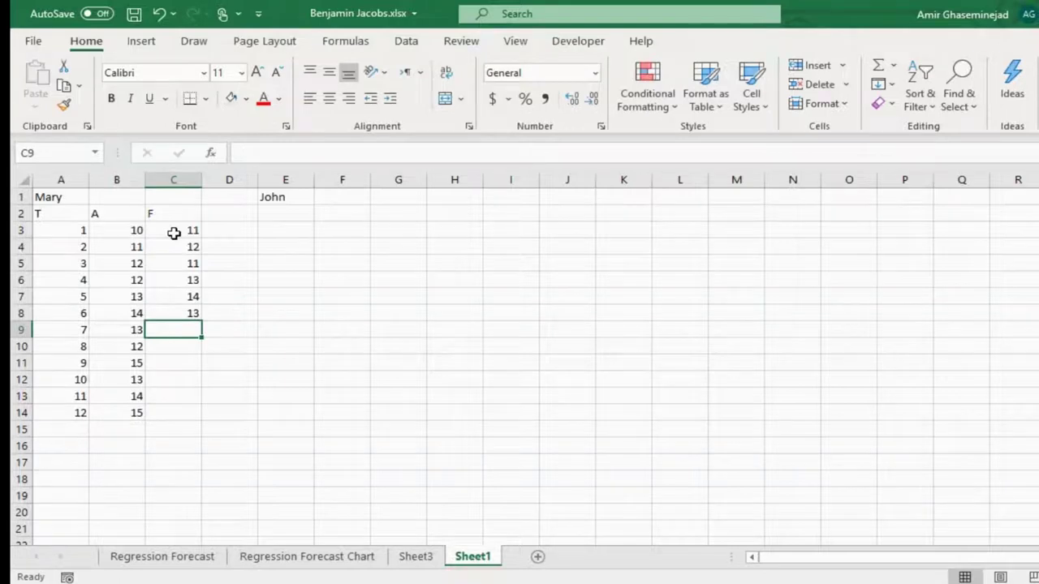
- Enter forecasts 14, 11, 16, 12, 15, 15 in C9:C14
text(14)
key(Return)
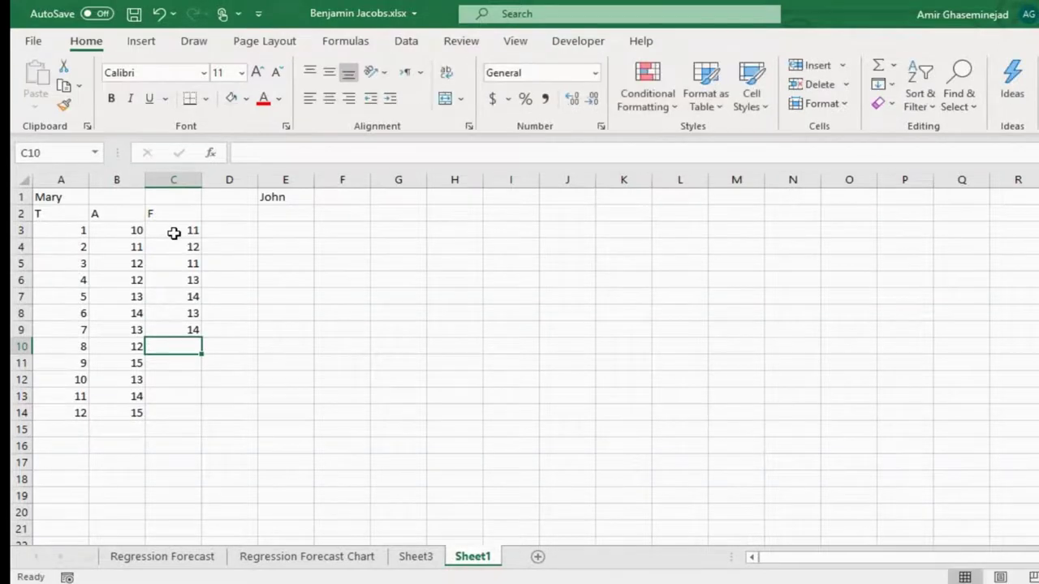
text(11)
key(Return)
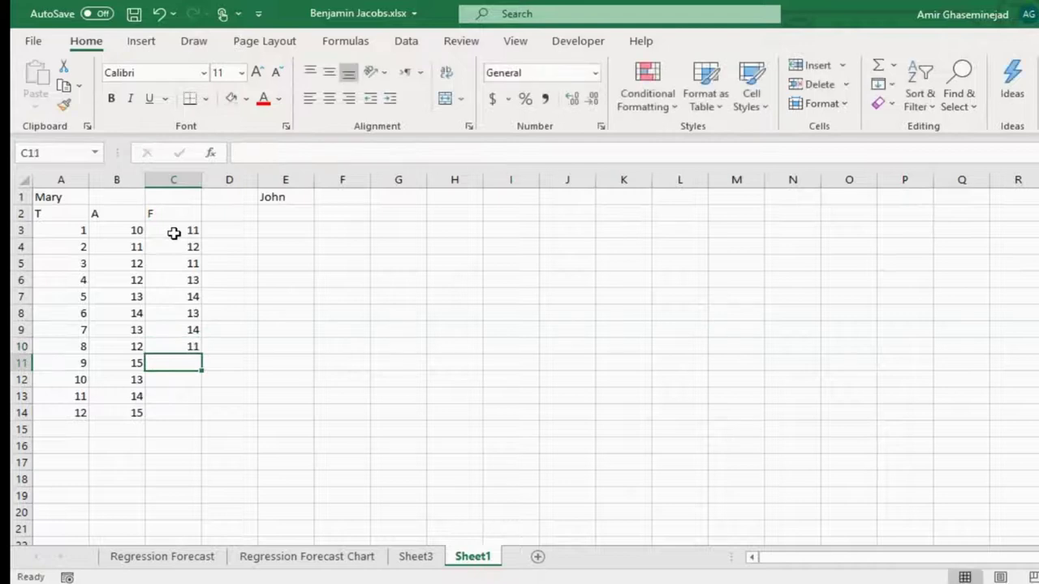
text(16)
key(Return)
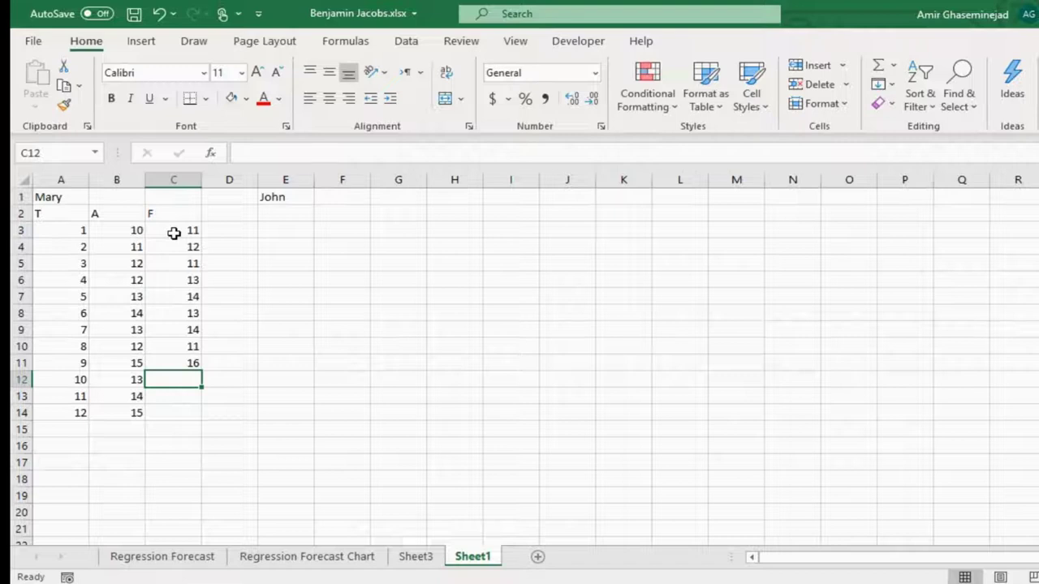
text(1)
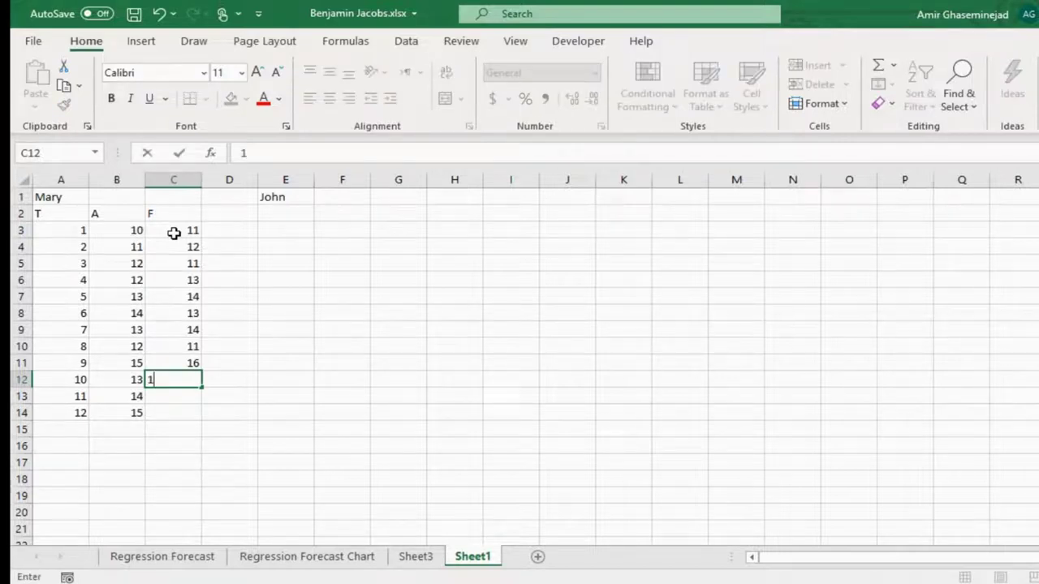
text(2)
key(Return)
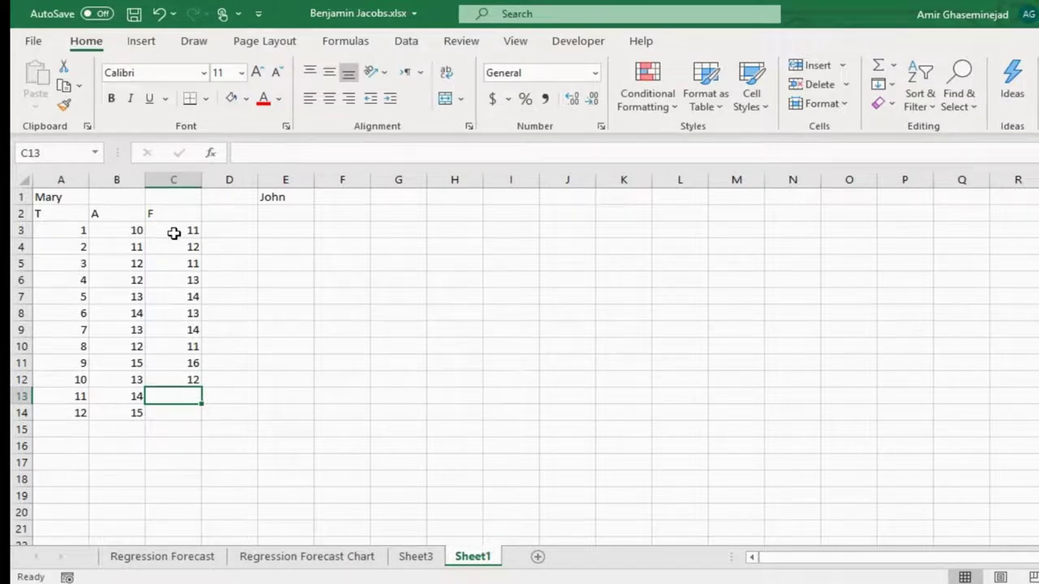
text(1)
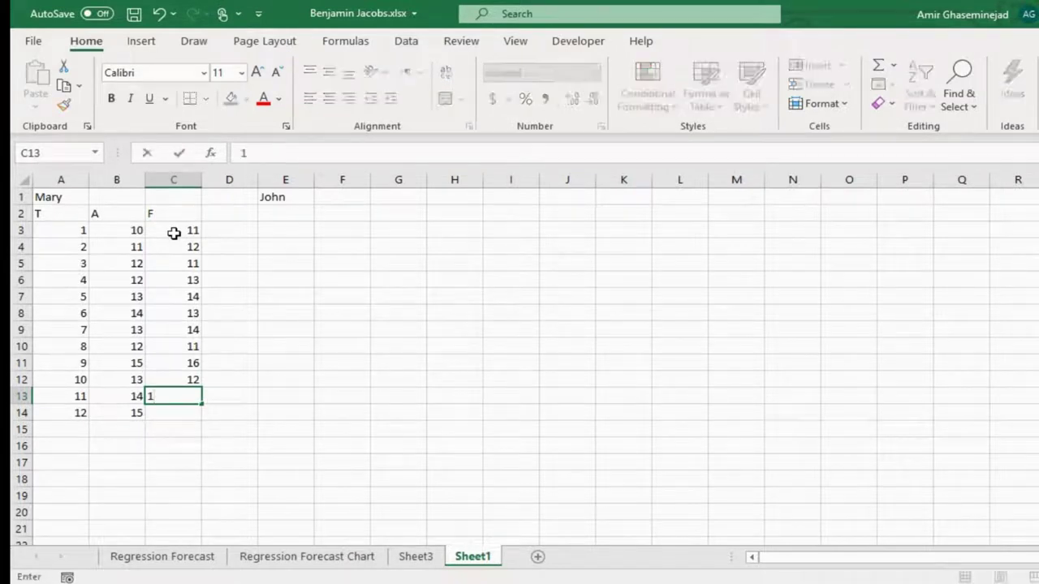
text(5)
key(Return)
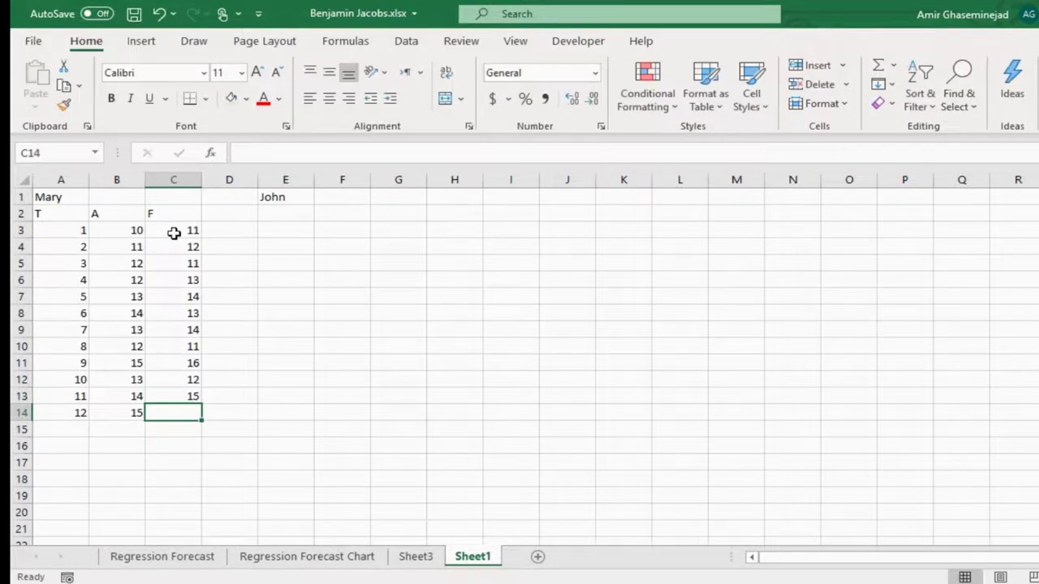
text(15)
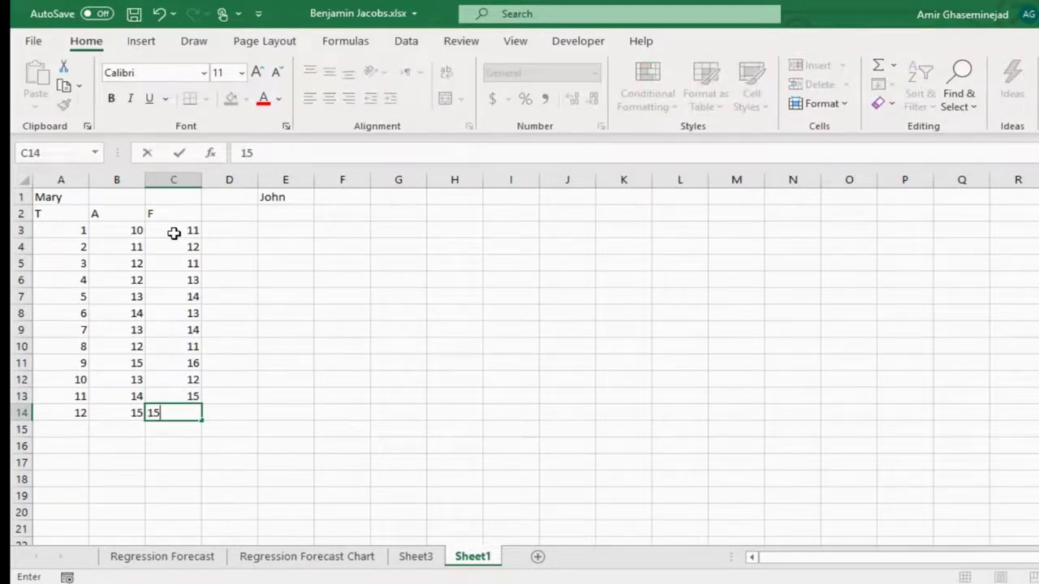
key(Return)
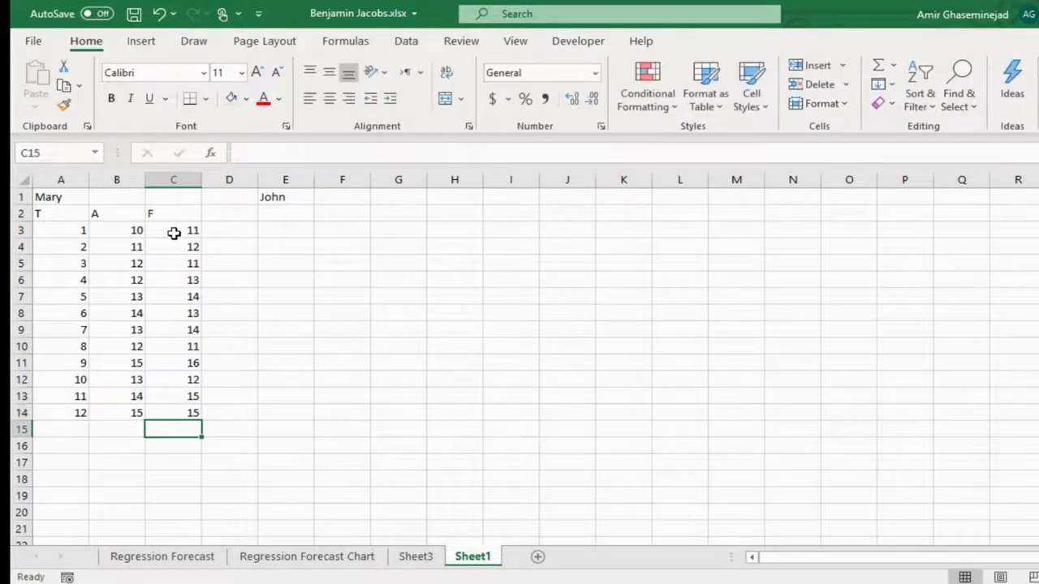
- Add a T header under John and fill periods 1 to 12 in E3:E14
click(281, 218)
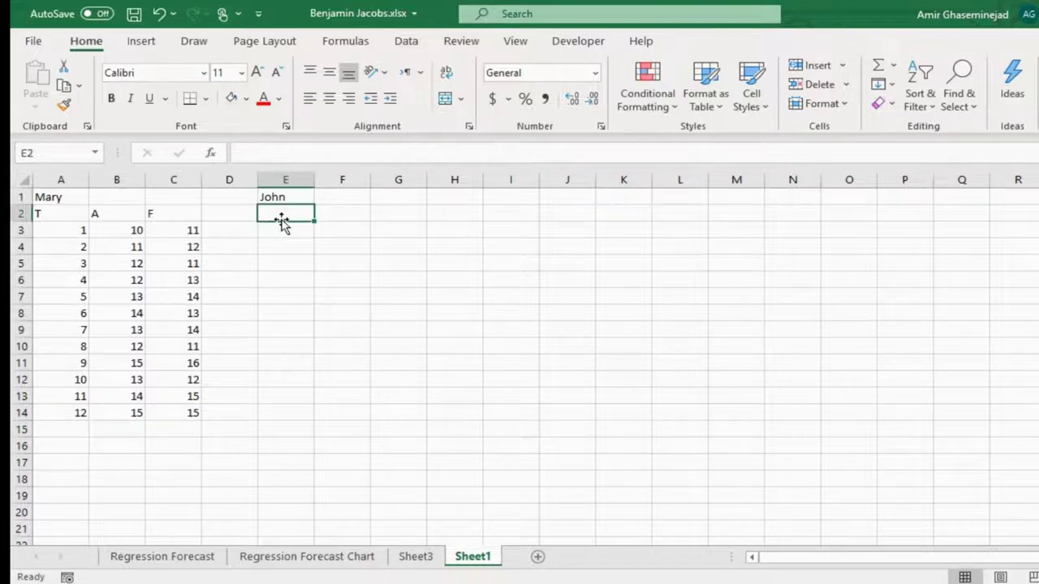
text(T)
key(Return)
text(1)
key(Return)
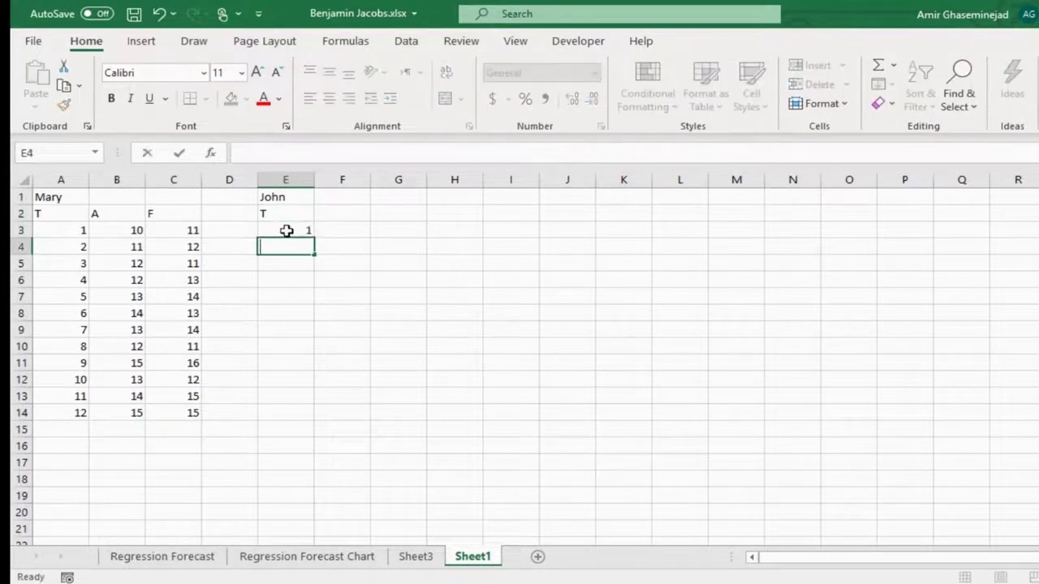
text(2)
key(Return)
drag(296, 234, 314, 419)
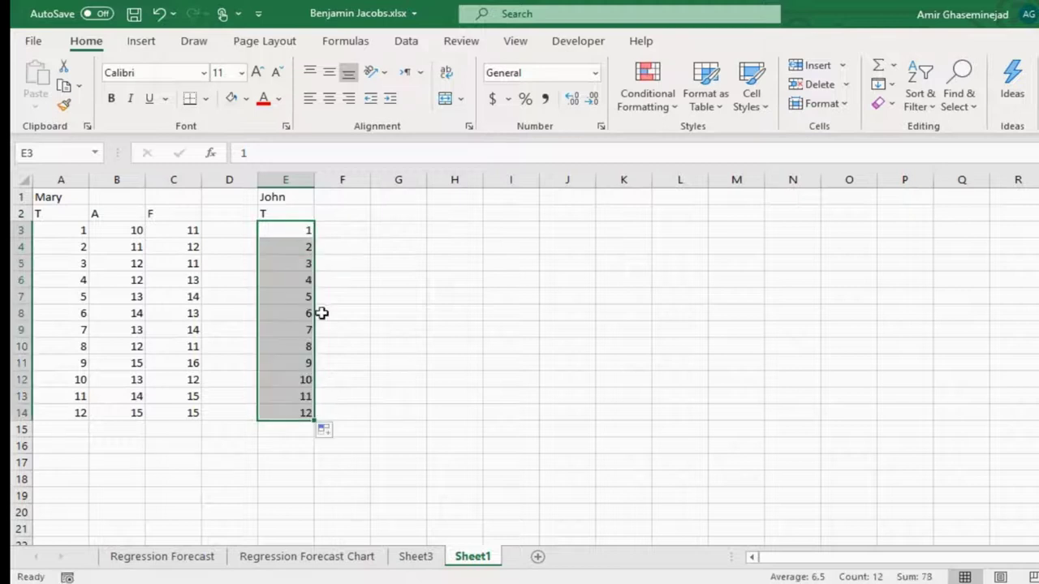
- Add an A header in F2 with actual values 100, 101, 102, 102, 103 for periods 1–5
click(348, 213)
text(A)
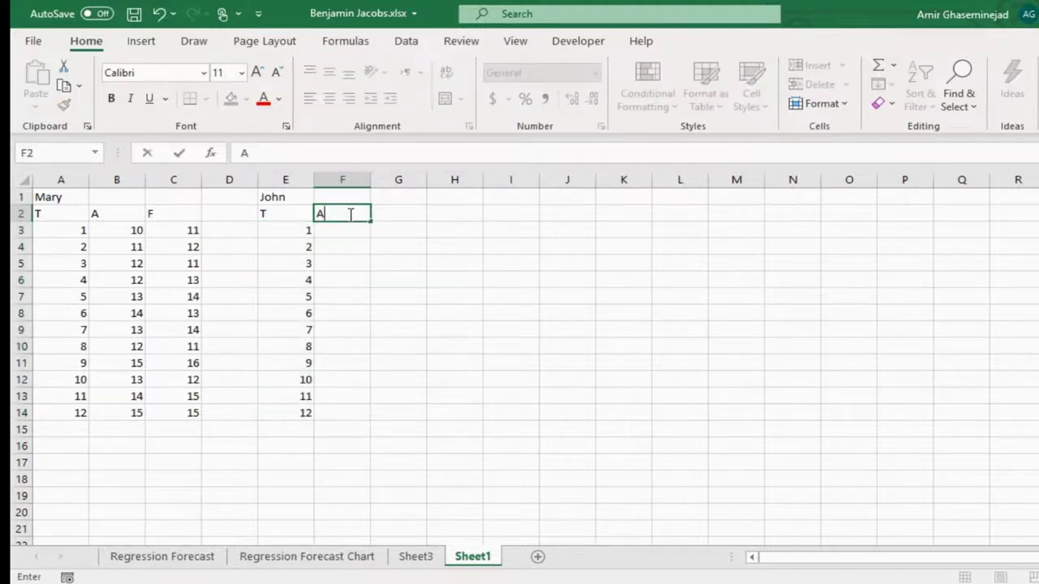
key(Return)
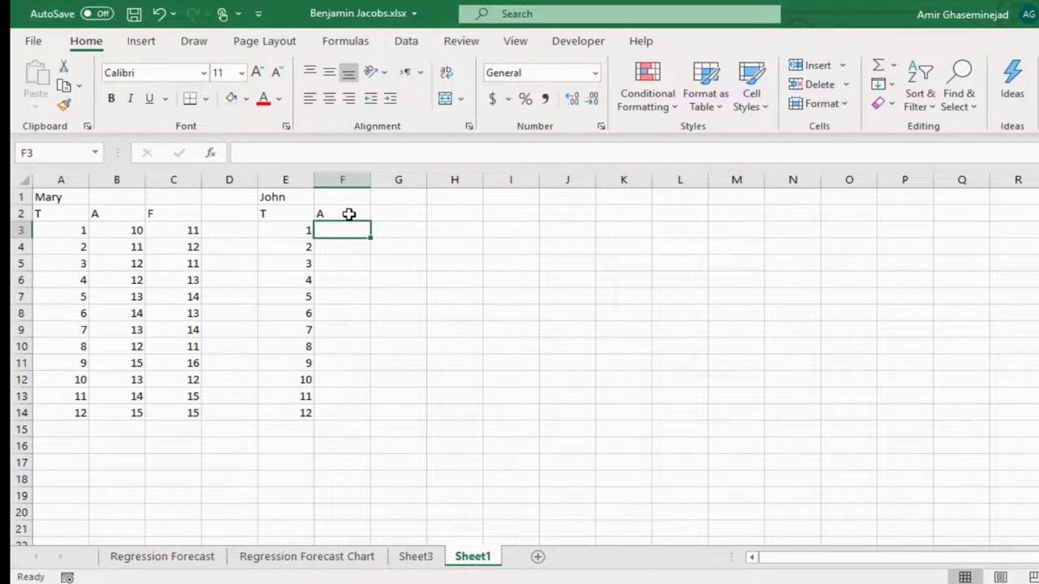
text(100)
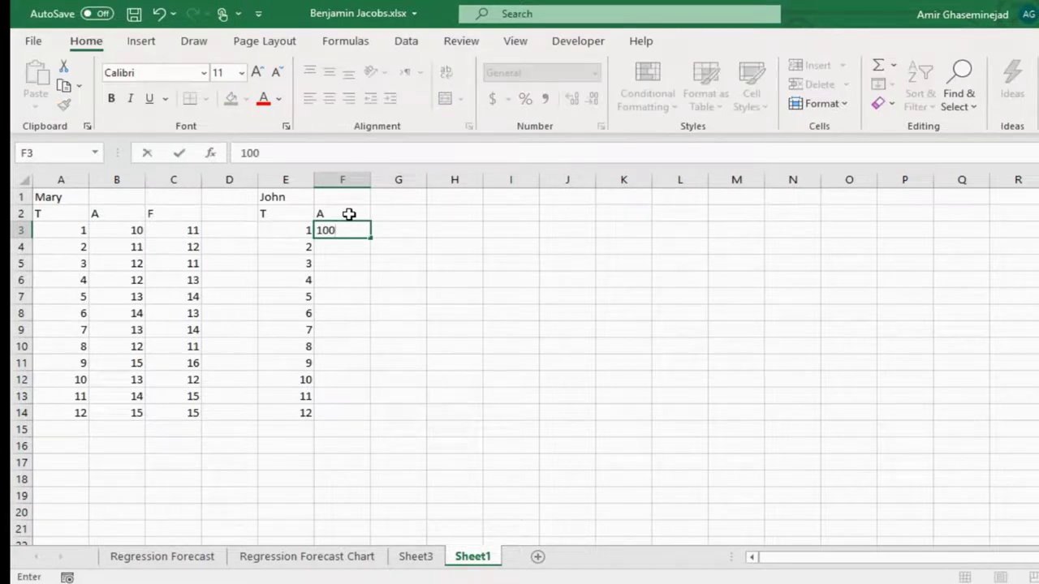
key(Return)
text(101)
key(Return)
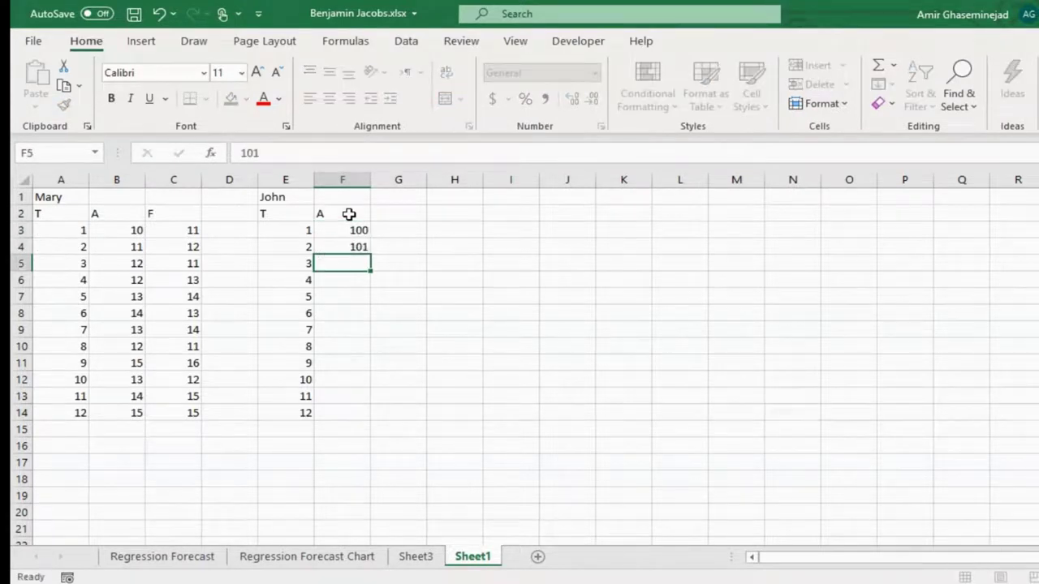
text(102)
key(Return)
text(102)
key(Return)
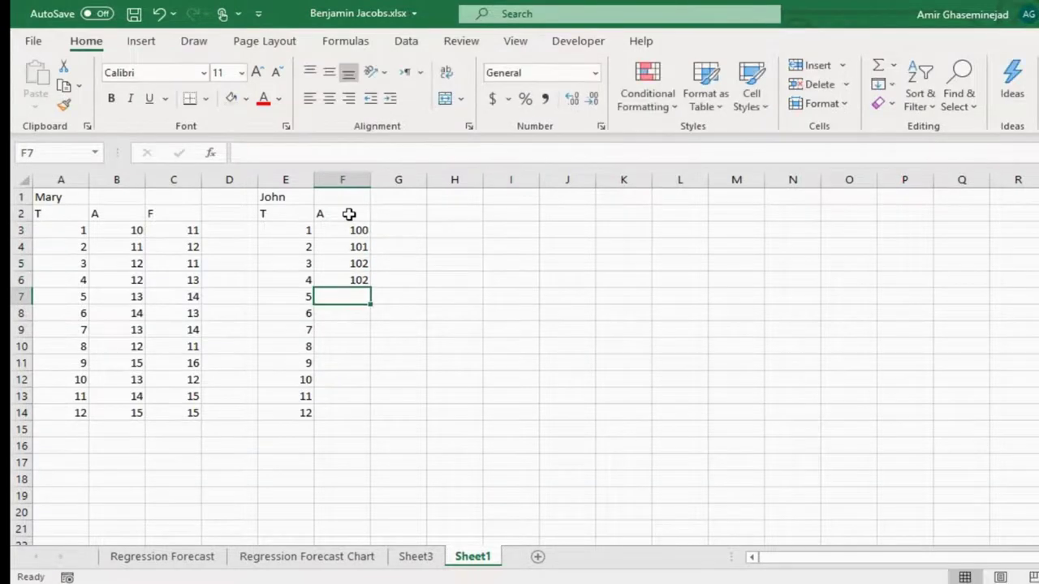
text(1)
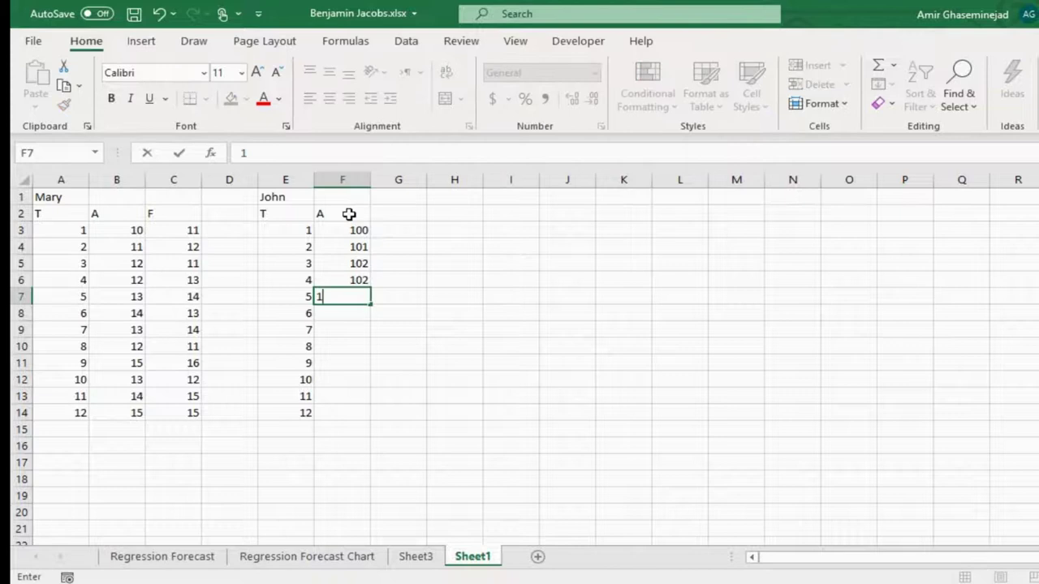
text(02)
key(Return)
text(1)
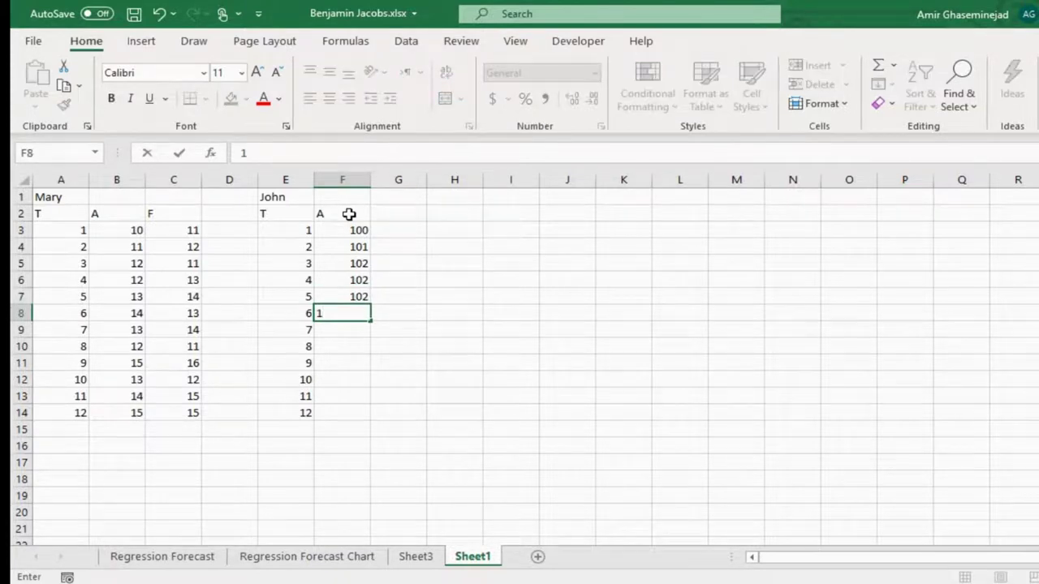
key(ctrl+Return)
key(Up)
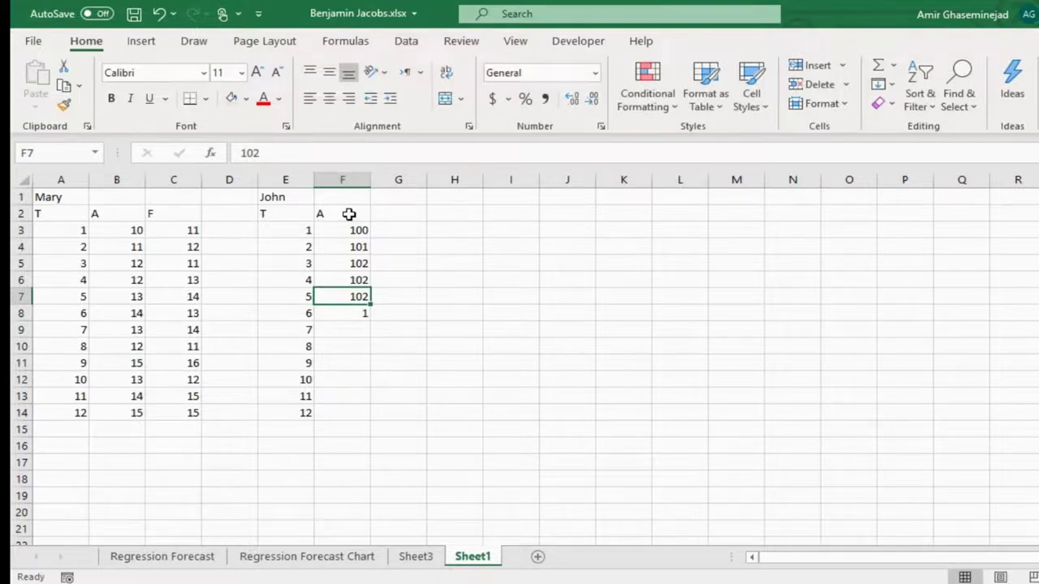
text(103)
key(Return)
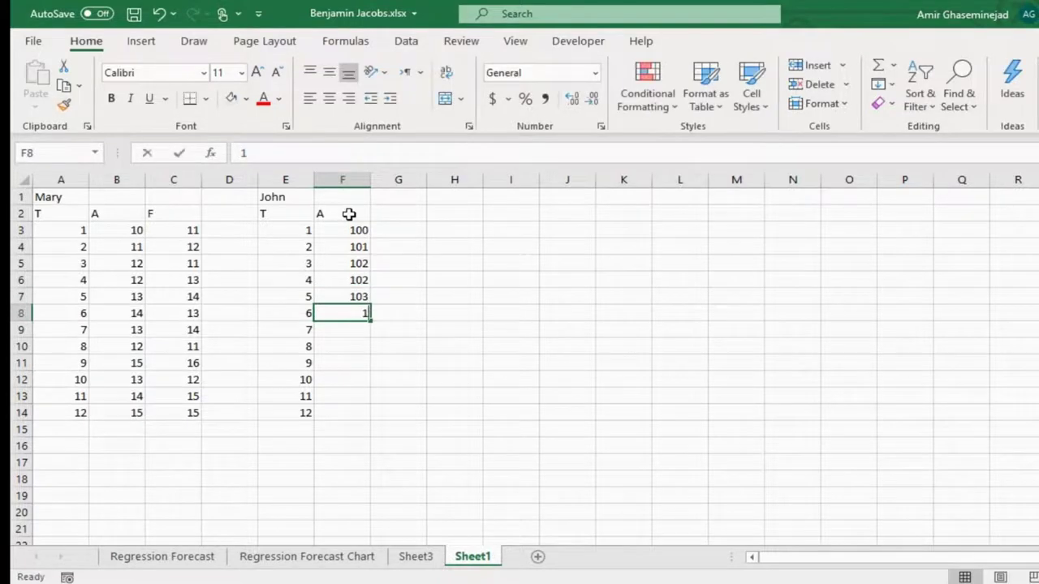
- Enter actual values 104, 103, 102, 105, 103, 104 for periods 6–11 and begin period 12
text(103)
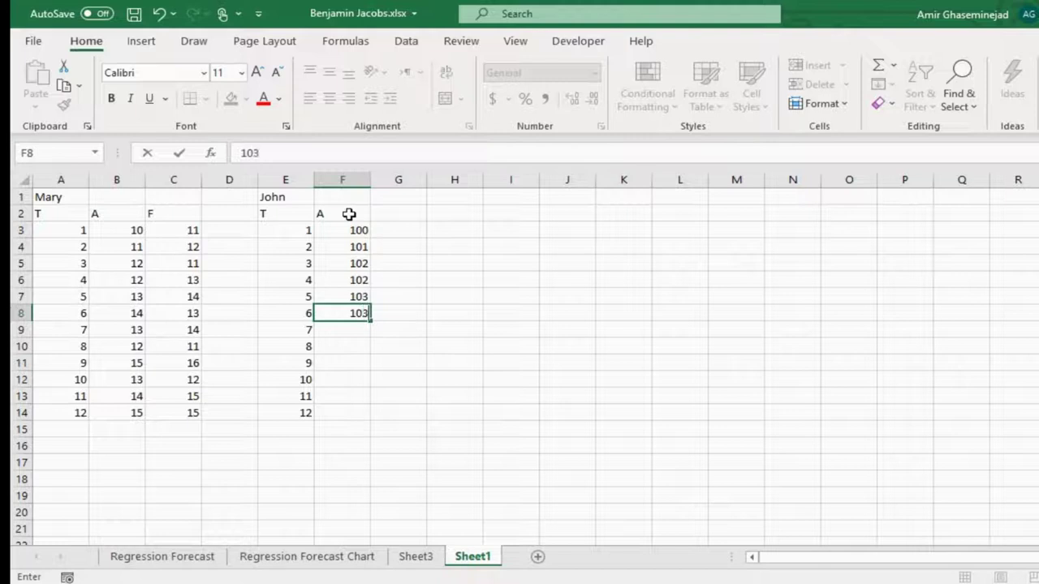
key(BackSpace)
text(4)
key(Return)
text(10)
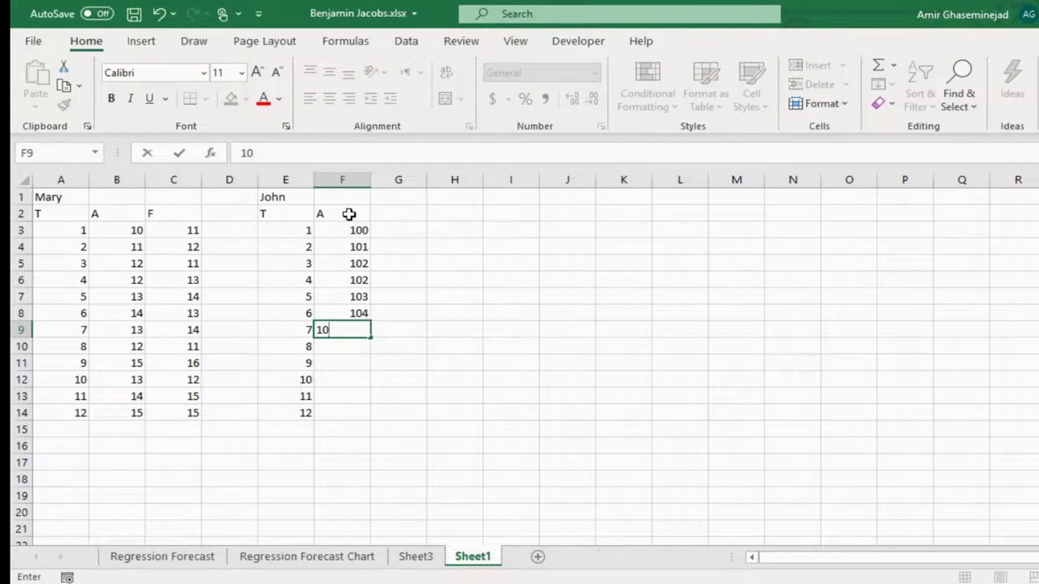
text(3)
key(Return)
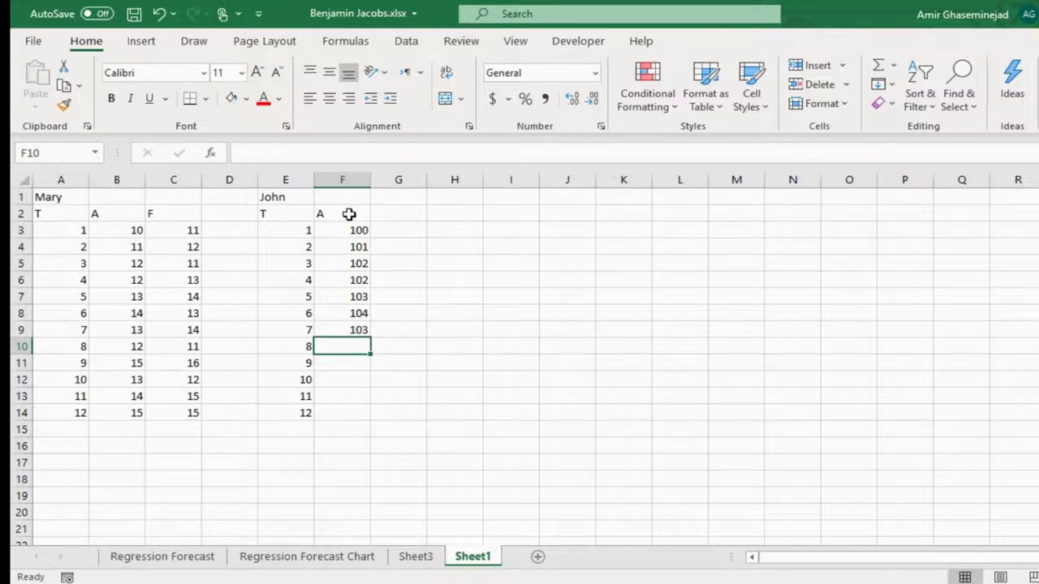
text(102)
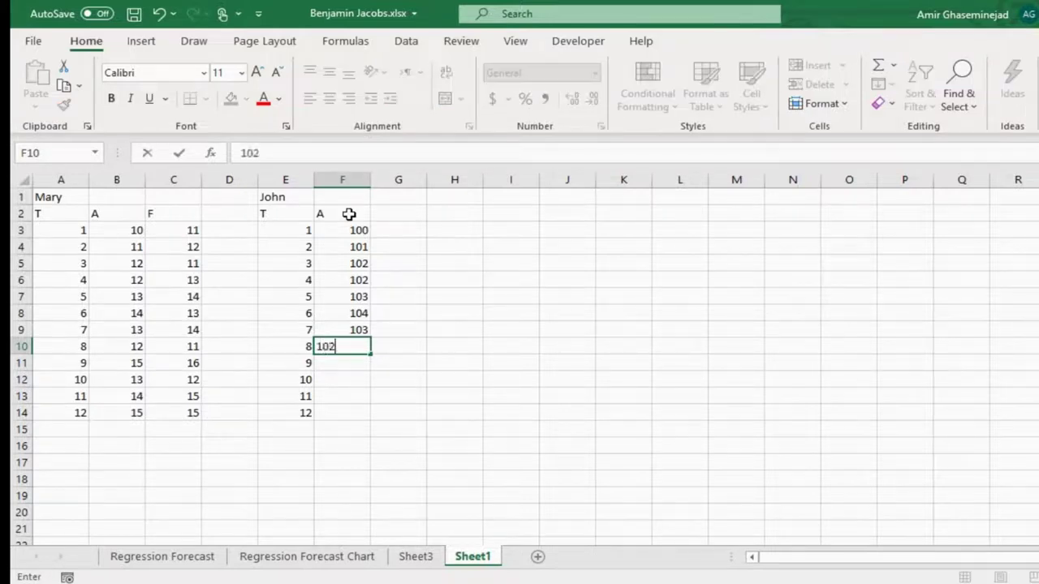
key(Return)
text(104)
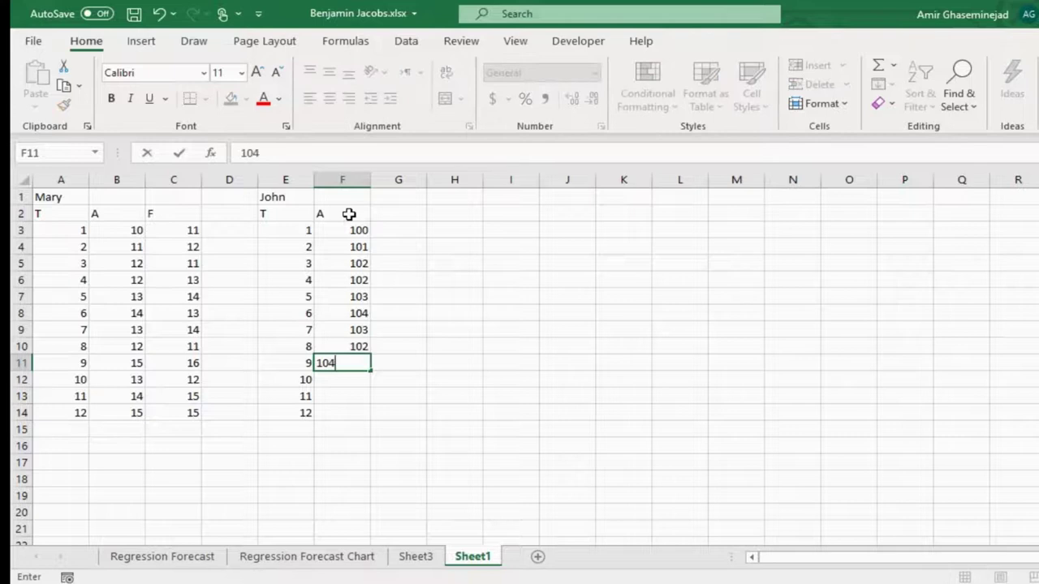
key(BackSpace)
text(5)
key(Return)
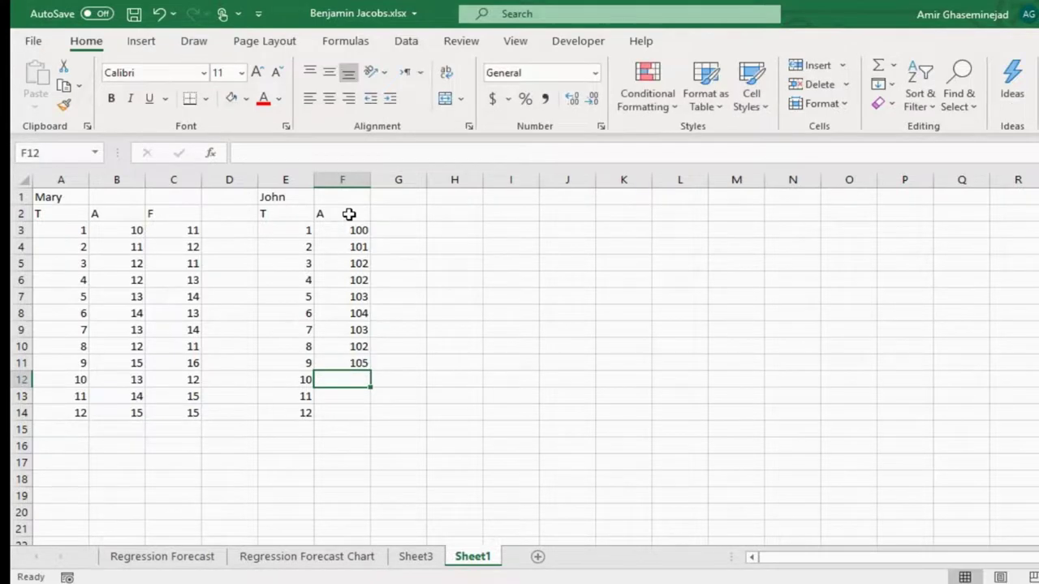
text(103)
key(Return)
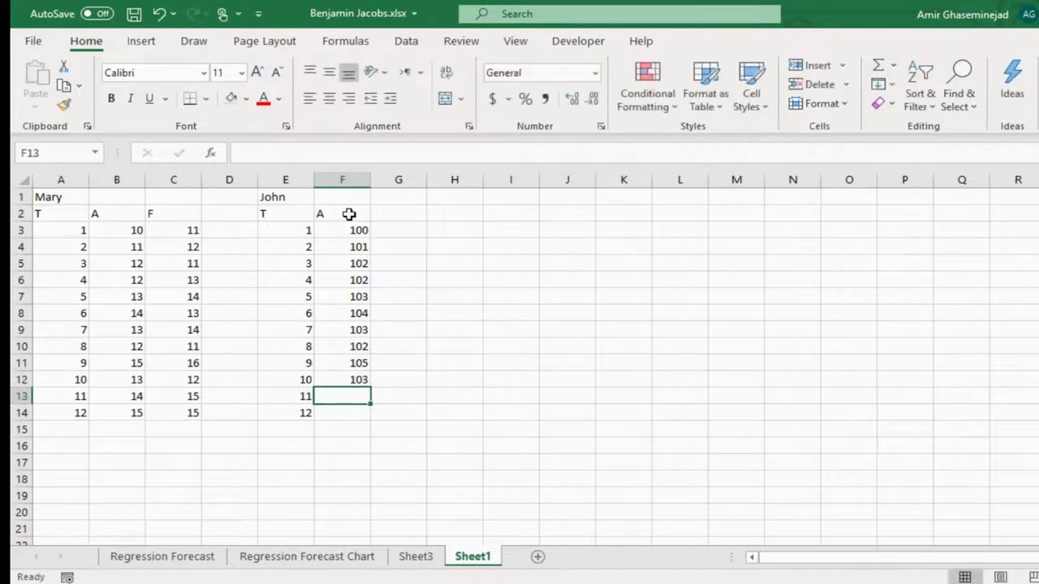
text(104)
key(Return)
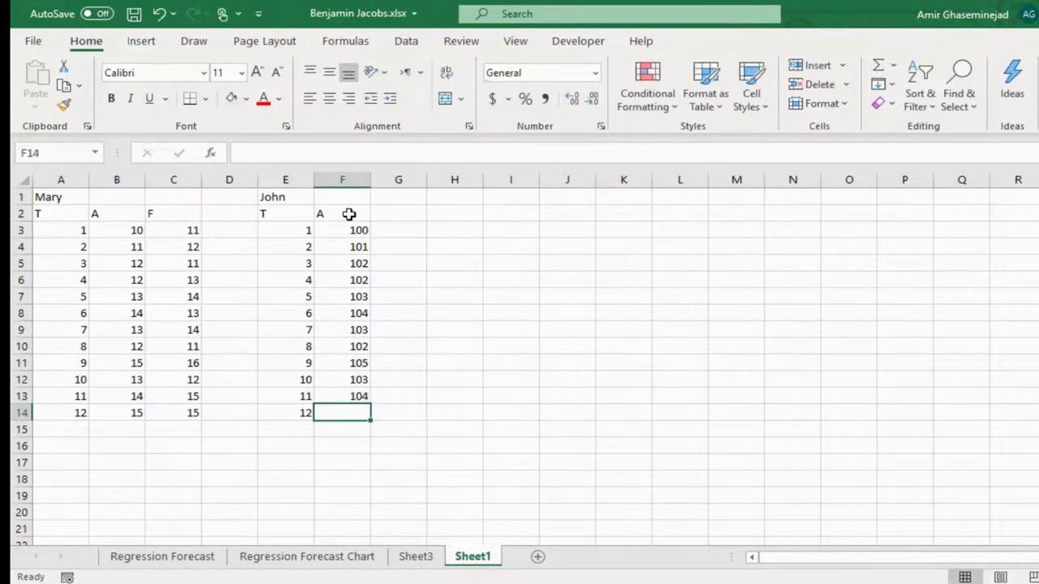
text(104)
key(BackSpace)
- Finish period 12's actual value as 105, add the F header in G2, and enter 1 in G3
text(5)
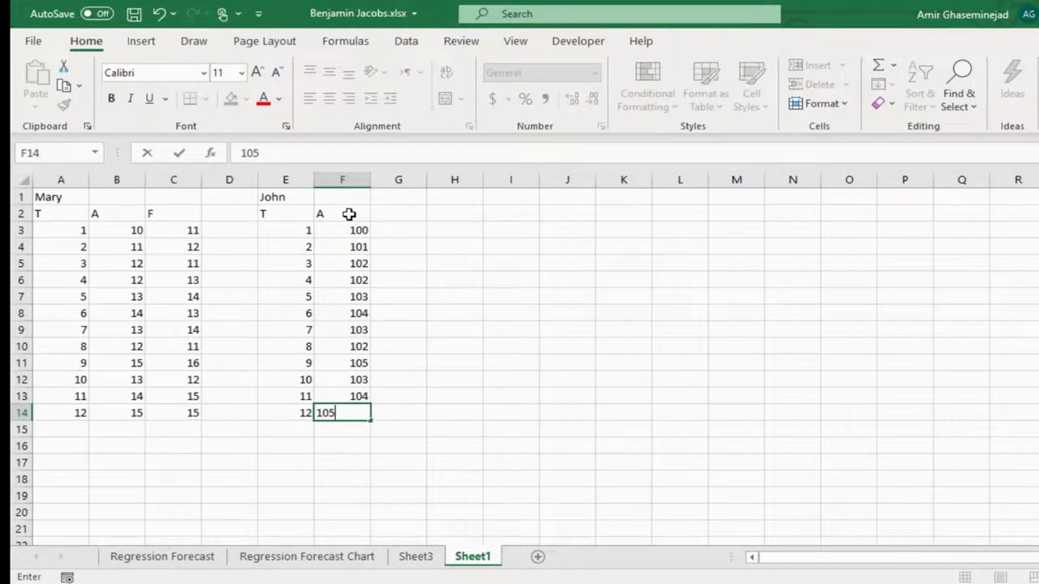
click(404, 209)
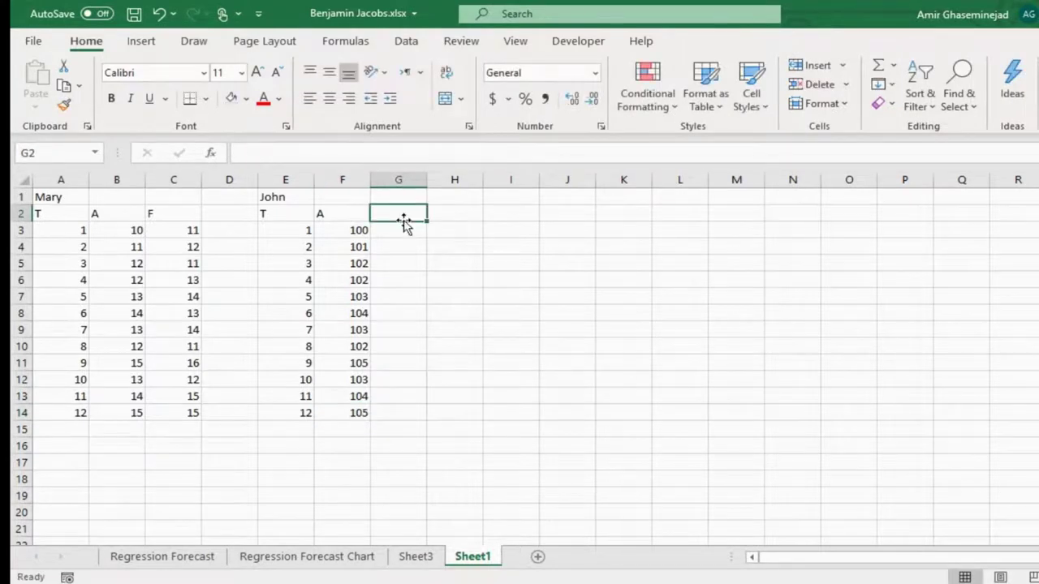
text(F)
click(397, 229)
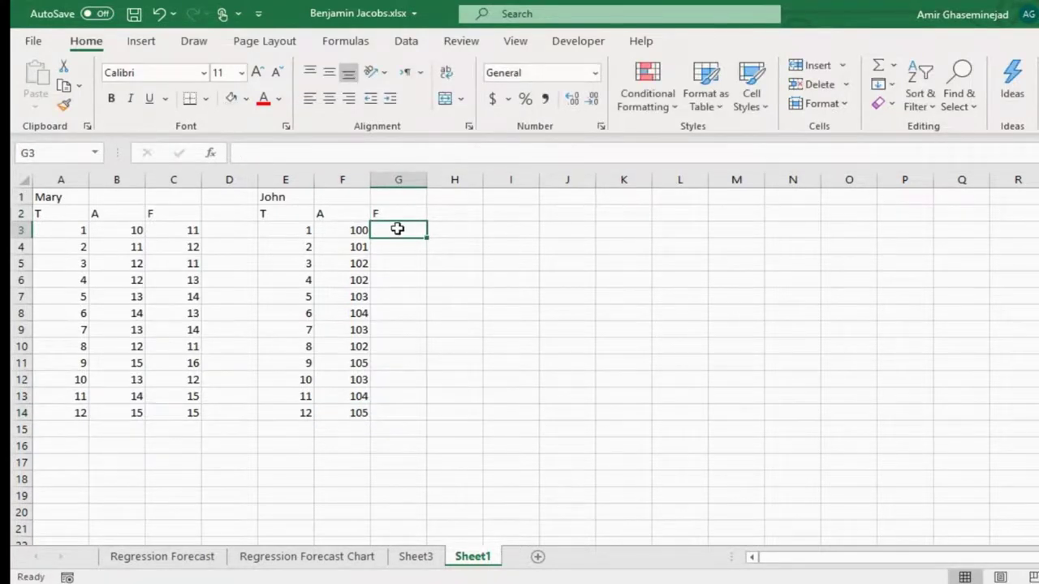
text(1)
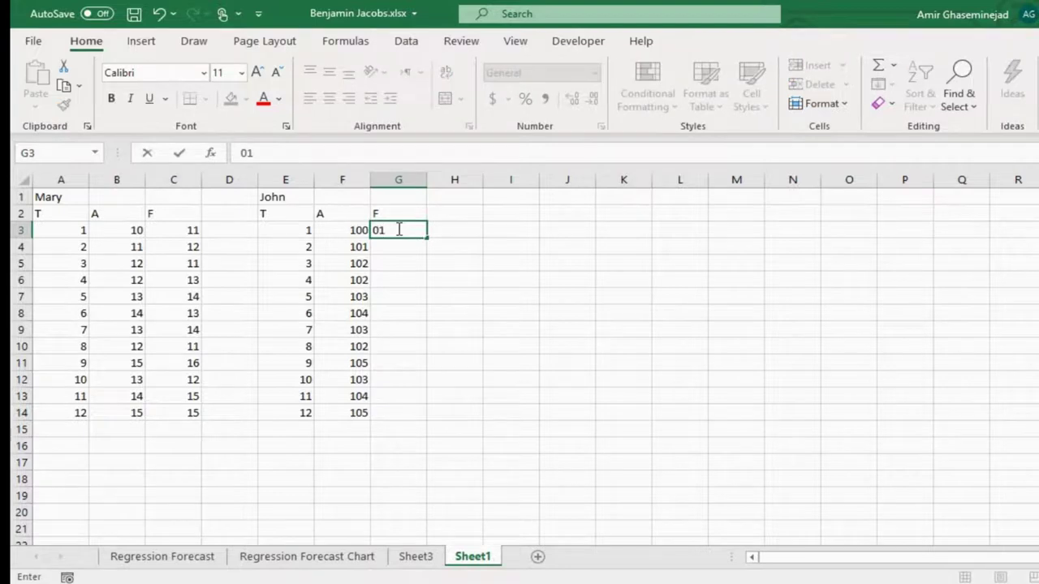
key(Return)
- Enter John's forecasts 102, 101, 103, 104, 103 for periods 2–6
text(102)
key(Return)
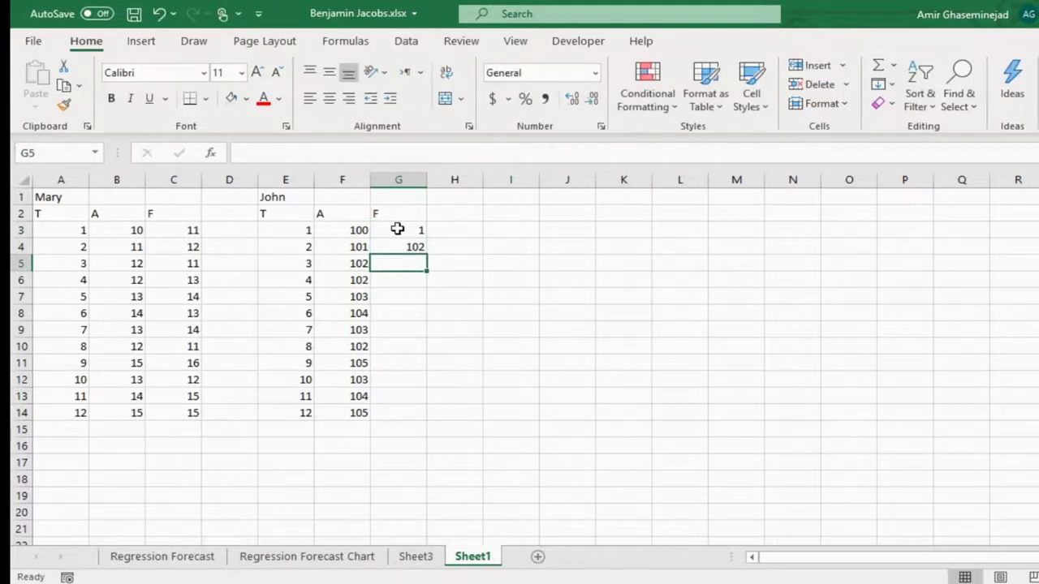
text(101)
key(Return)
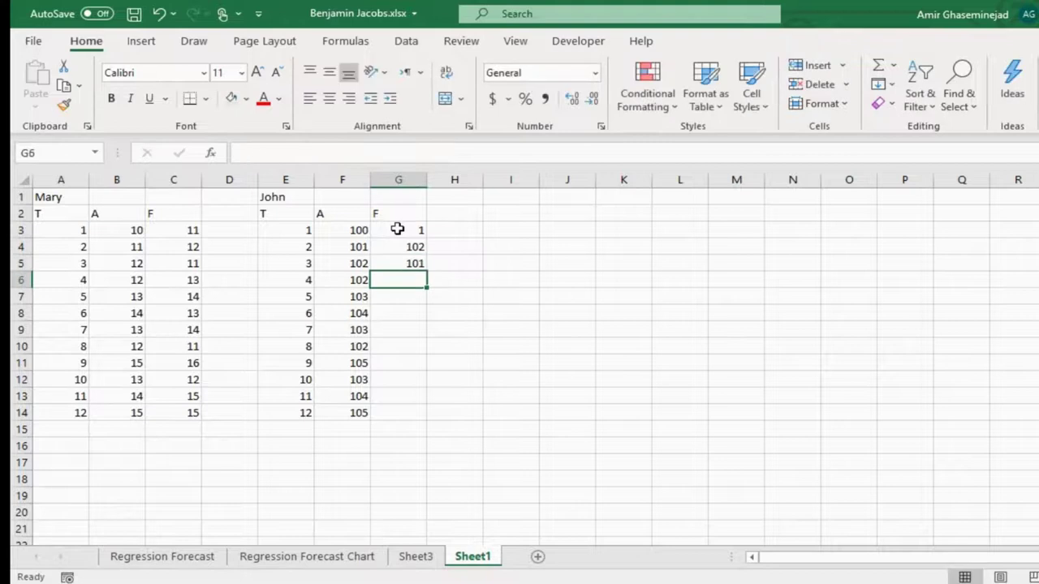
text(103)
key(Return)
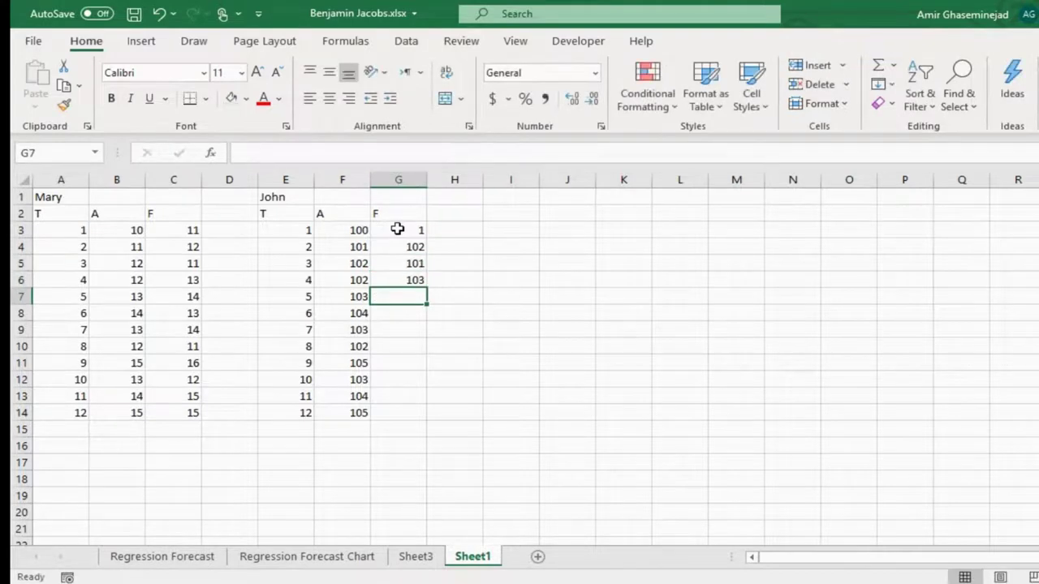
text(104)
key(Return)
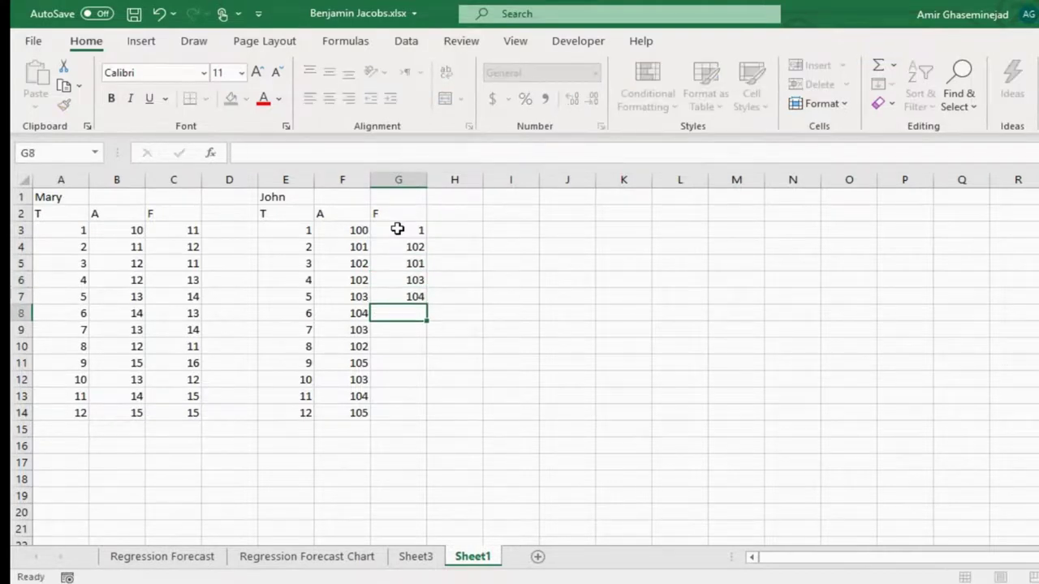
text(104)
key(BackSpace)
text(3)
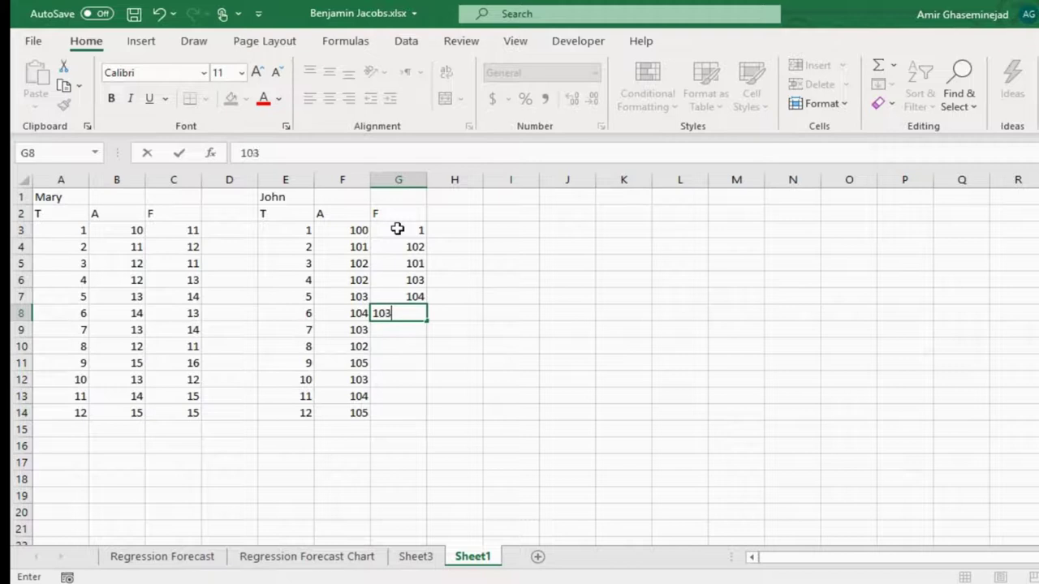
key(ctrl+Return)
key(Return)
- Enter forecasts 104, 101, 106, 102, 105, 105 for periods 7–12
text(103)
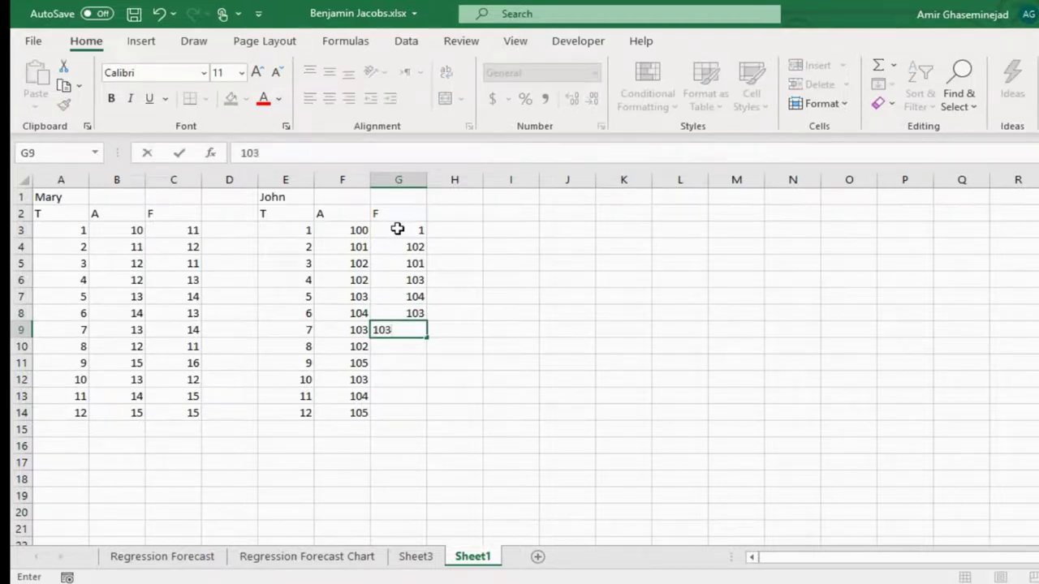
key(BackSpace)
text(4)
key(Return)
text(101)
key(Return)
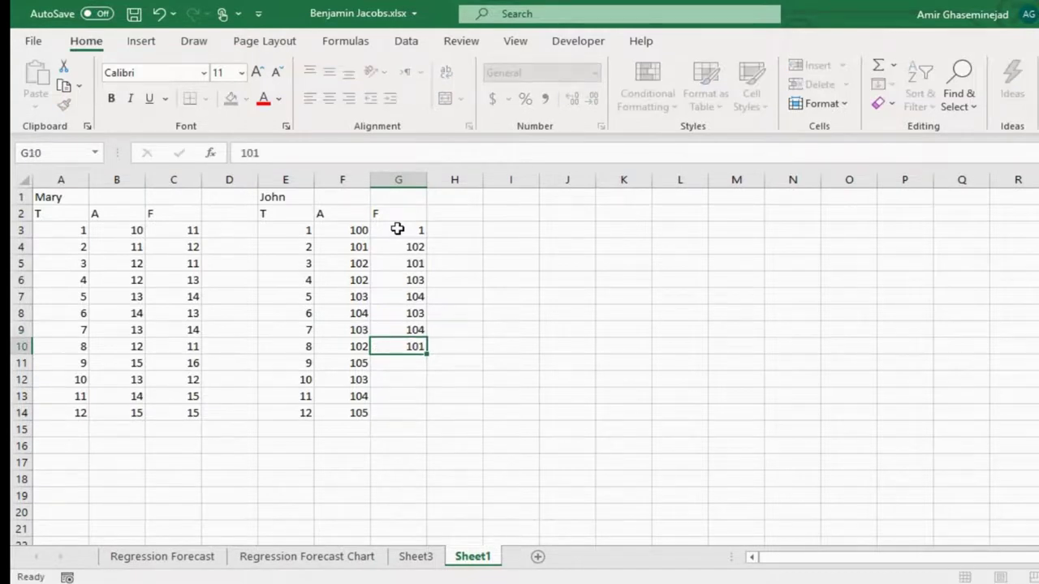
text(106)
key(Return)
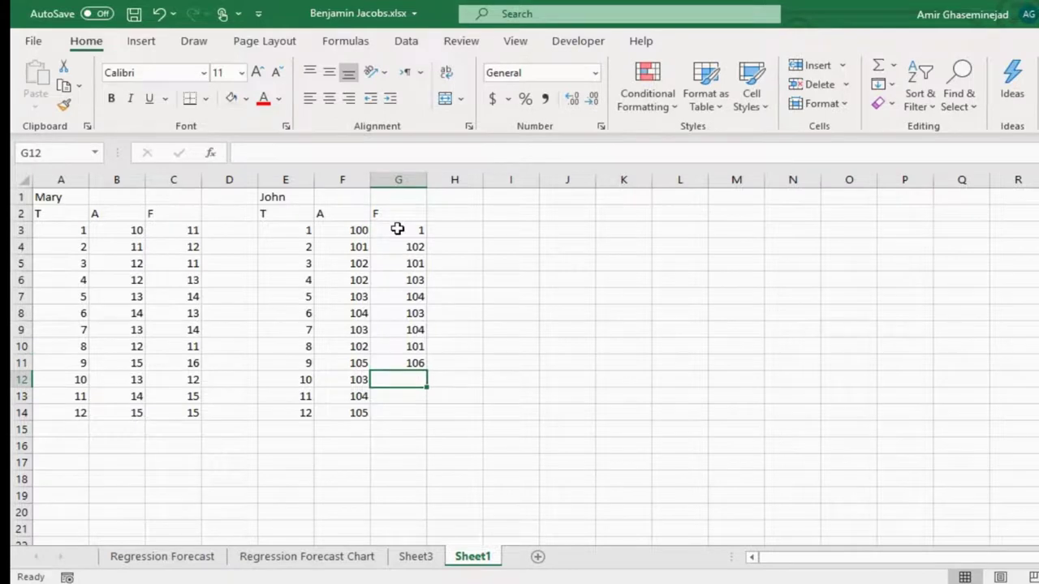
text(102)
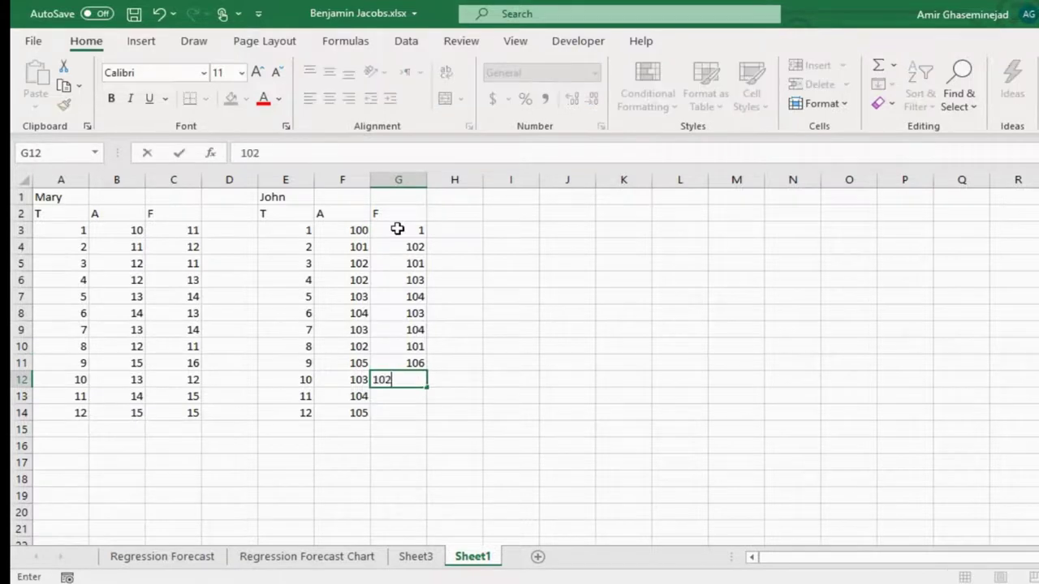
key(Return)
text(105)
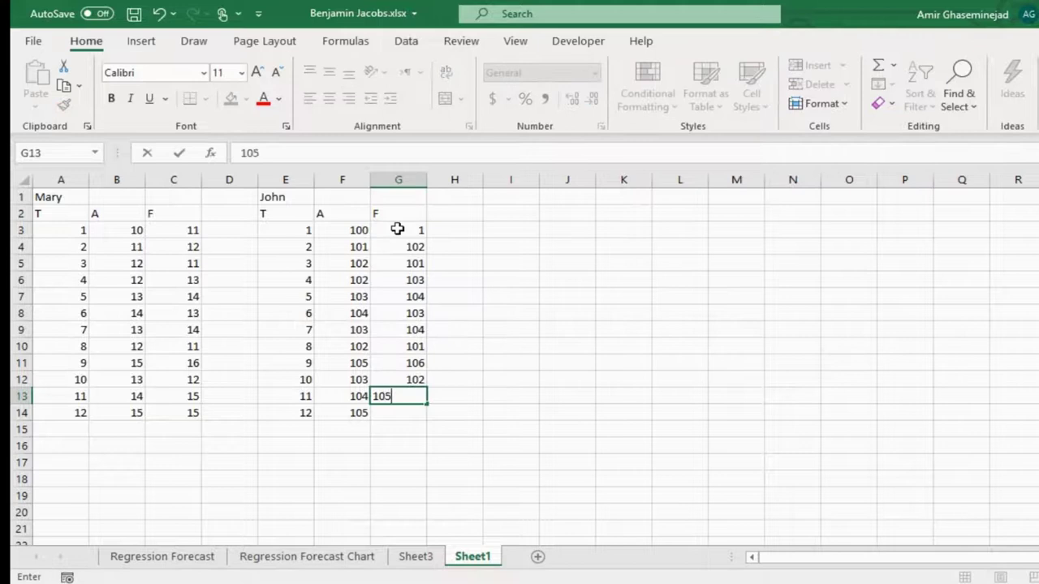
key(Return)
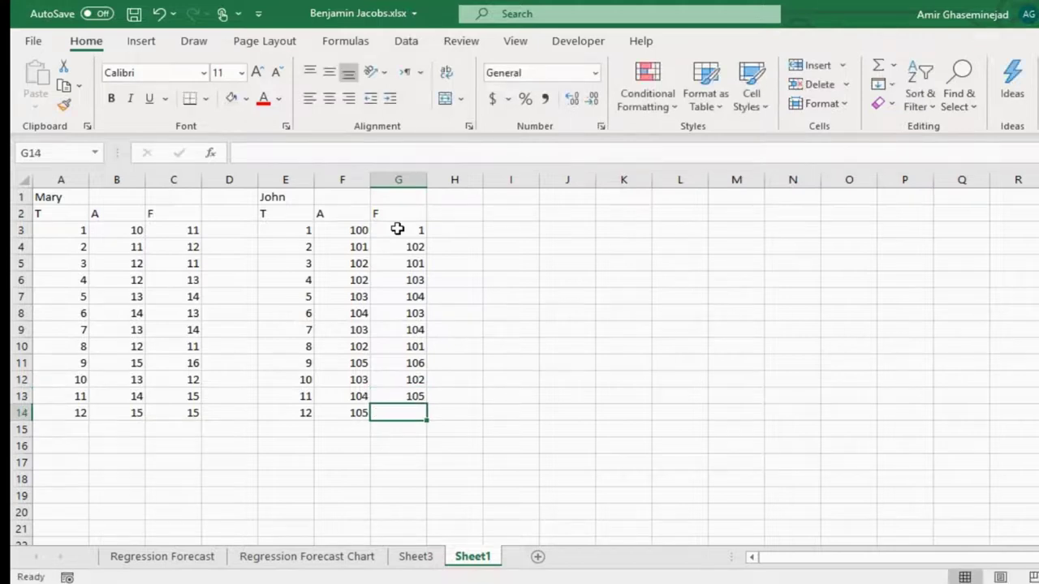
text(105)
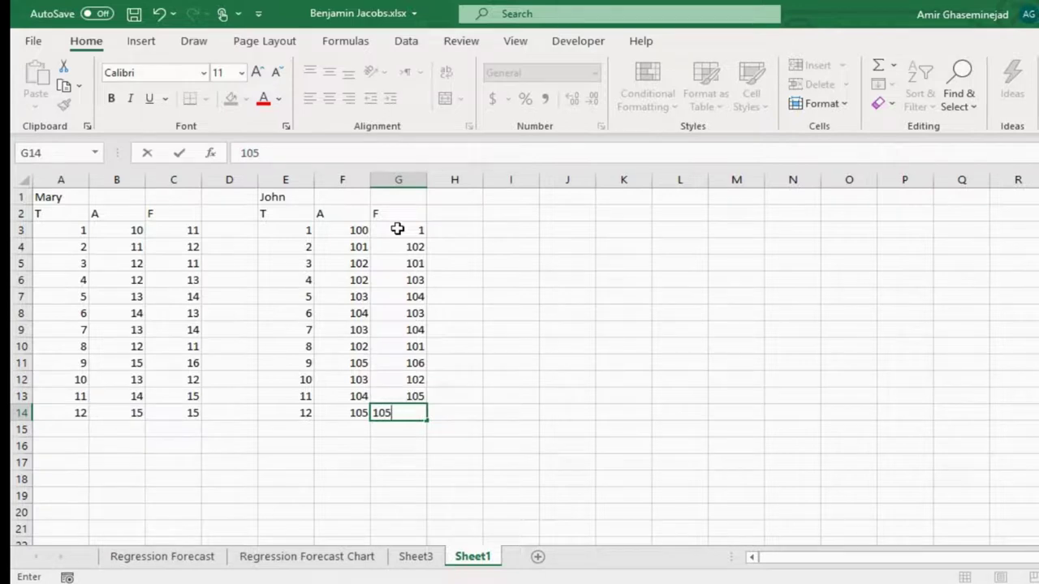
key(Return)
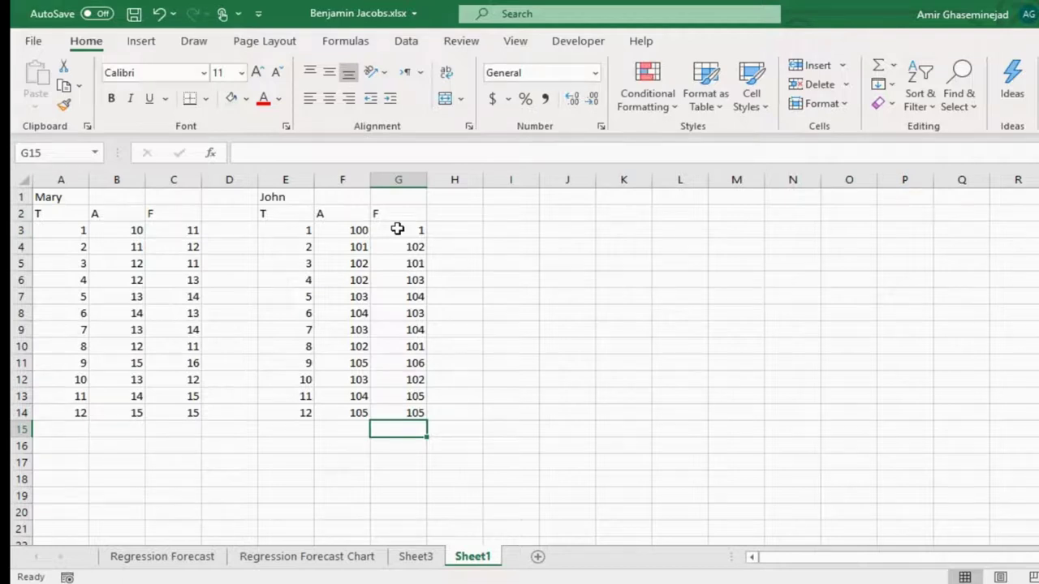
click(397, 229)
- Replace the stray 1 in G3 with the forecast 101
text(101)
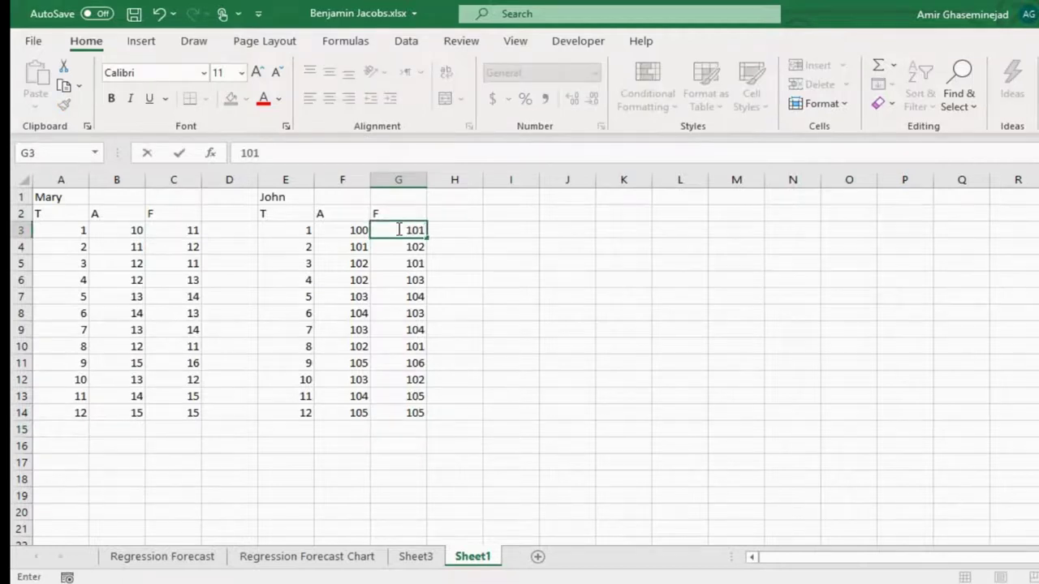
key(Return)
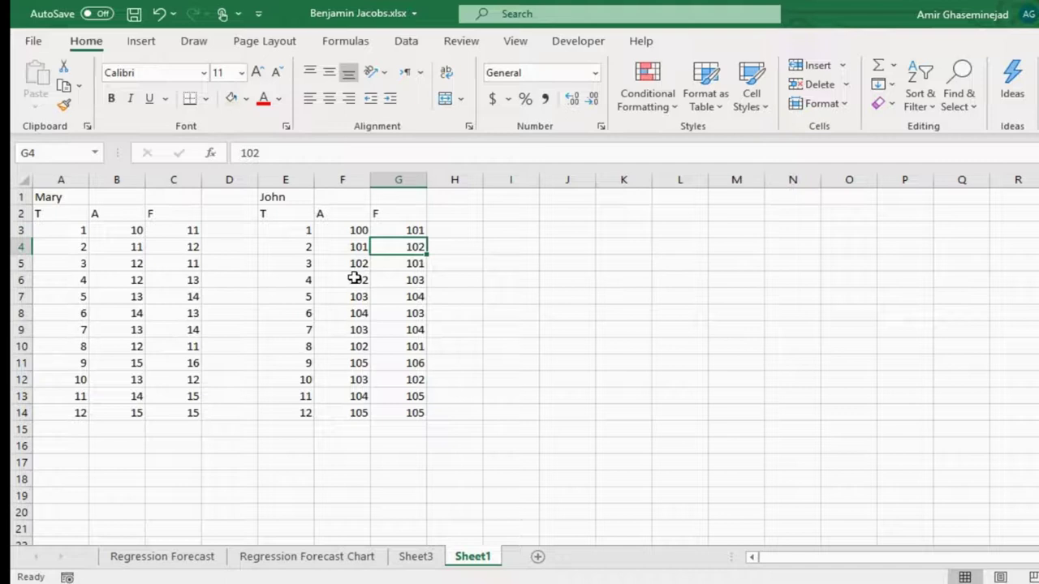
- Label the cells below both forecast columns MSE and insert a blank column E between the tables
click(176, 428)
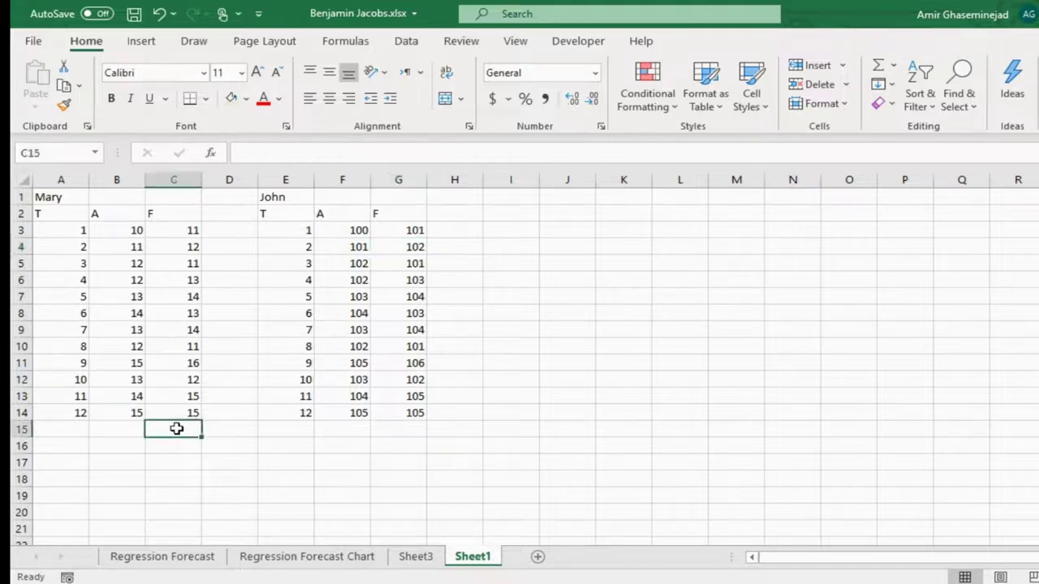
text(MSE)
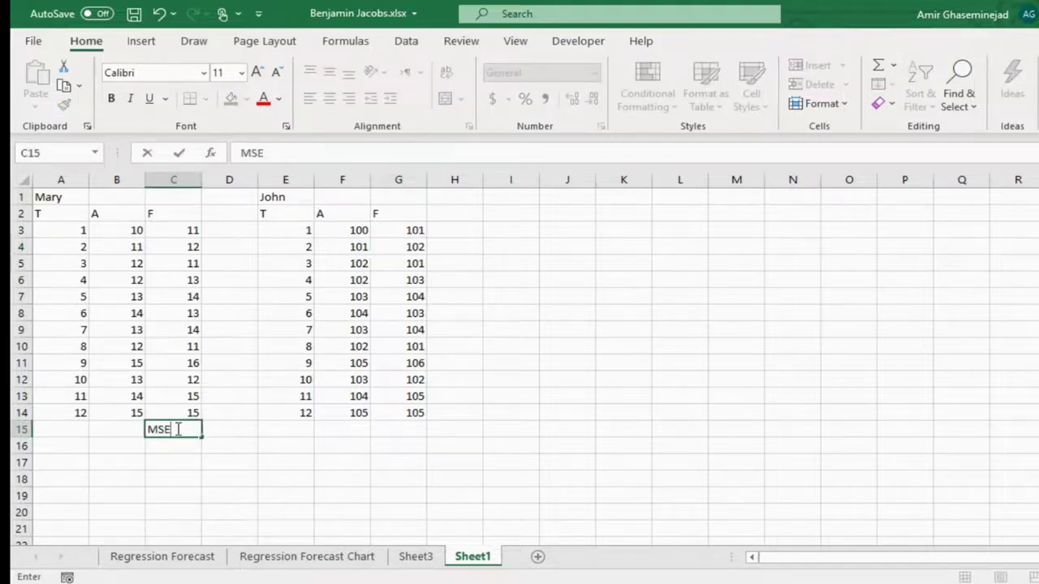
click(406, 431)
text(MS)
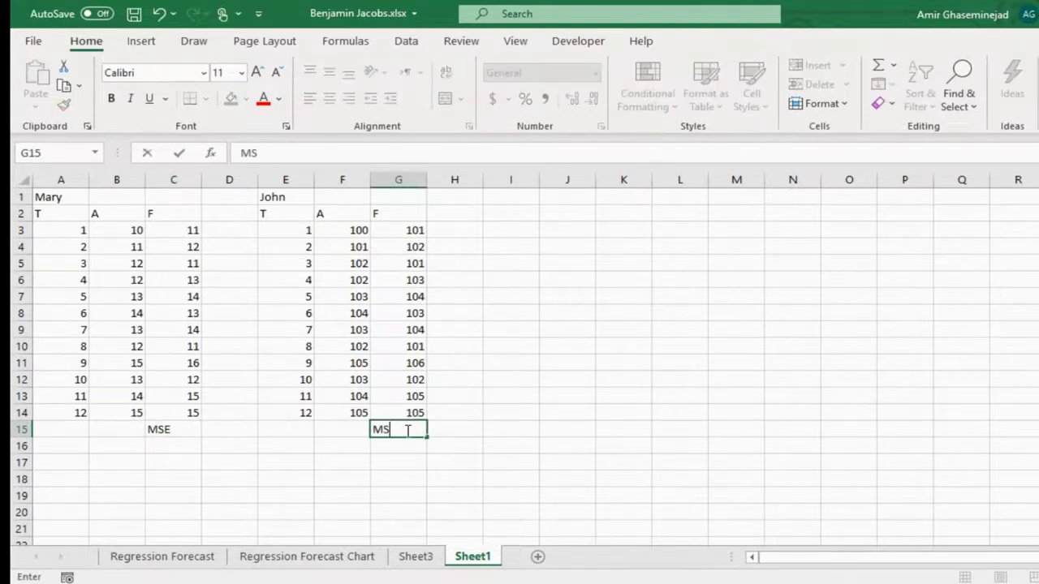
text(E)
click(280, 178)
right_click(283, 177)
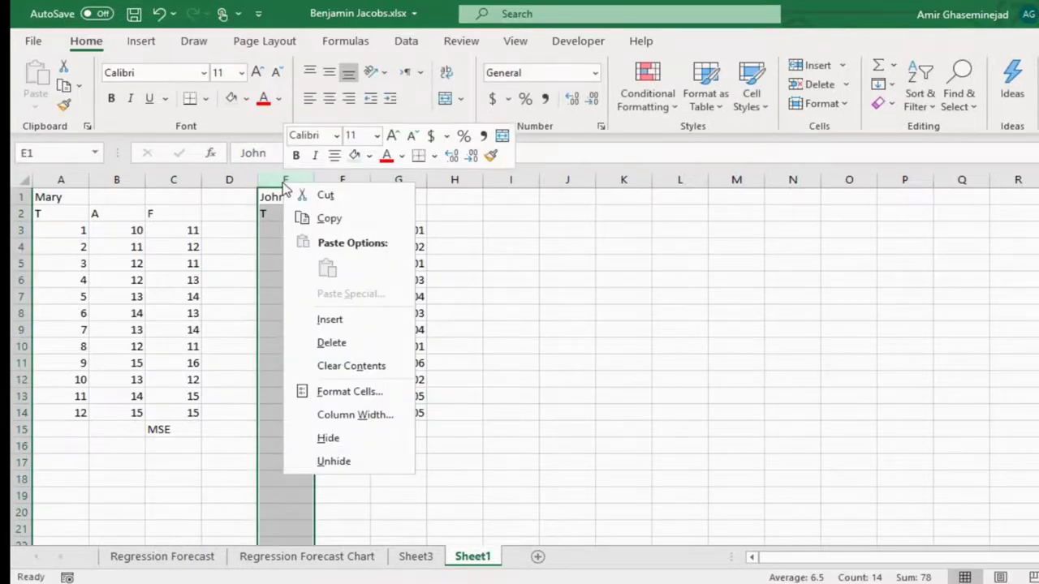
click(330, 317)
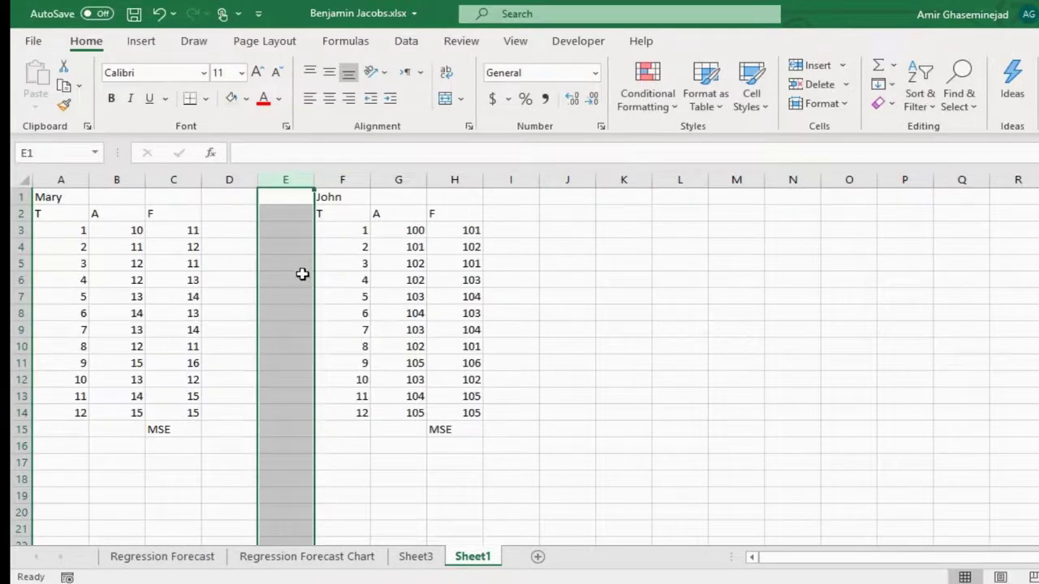
- Add 'error' and 'E^2' headings to both tables and begin Mary's MSE value in E15
click(236, 220)
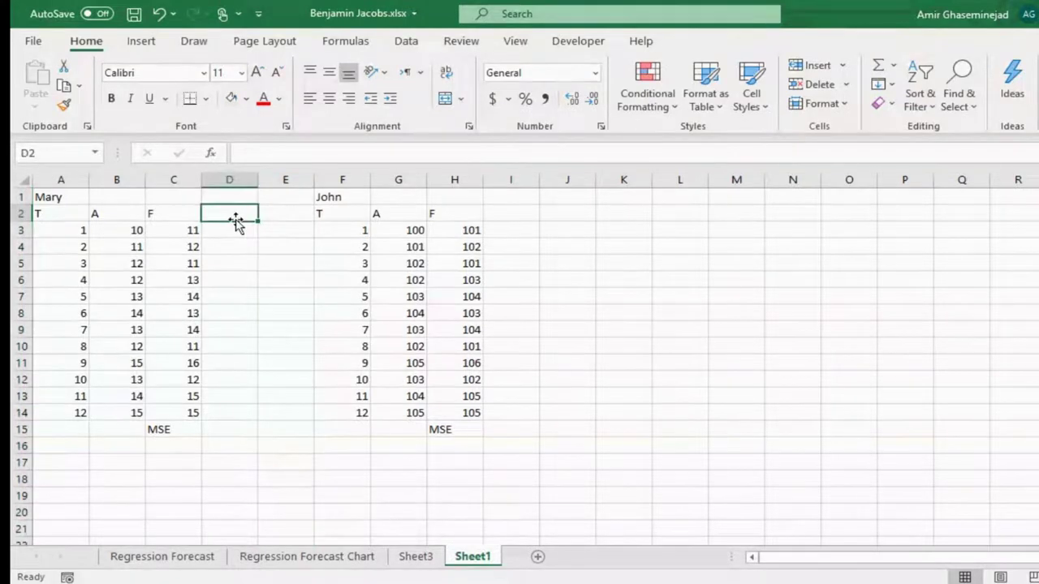
text(error)
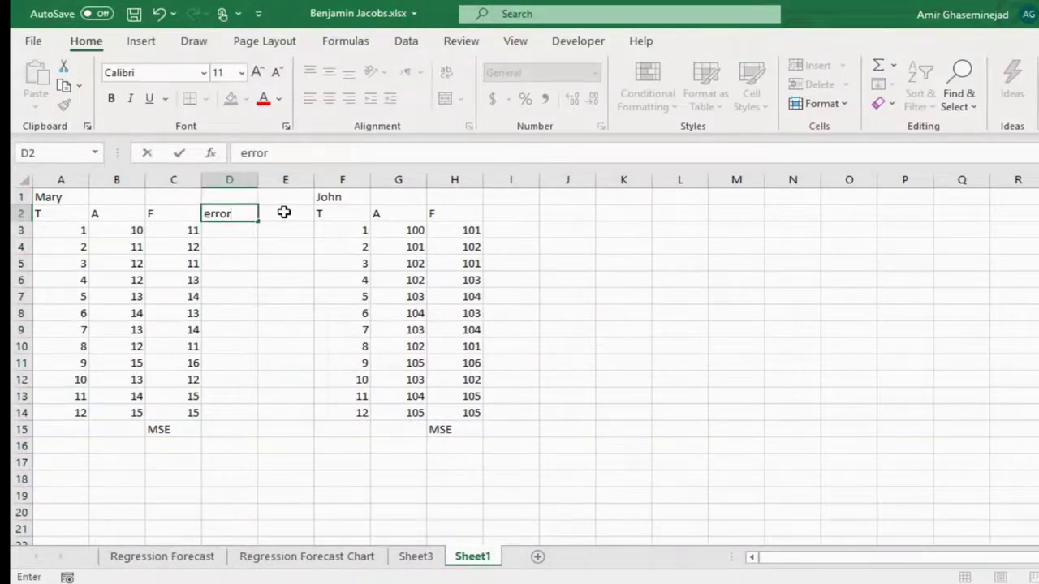
click(284, 212)
text(E^2)
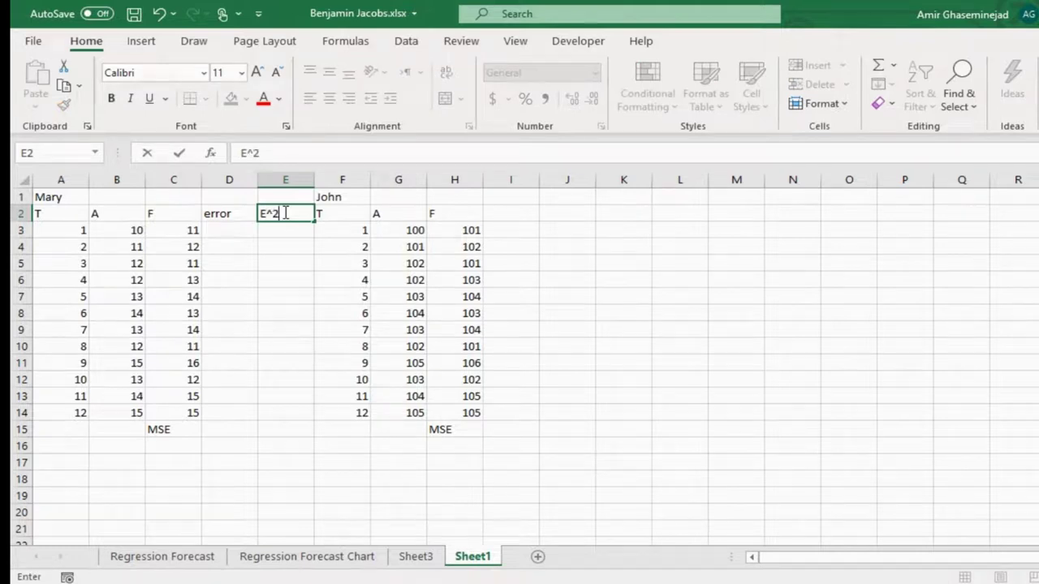
key(Return)
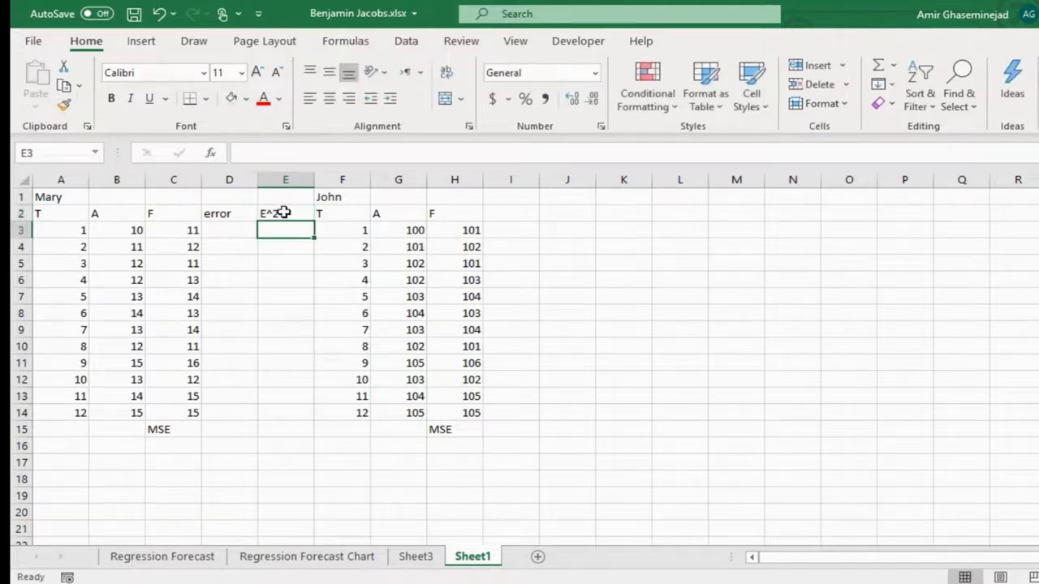
click(495, 214)
text(error)
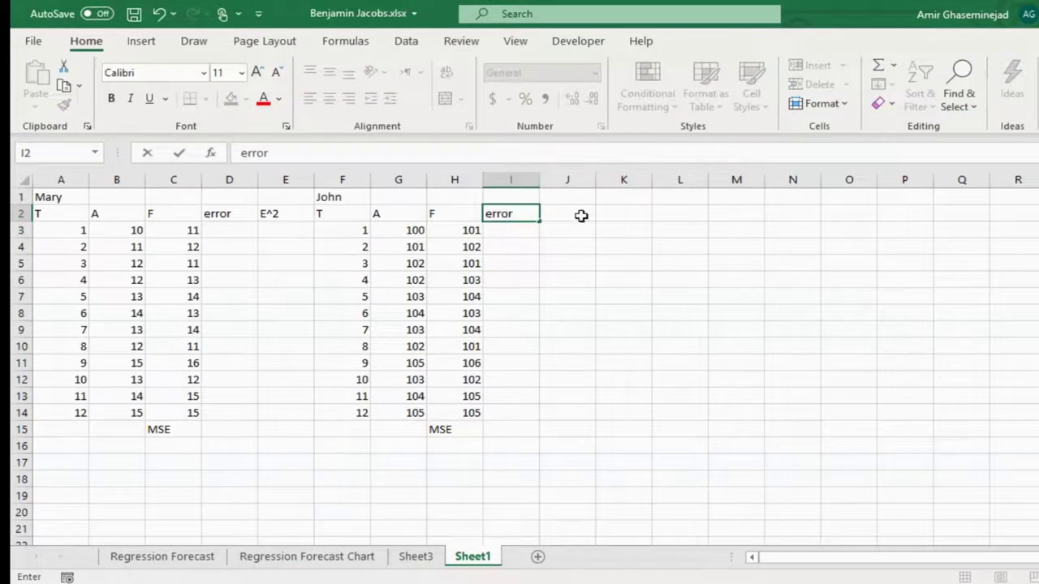
click(581, 215)
text(E^2)
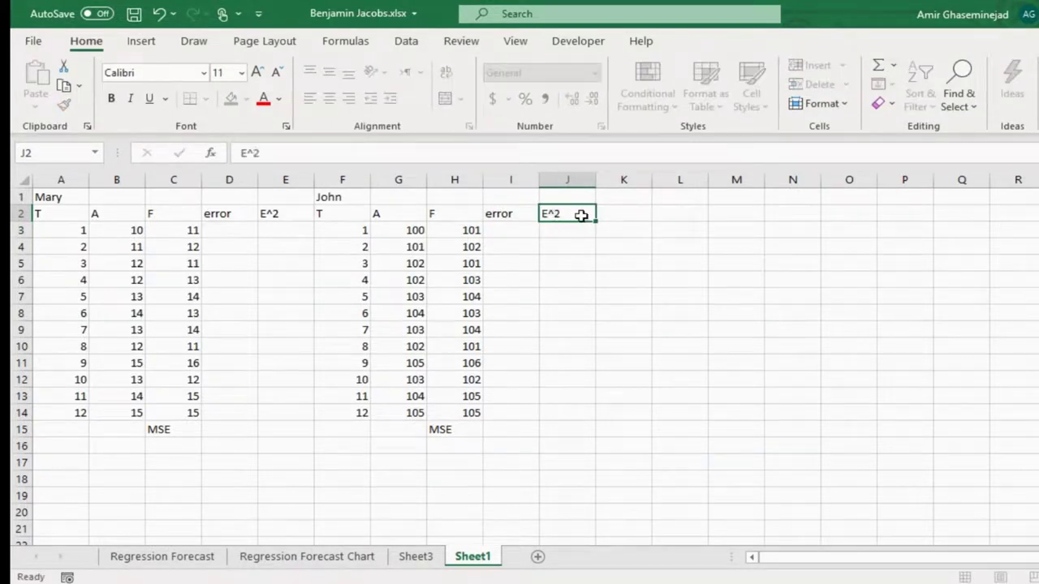
key(Return)
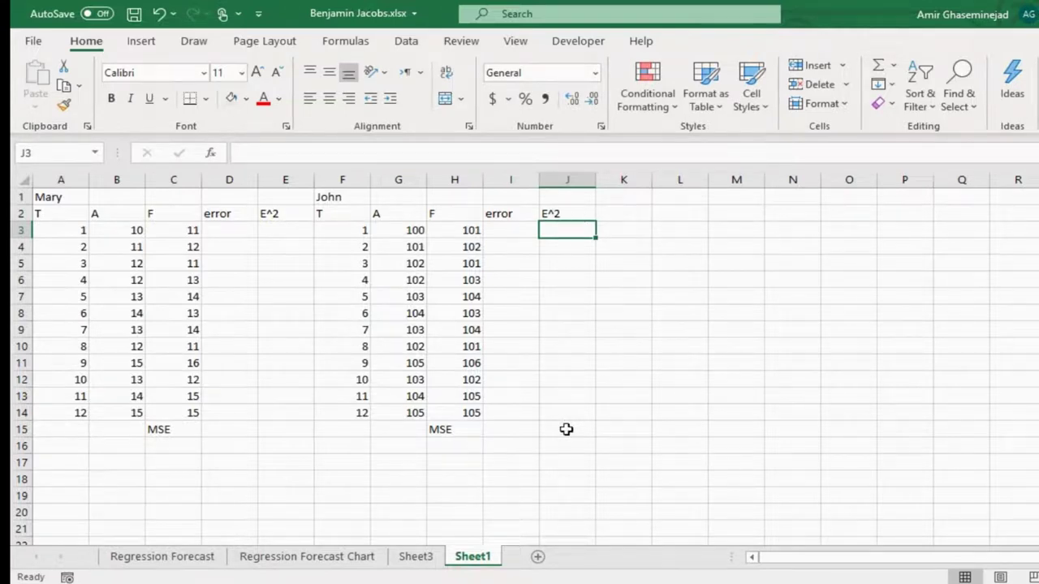
click(232, 433)
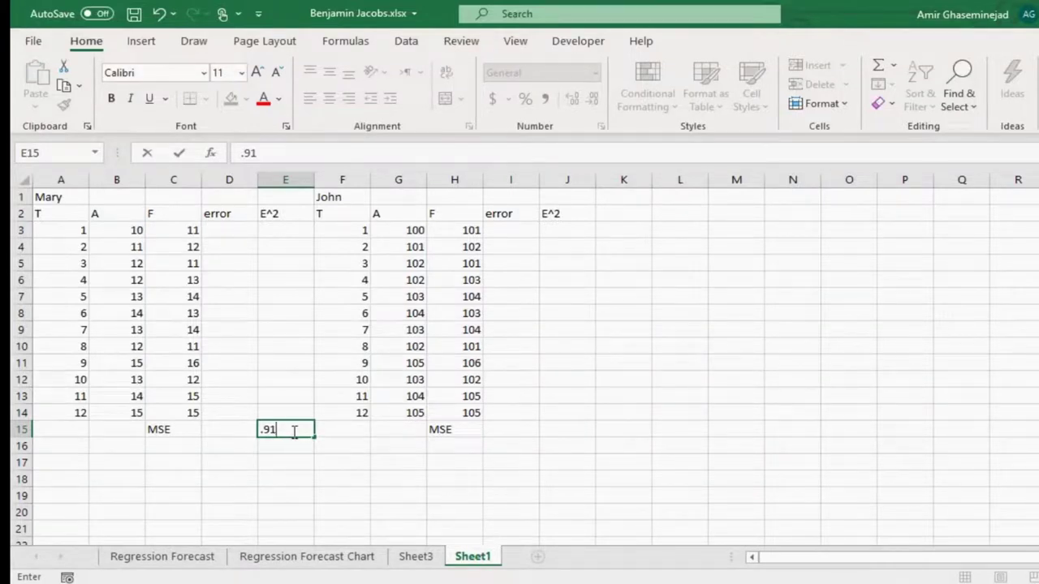
text(67)
- Commit 0.9167 as Mary's MSE and enter .9167 as John's MSE in J15
click(563, 430)
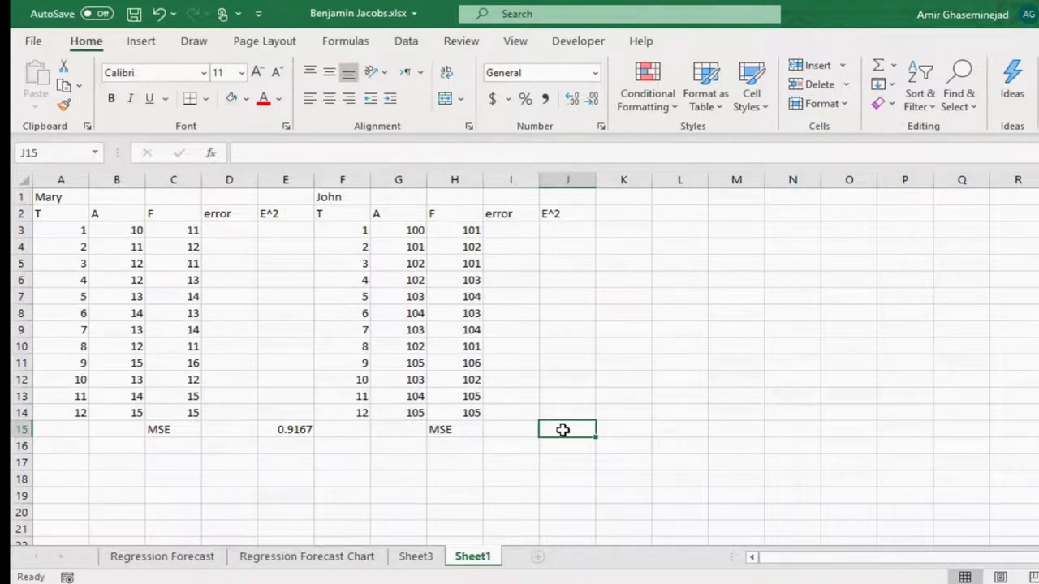
text(.)
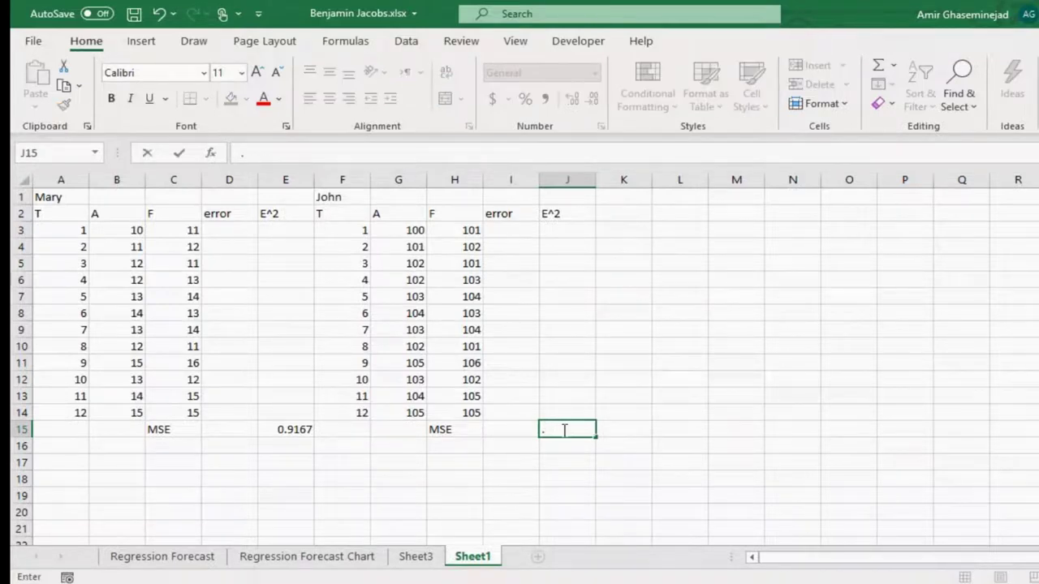
text(9167)
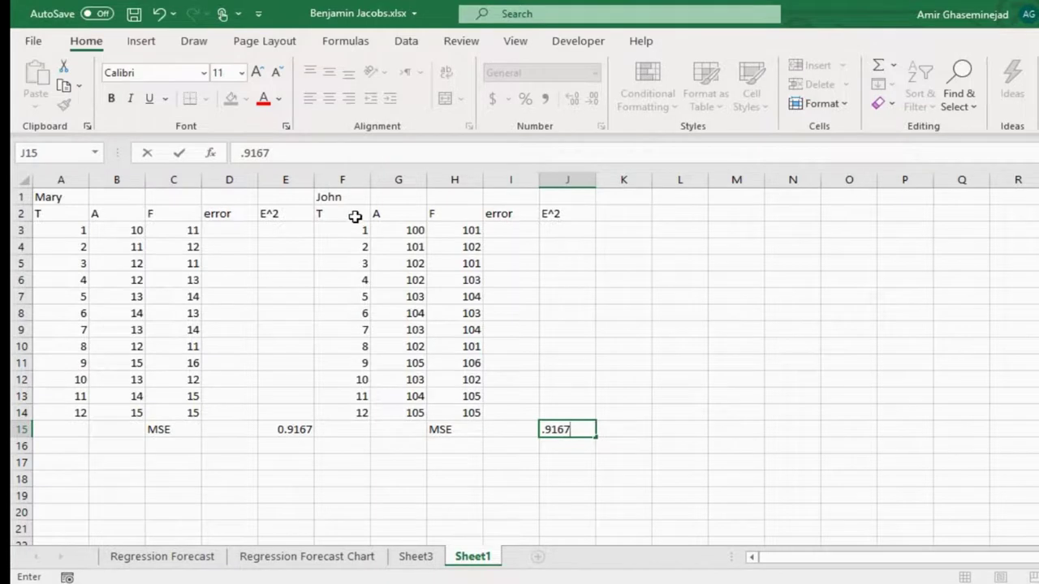
- Shade John's table F1:J15 light green and Mary's table A1:E15 light gold
drag(348, 197, 568, 426)
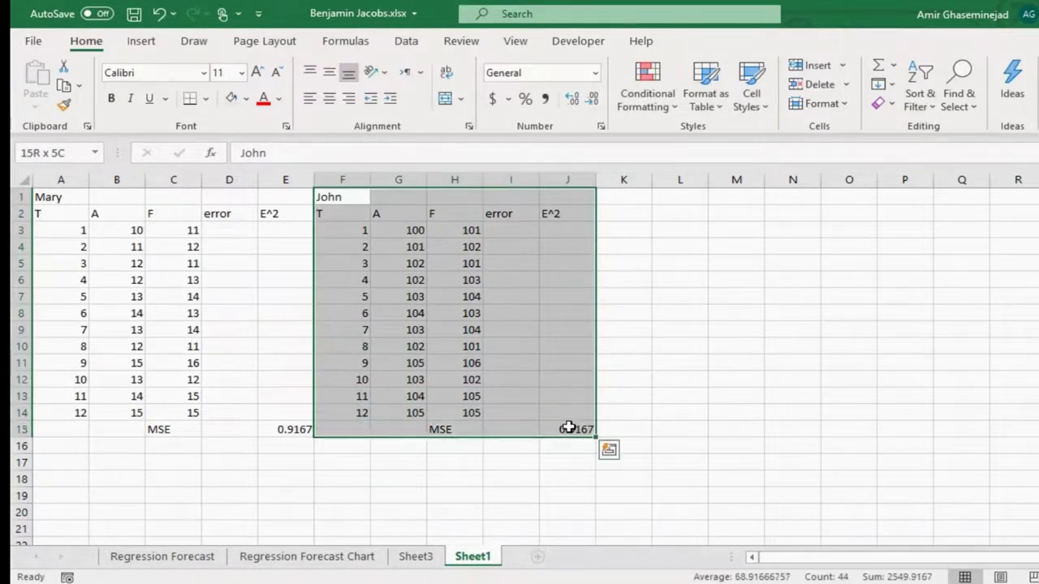
click(231, 98)
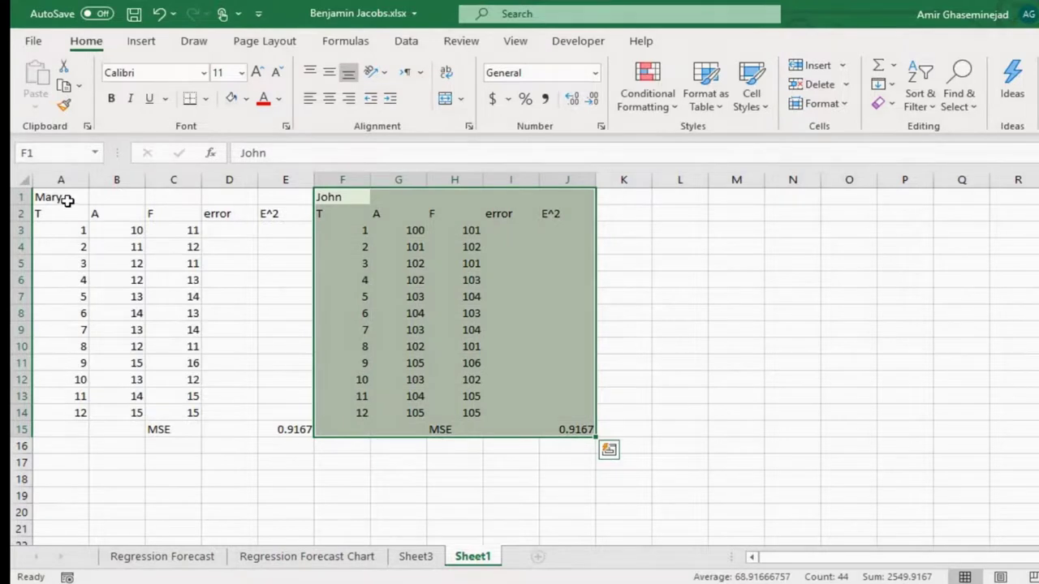
drag(67, 201, 276, 430)
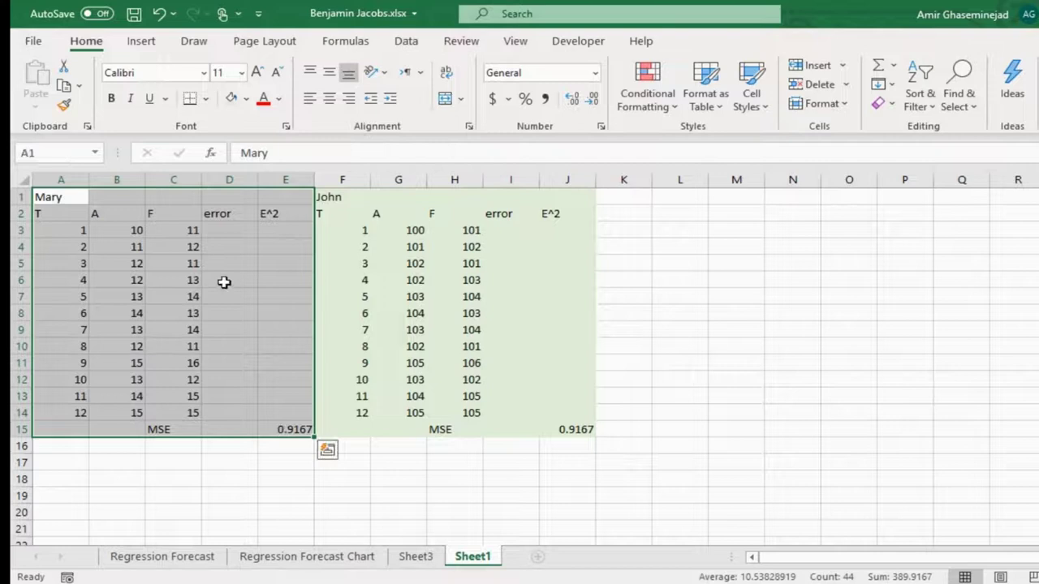
click(246, 99)
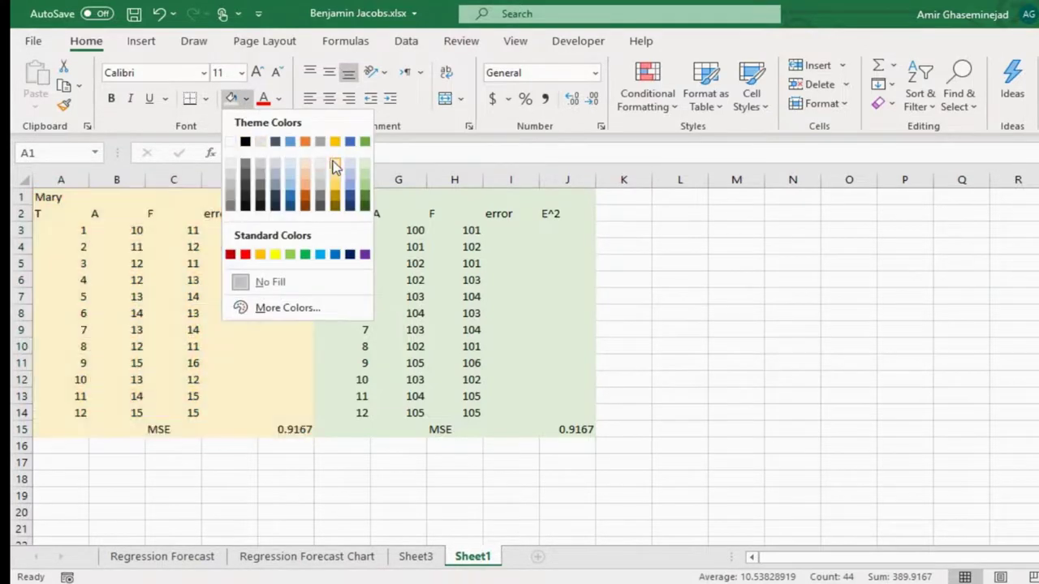
click(334, 163)
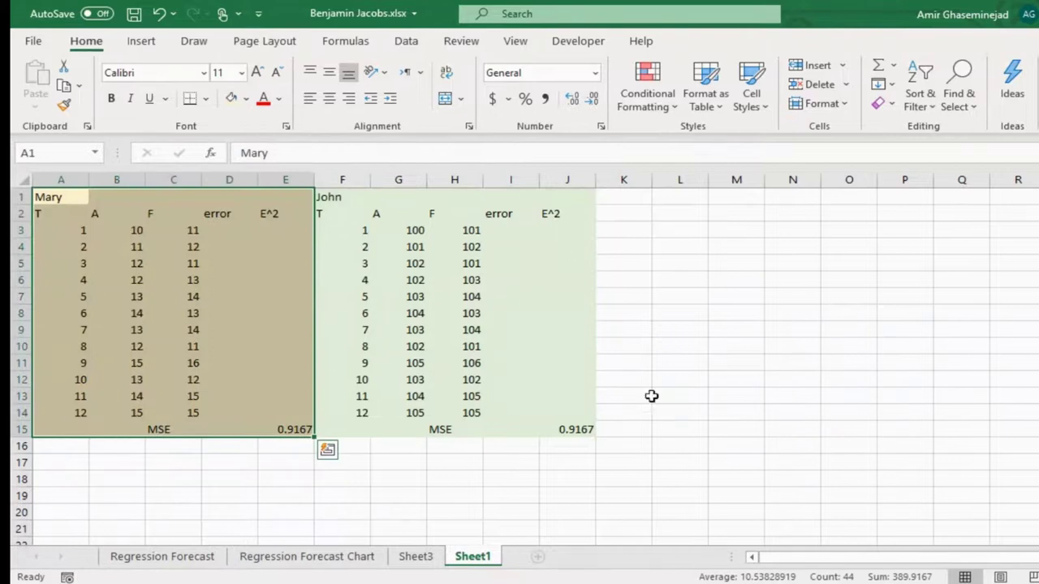
click(632, 431)
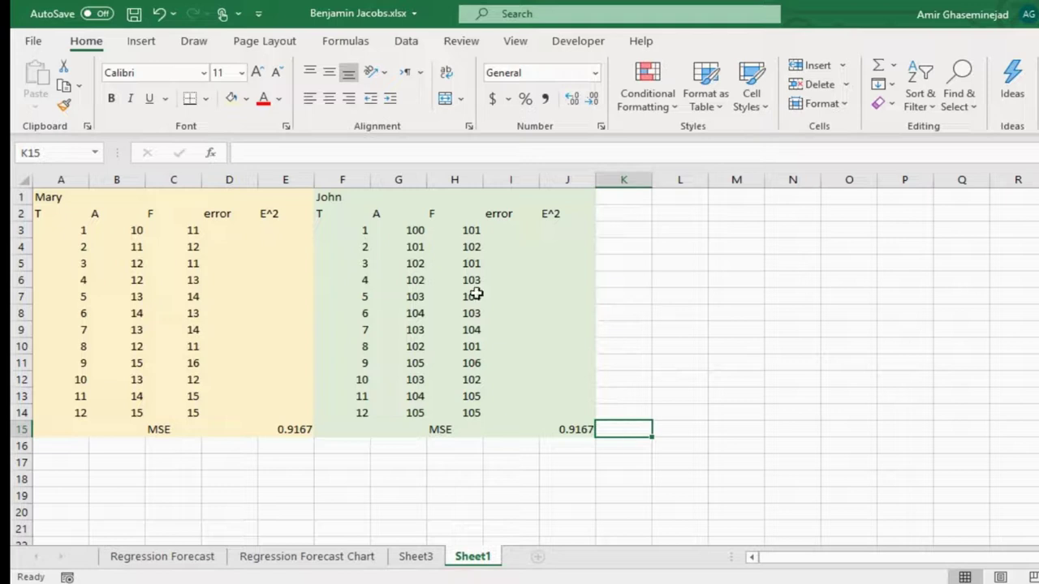
click(463, 234)
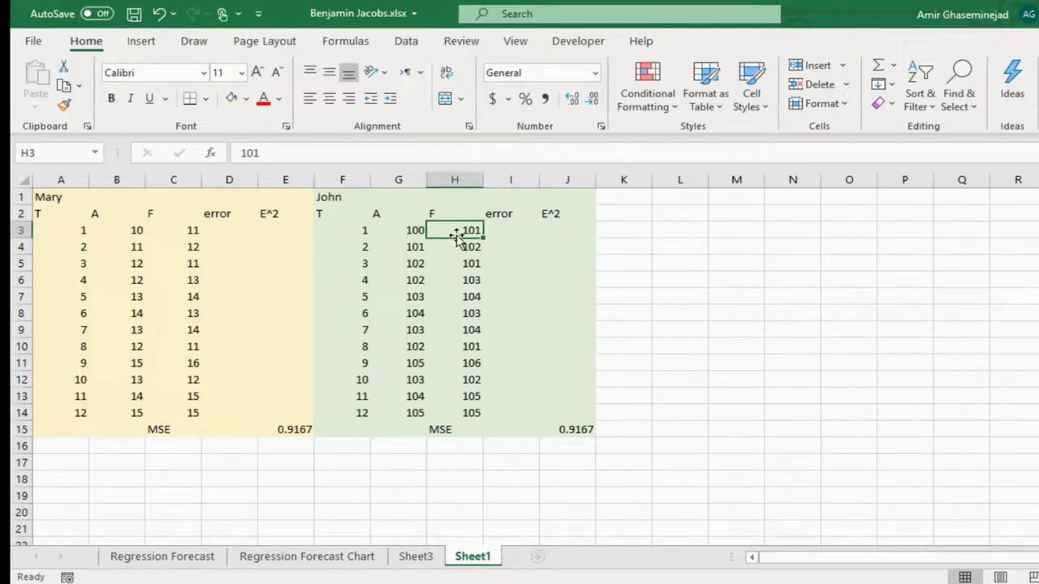
click(408, 235)
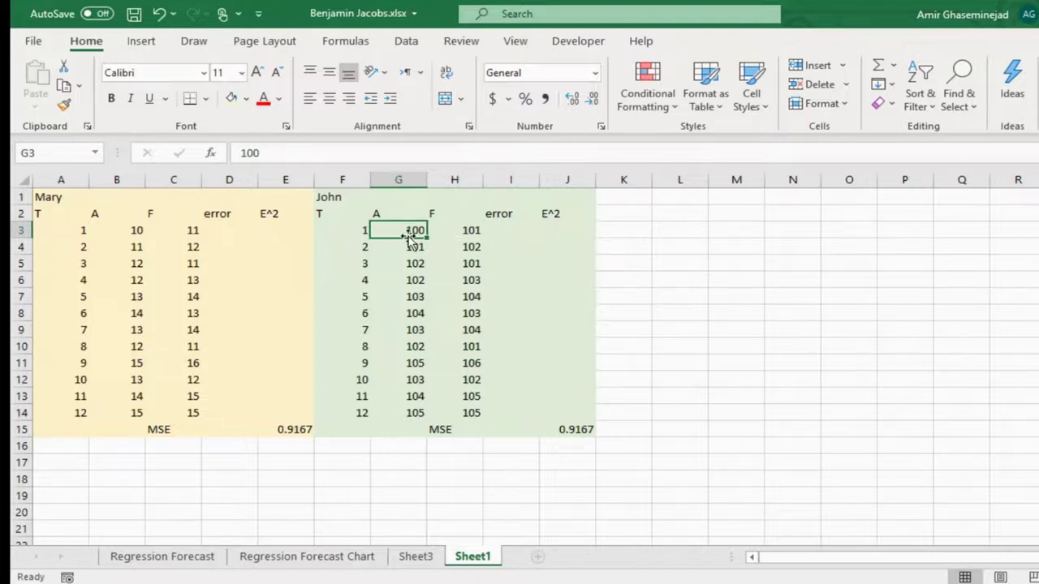
click(457, 232)
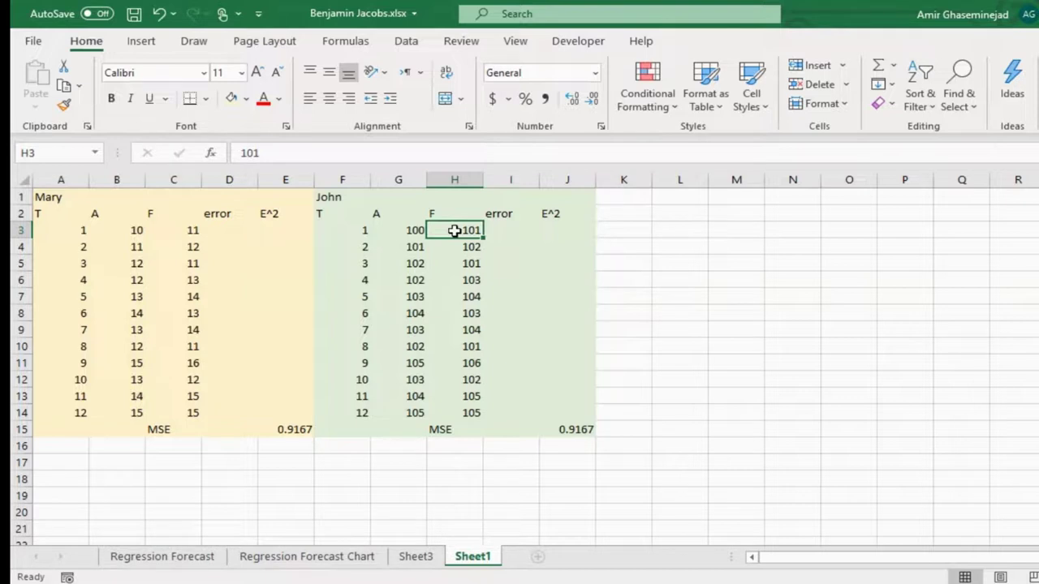
click(137, 232)
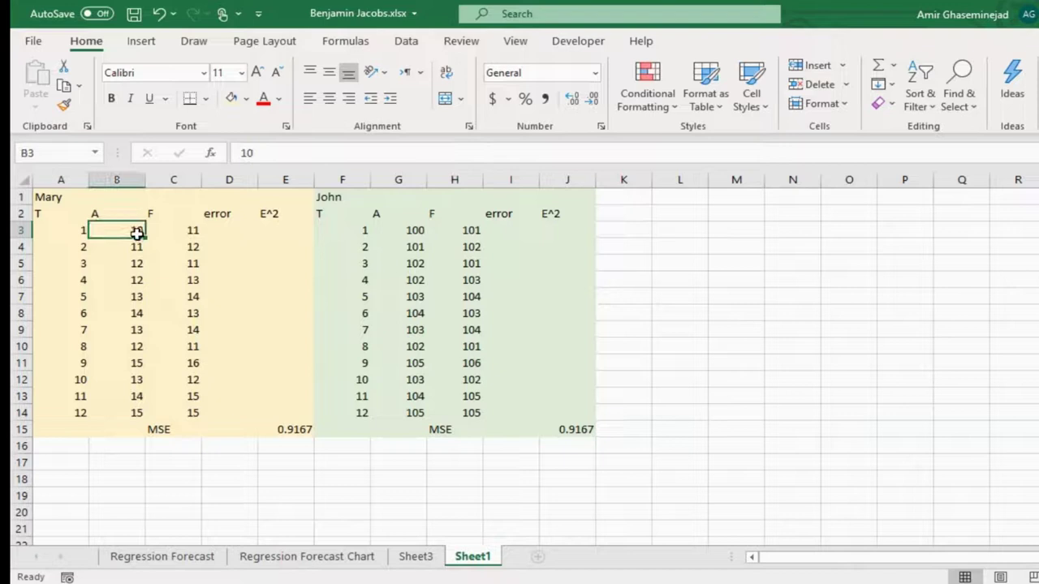
click(184, 230)
click(108, 234)
click(167, 232)
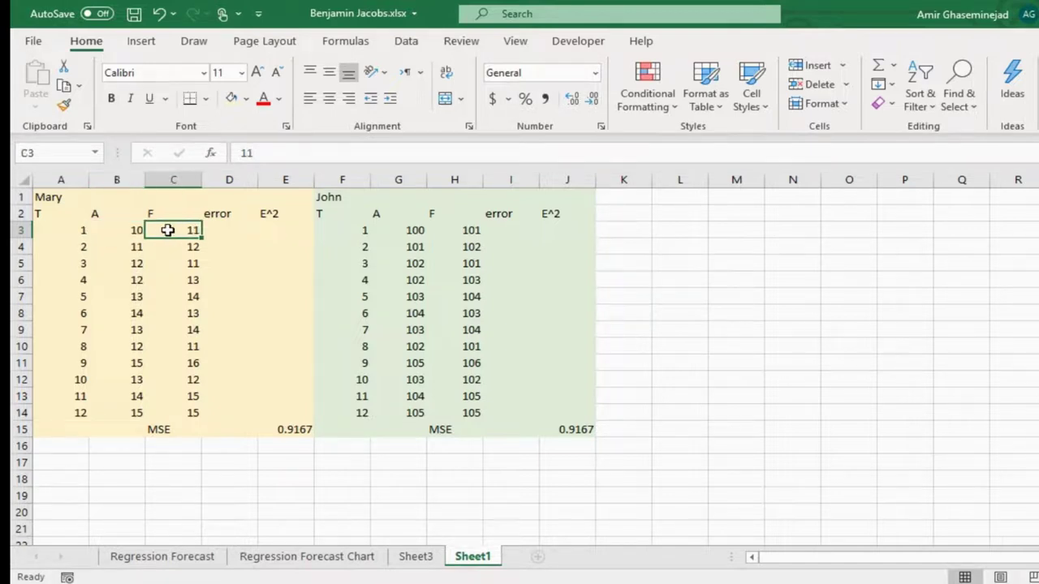
click(132, 230)
click(175, 231)
click(129, 233)
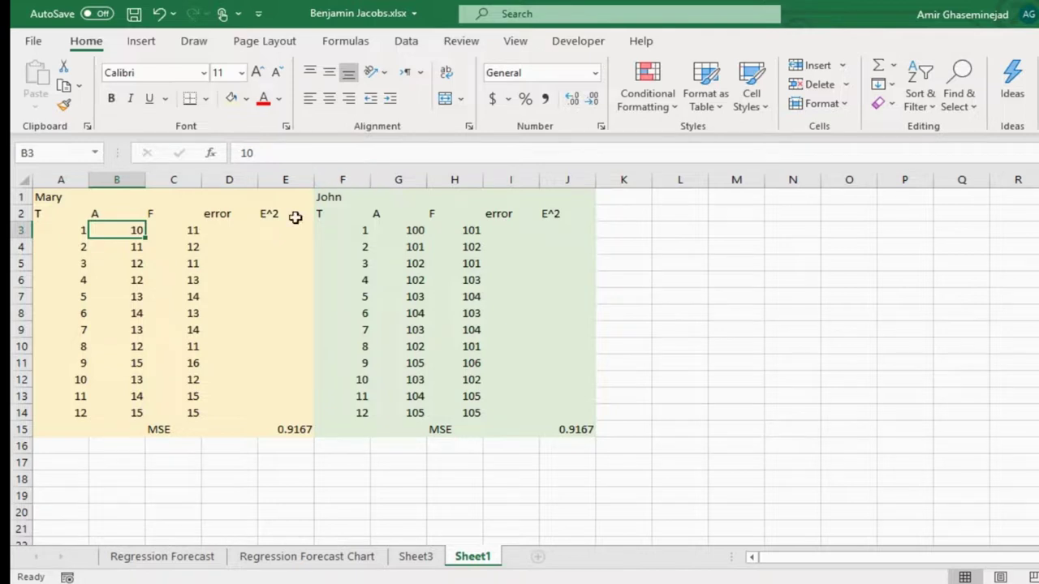
- Clear the E^2 columns and MSE values from both tables (E2:E15 and J2:J15)
drag(223, 216, 286, 432)
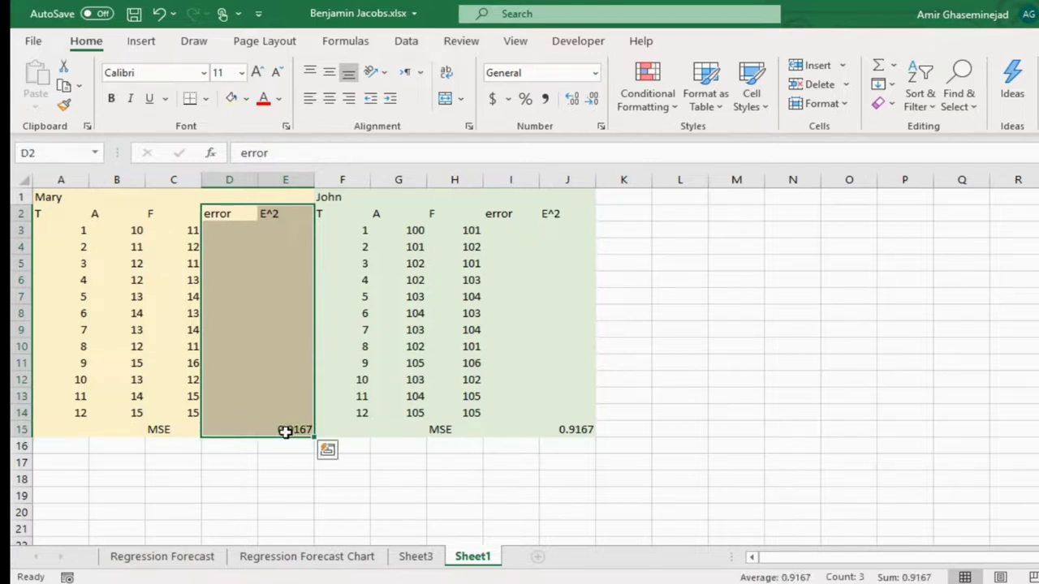
click(281, 357)
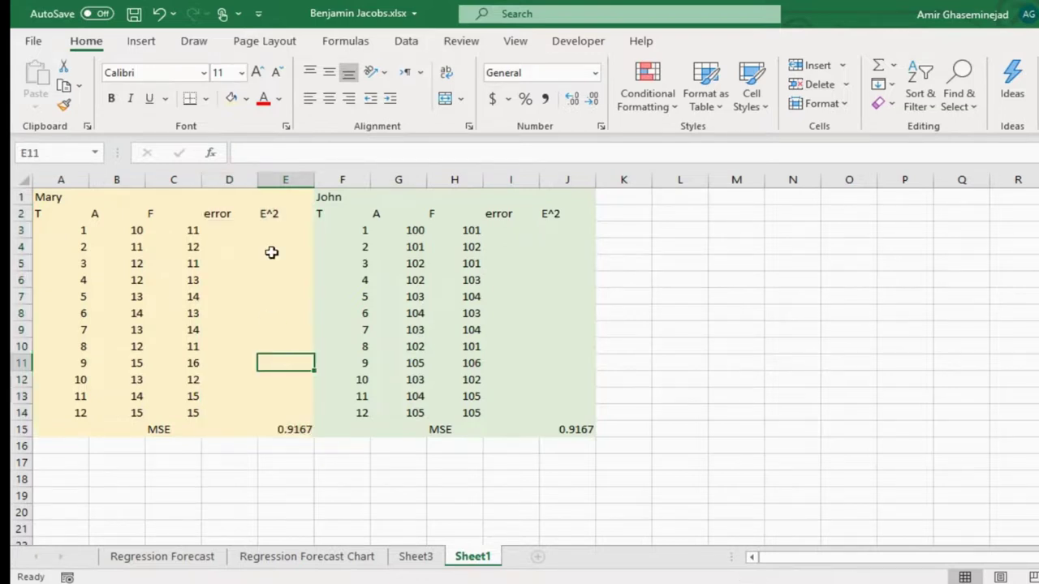
drag(287, 213, 299, 426)
key(Delete)
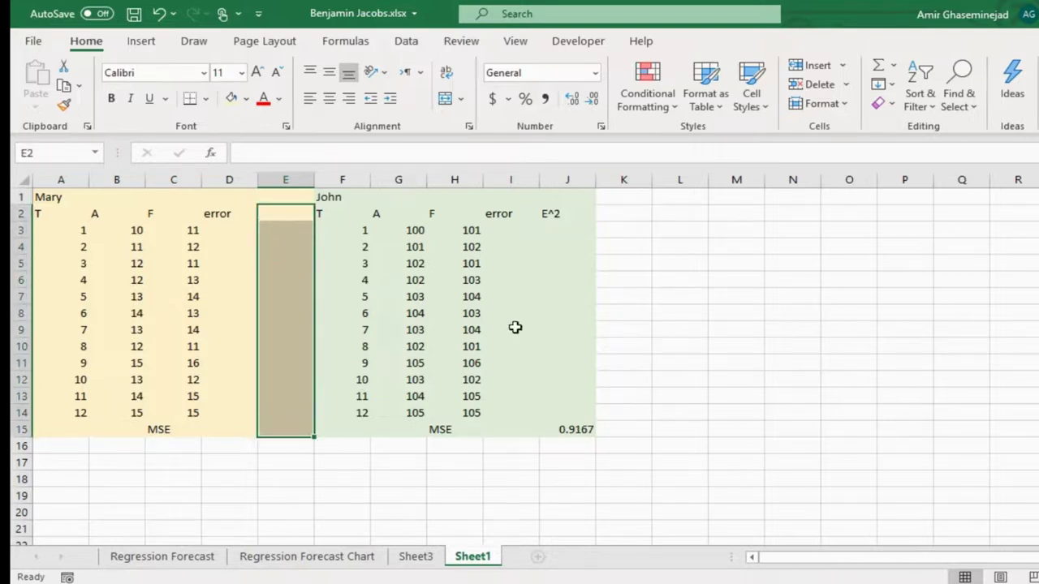
drag(561, 219, 570, 429)
key(Delete)
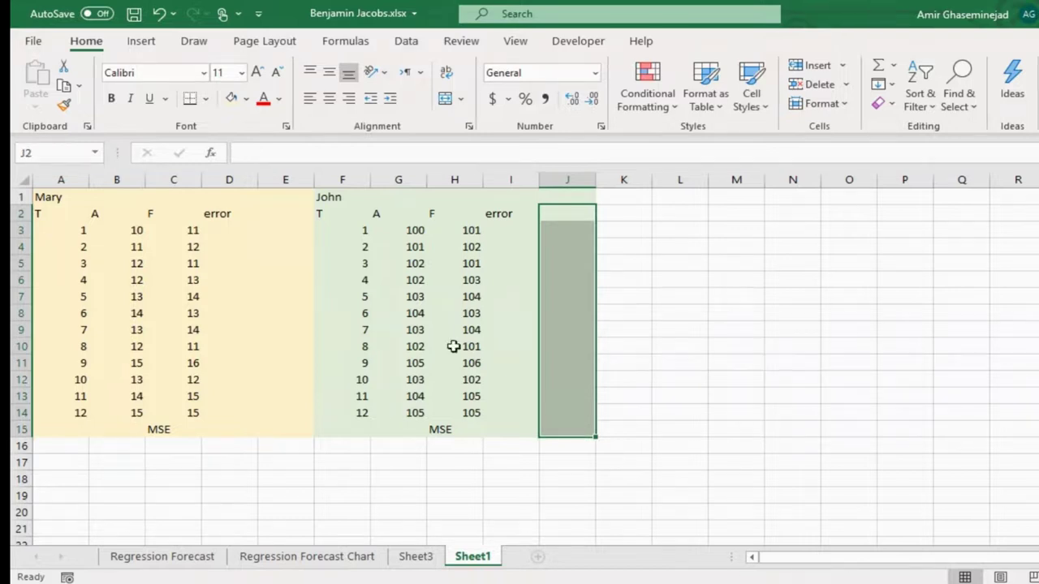
click(225, 217)
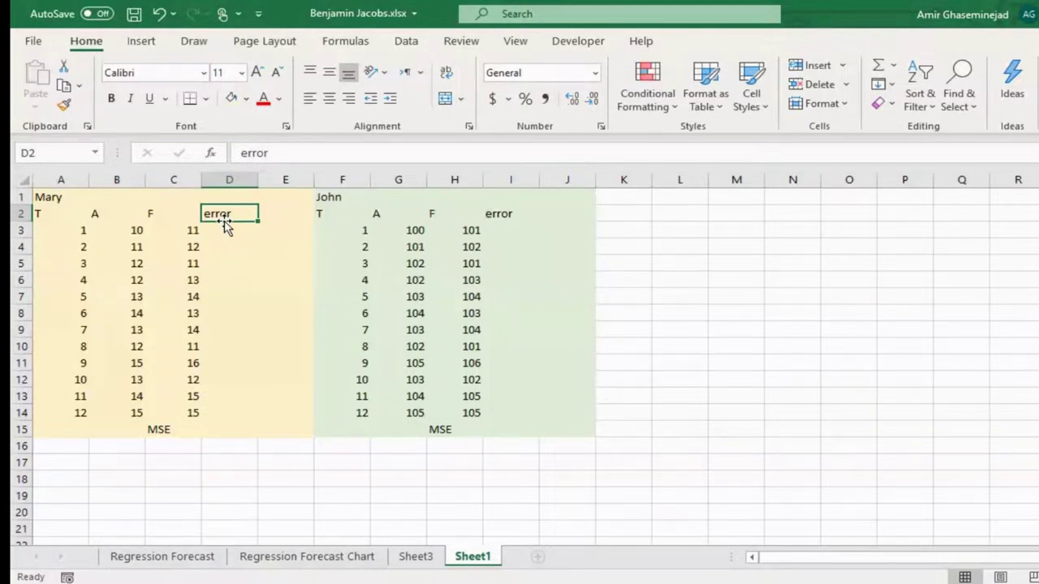
click(226, 230)
- Enter Mary's error formula =B3-C3 in D3 and fill it down to D14
text(=)
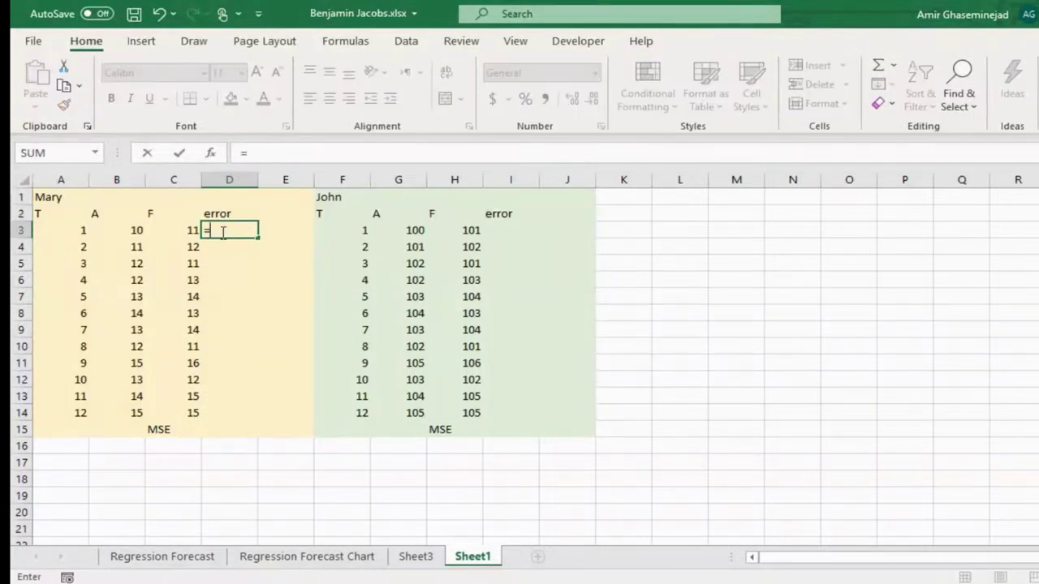
click(116, 234)
text(-)
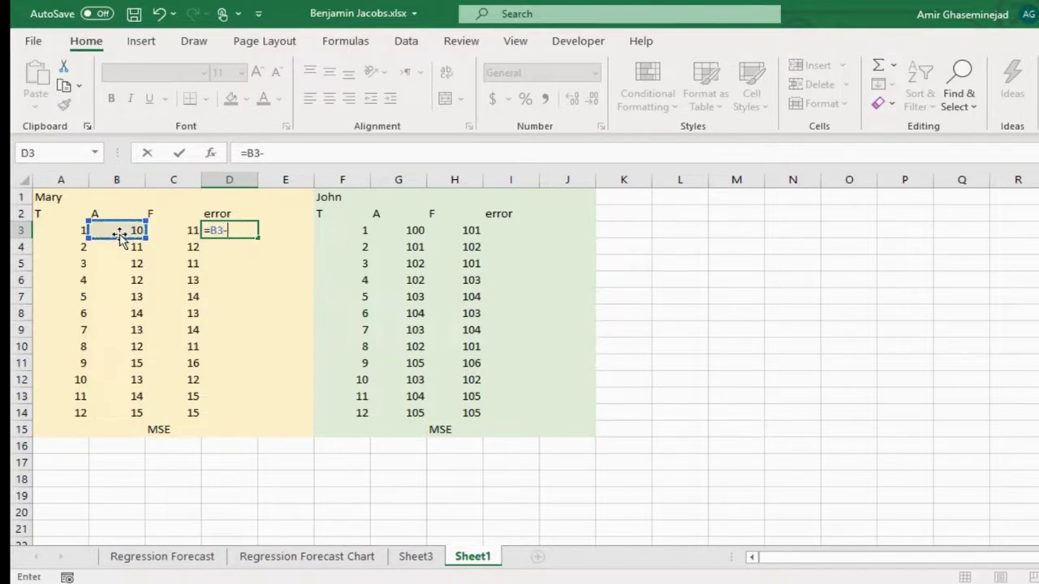
click(162, 231)
key(Return)
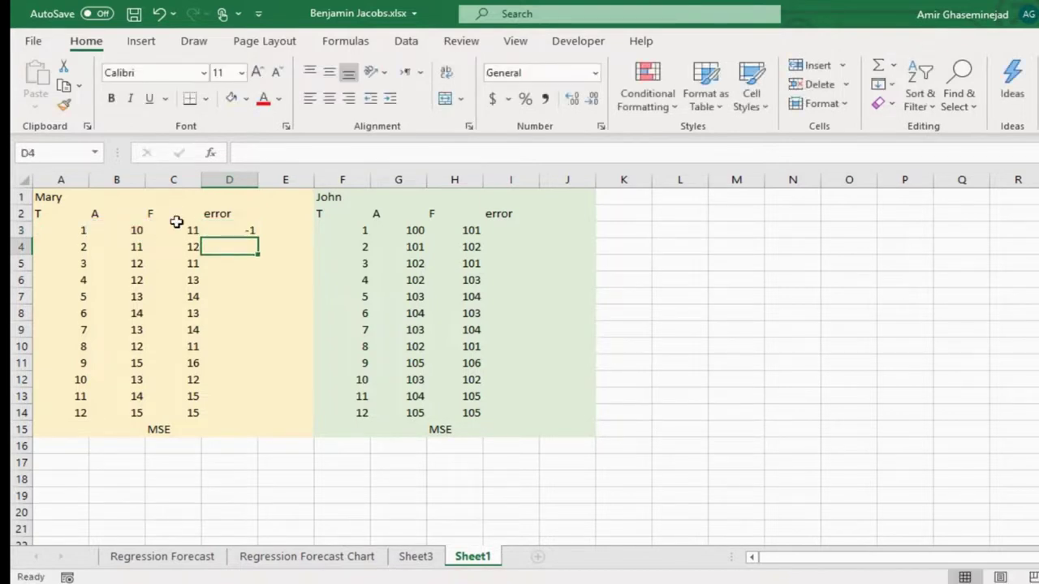
click(237, 230)
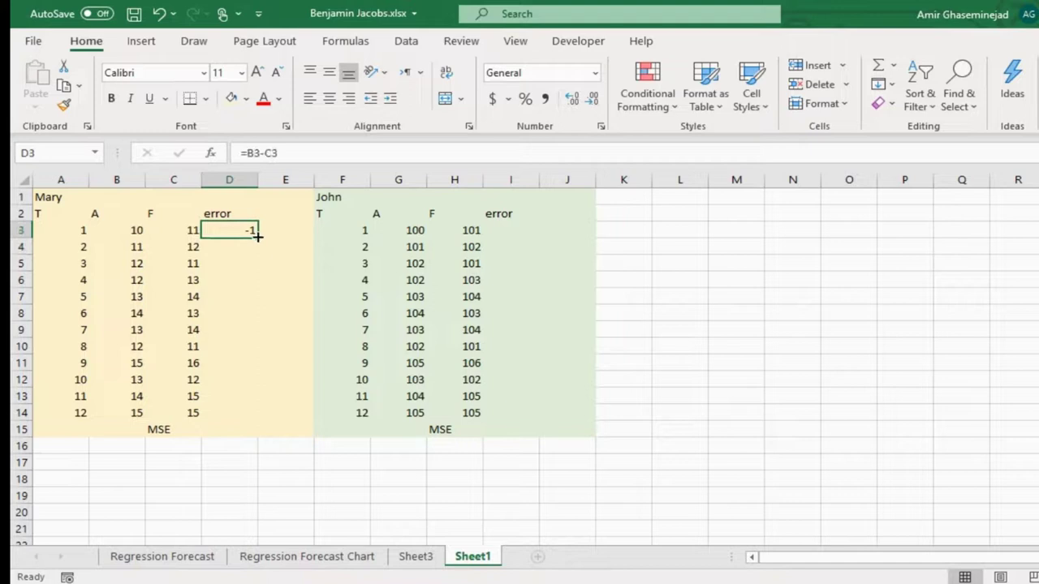
drag(257, 235, 242, 424)
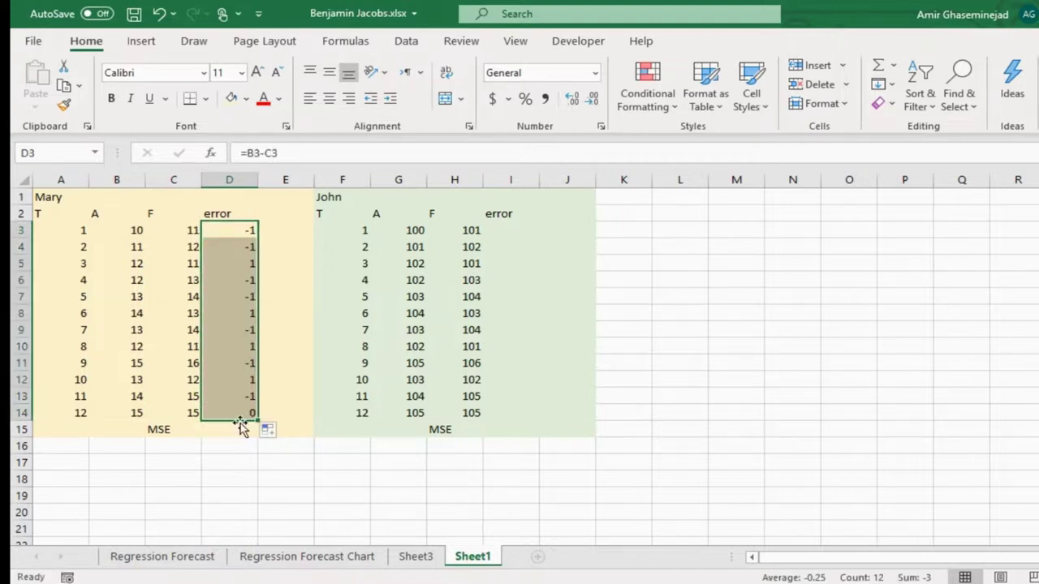
- Enter John's error formula =G3-H3 in I3 and fill it down to I14
click(510, 233)
text(=)
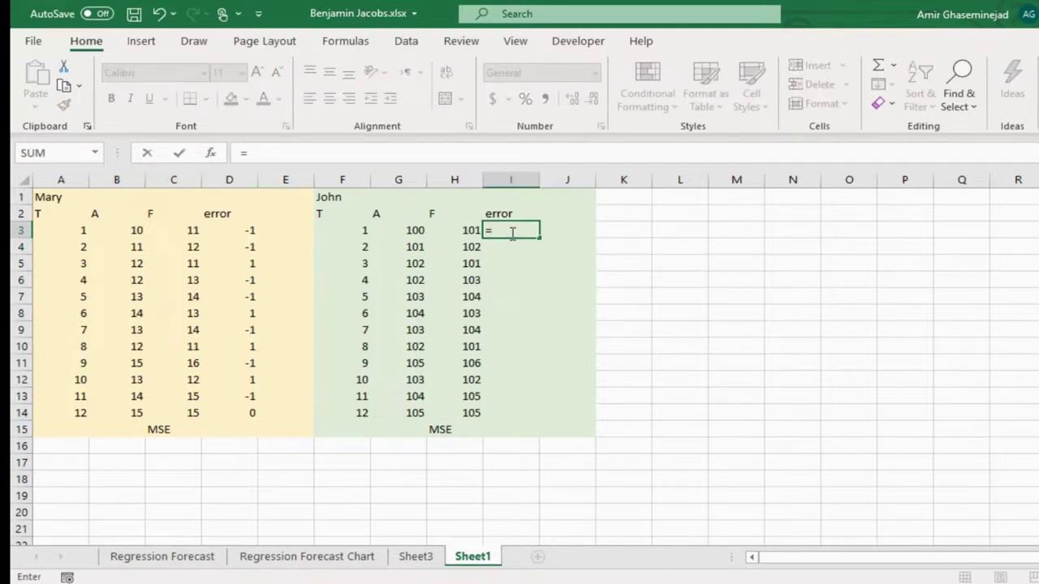
click(415, 235)
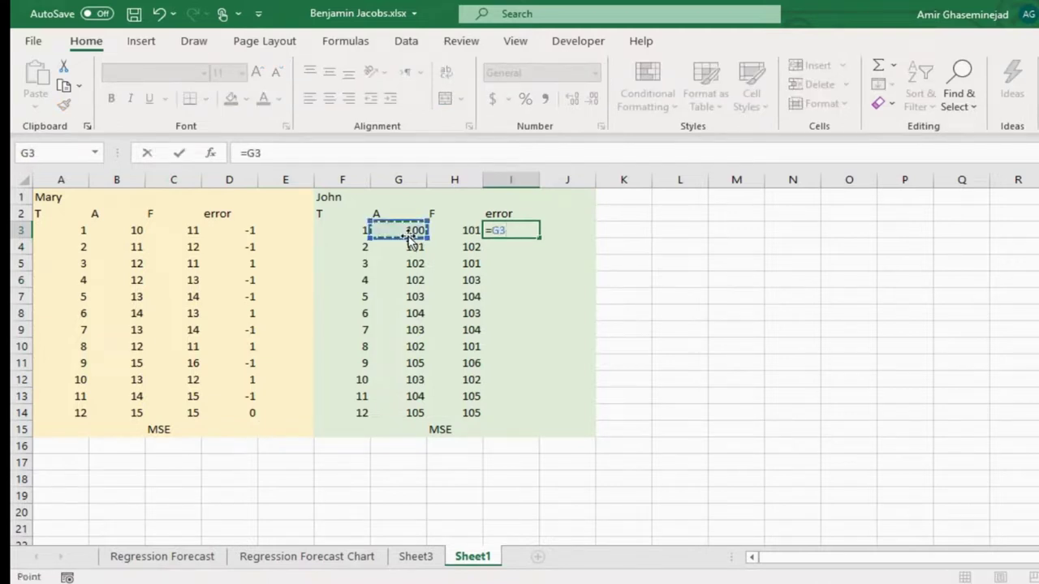
text(-)
click(454, 233)
key(Return)
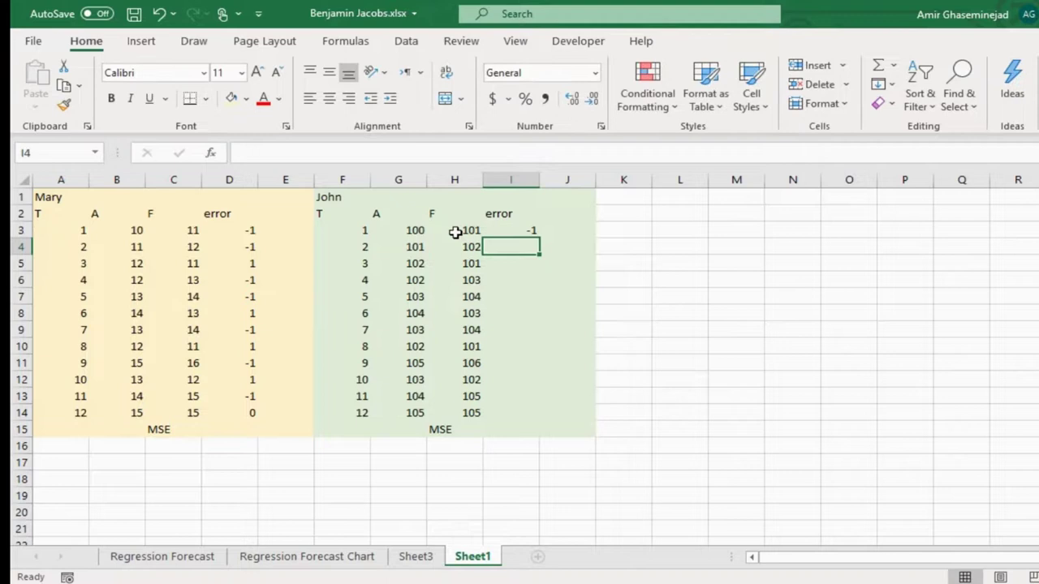
click(513, 232)
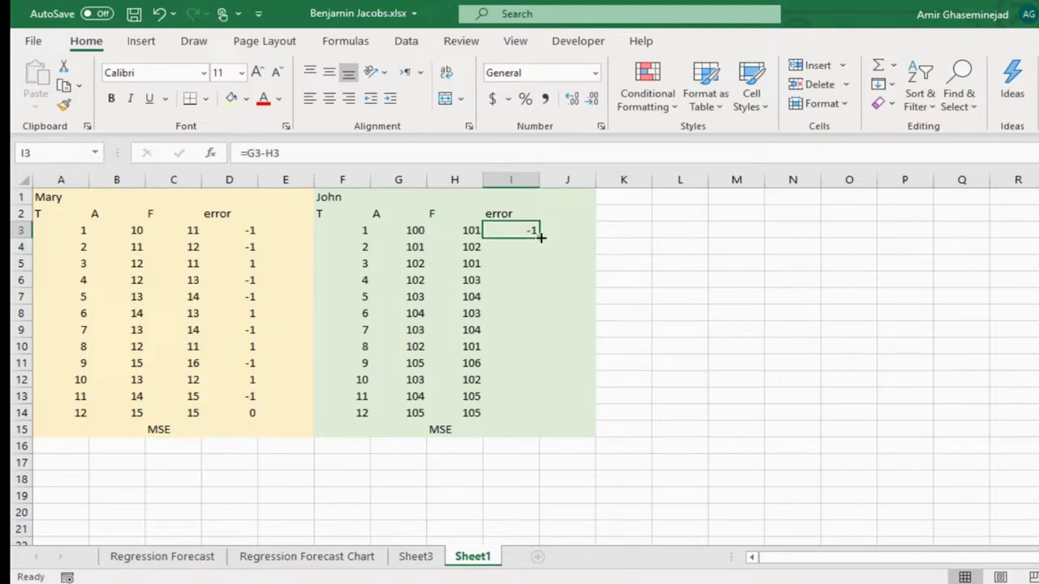
drag(539, 238, 516, 414)
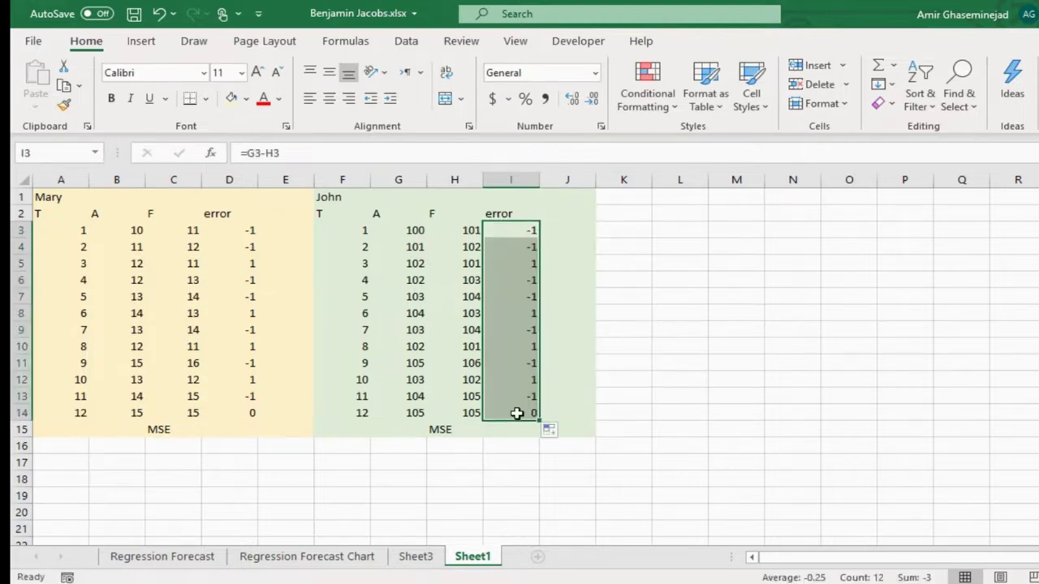
click(288, 213)
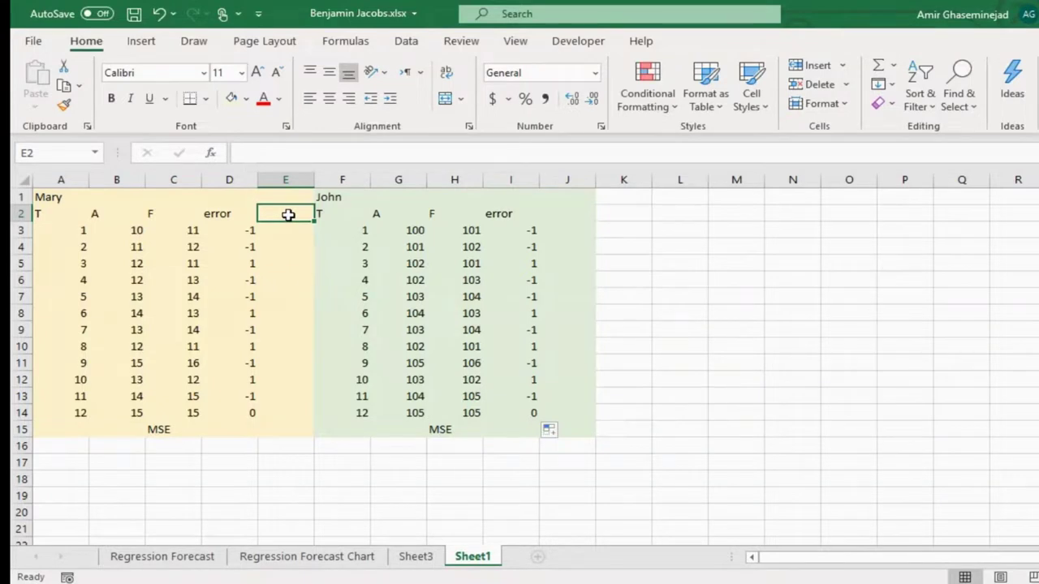
- Add the 'Absolute%of Error' heading in E2 and widen column E to fit
text(Absolute)
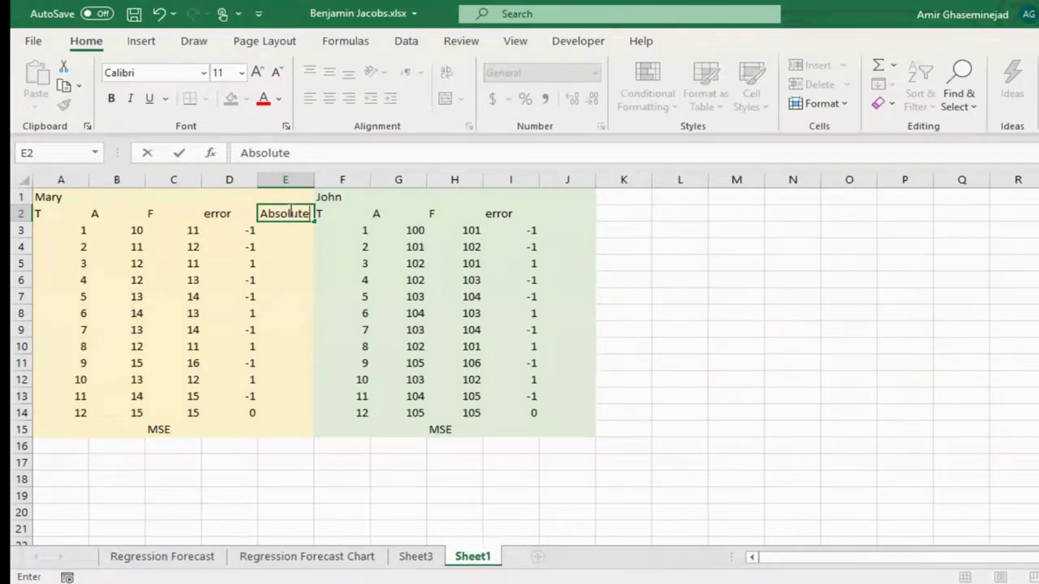
text(%o)
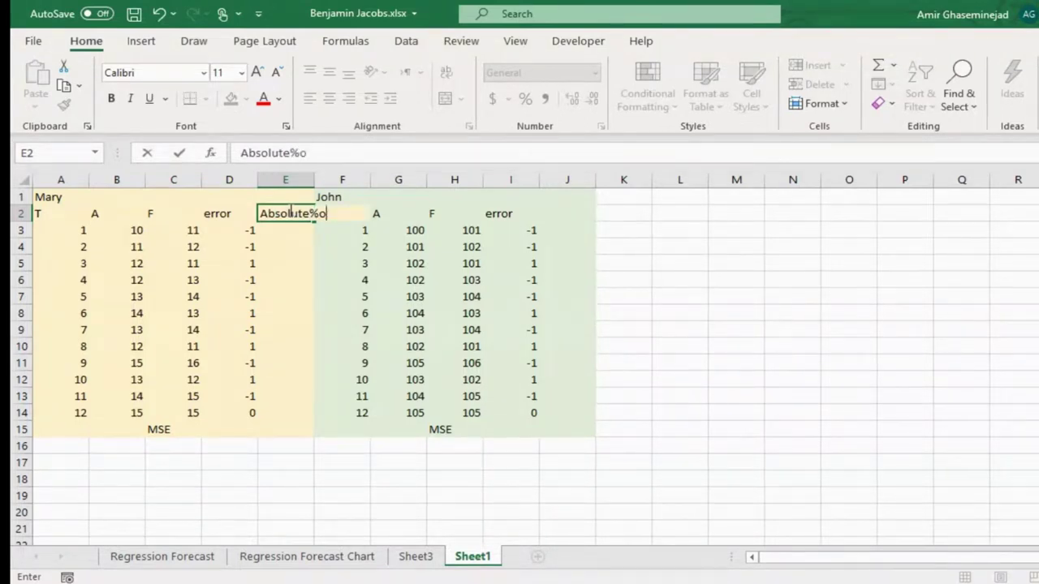
text(f Error)
key(Return)
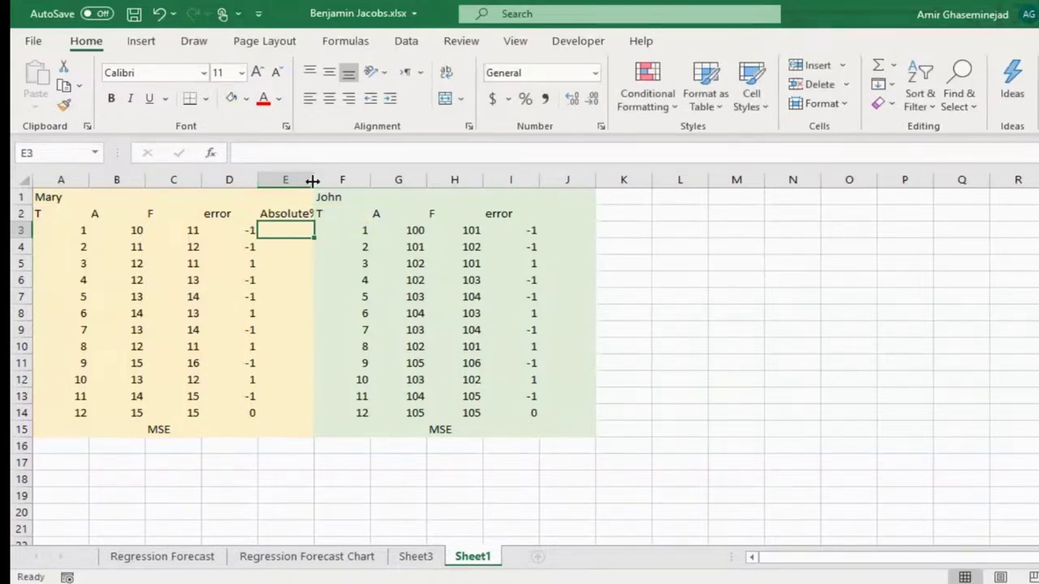
drag(311, 180, 377, 180)
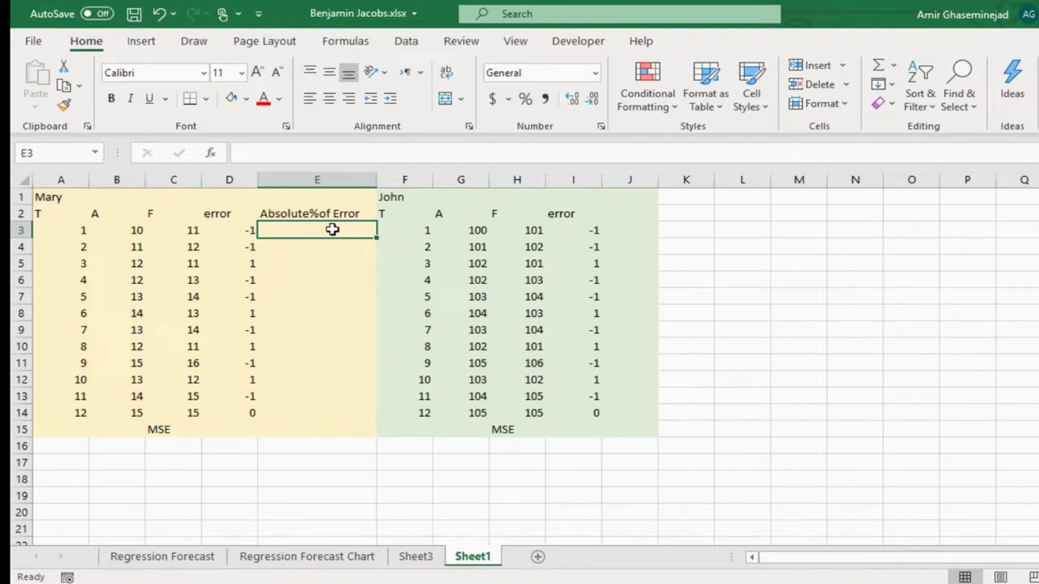
- Compute Mary's first percent error in E3 as =100*ABS(D3)/B3, giving 10
text(=)
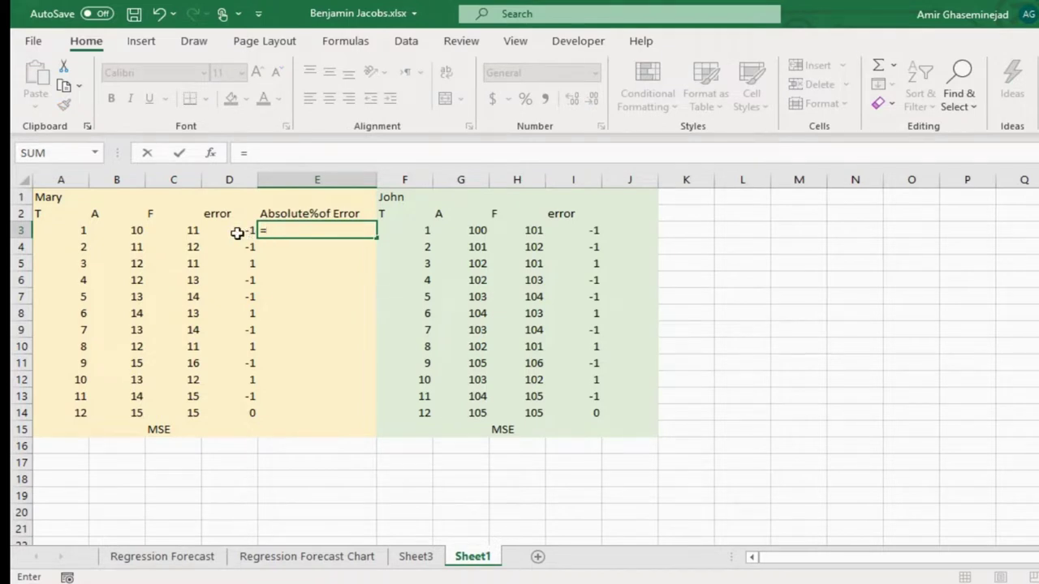
text(abs()
click(235, 232)
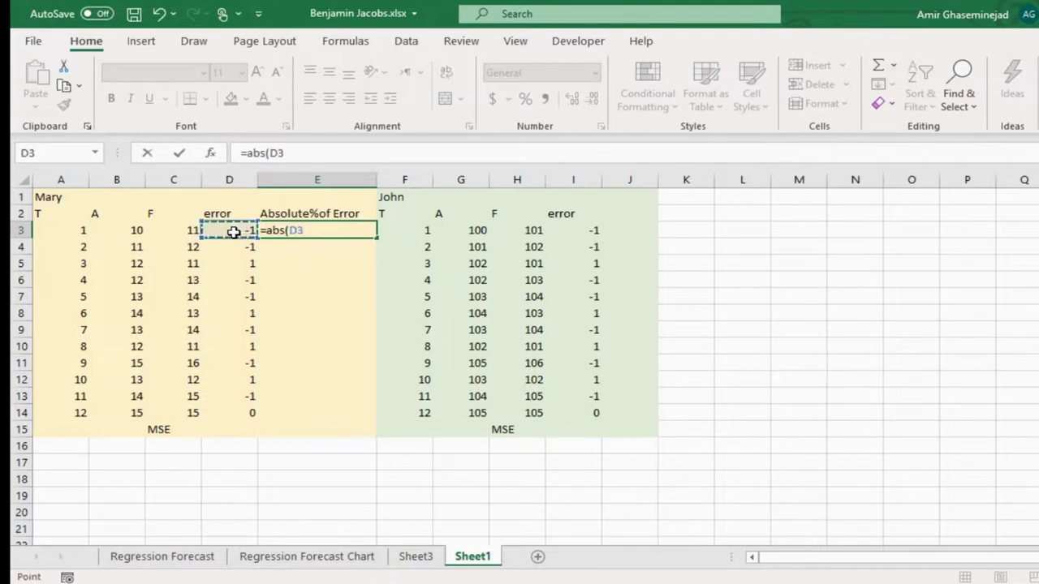
text())
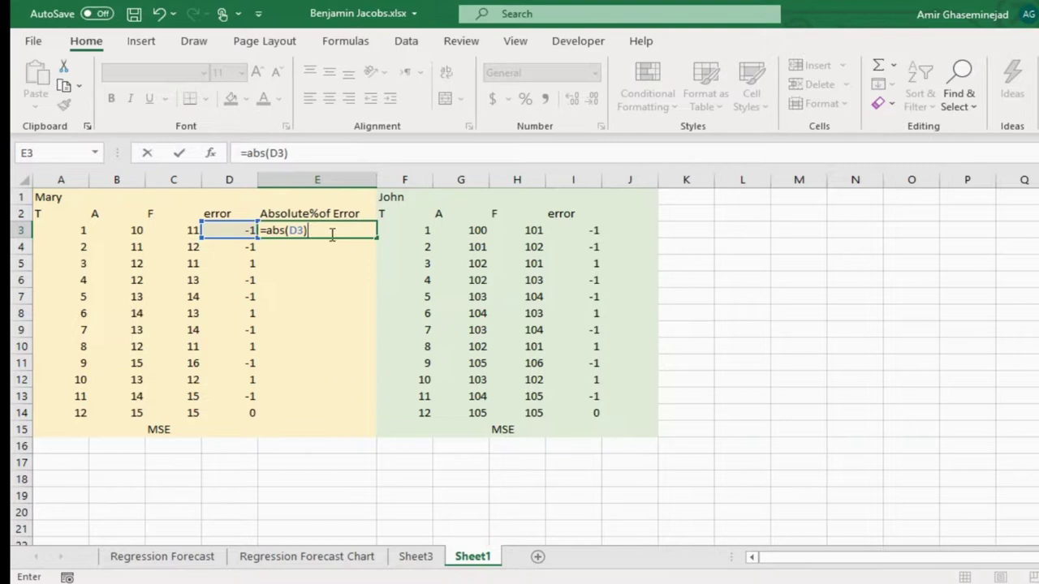
text(/)
click(121, 231)
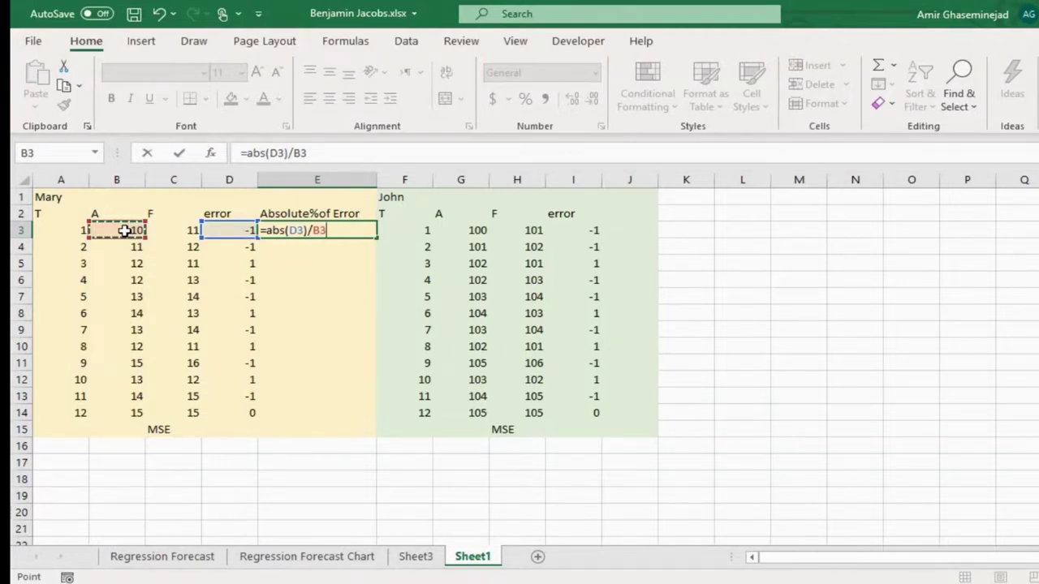
key(Return)
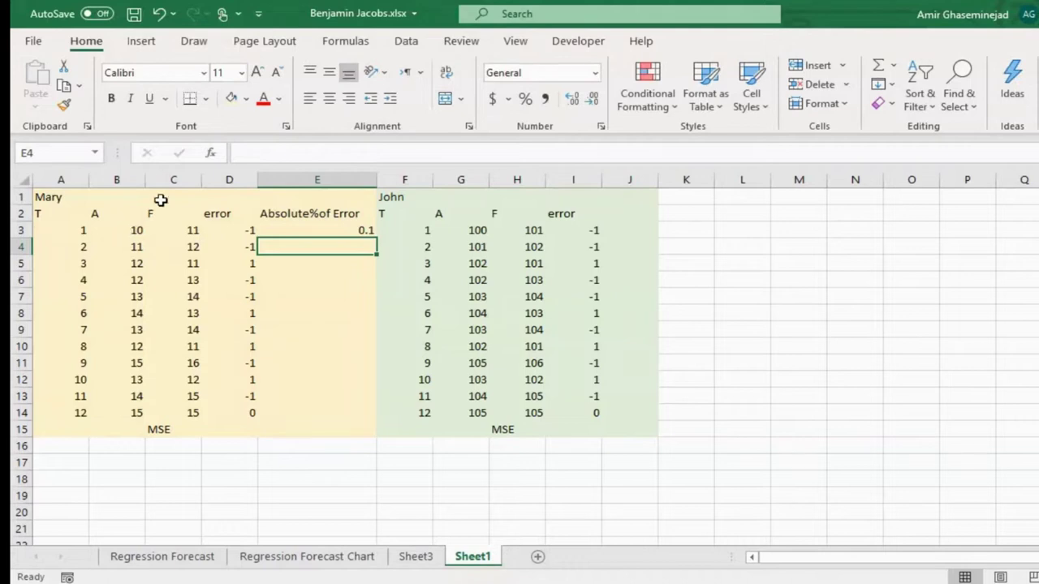
click(315, 227)
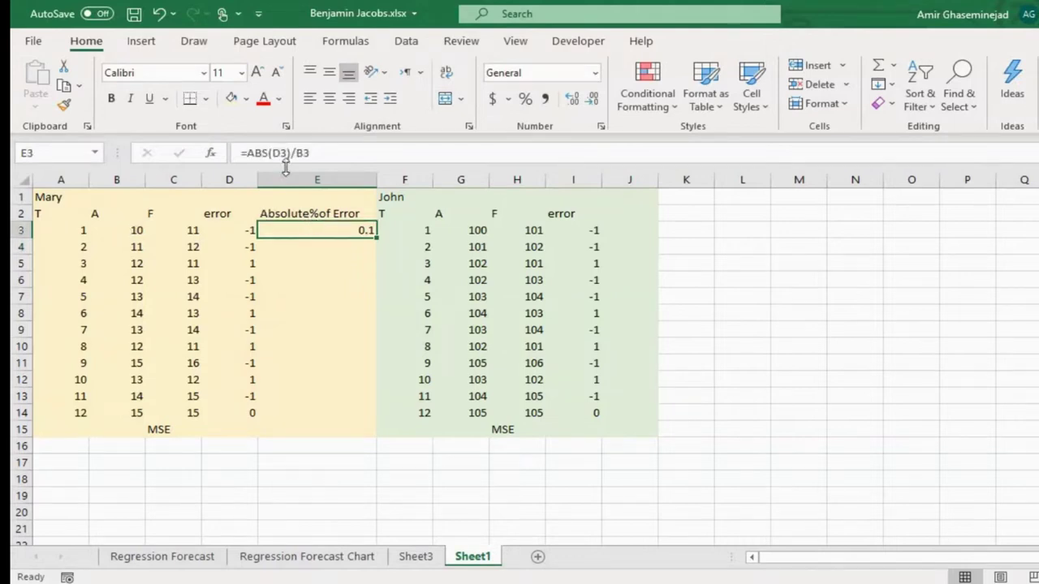
click(247, 154)
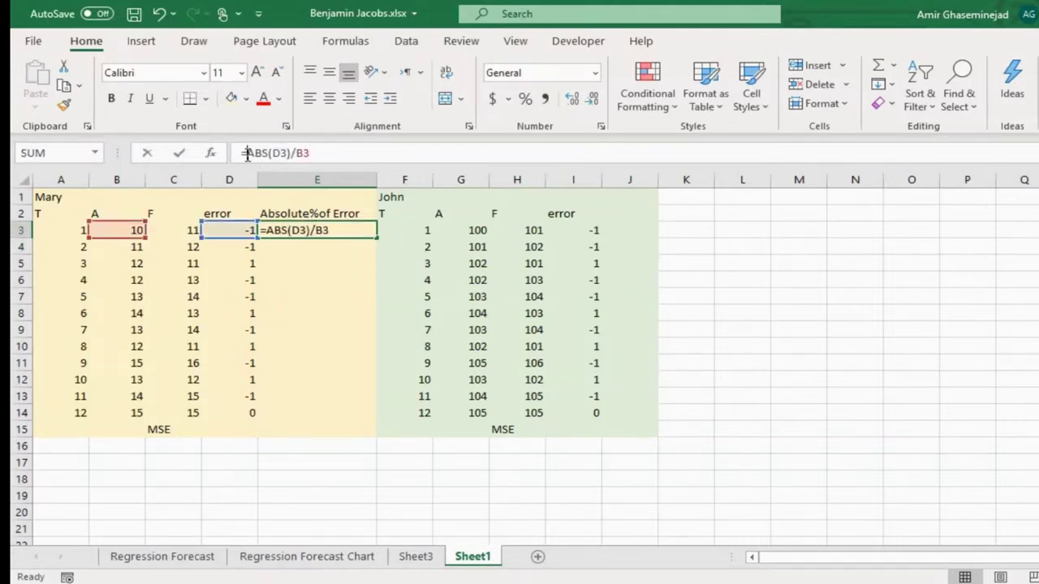
text(100*)
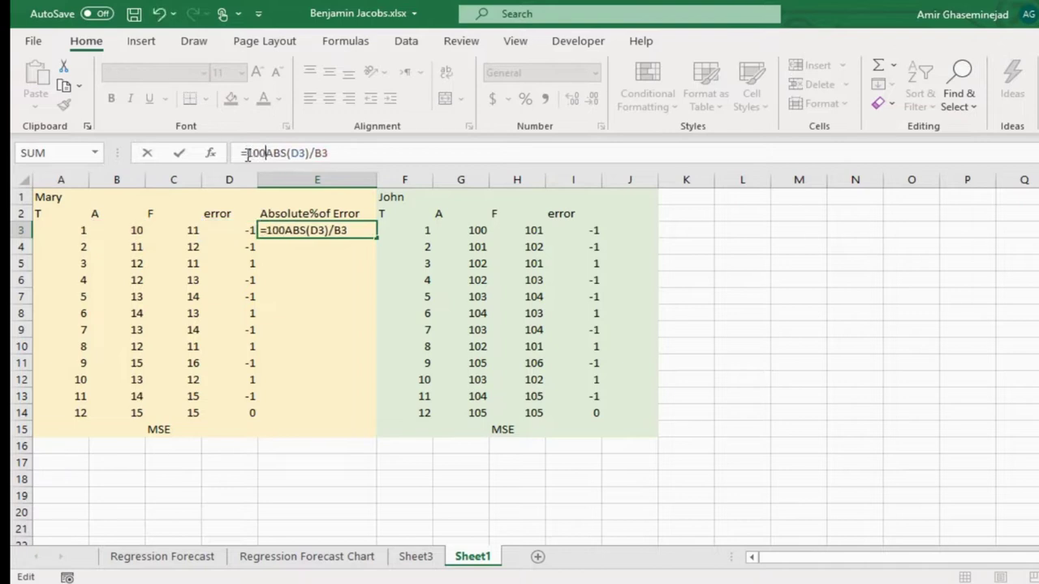
key(Return)
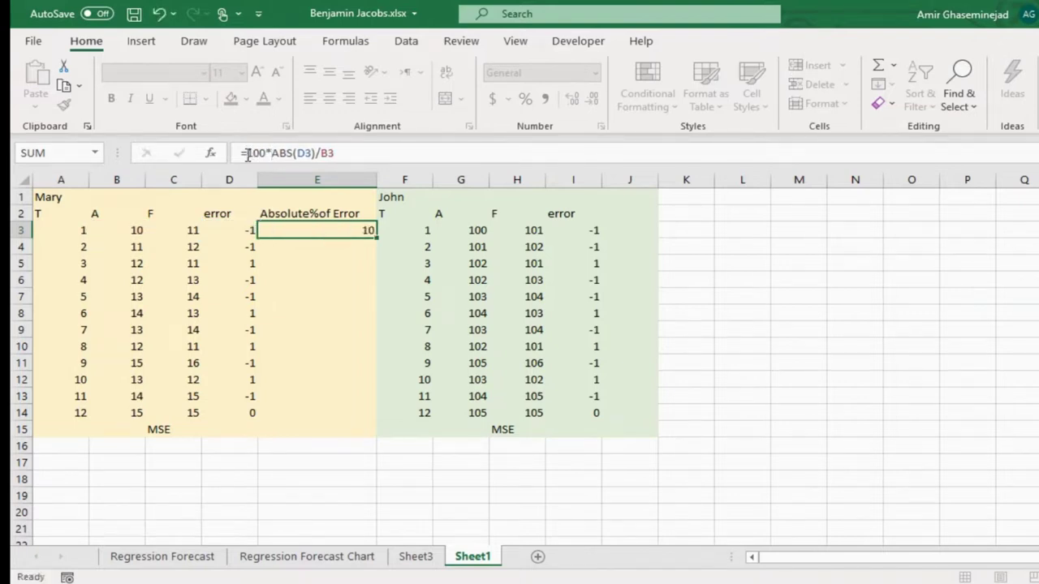
click(315, 230)
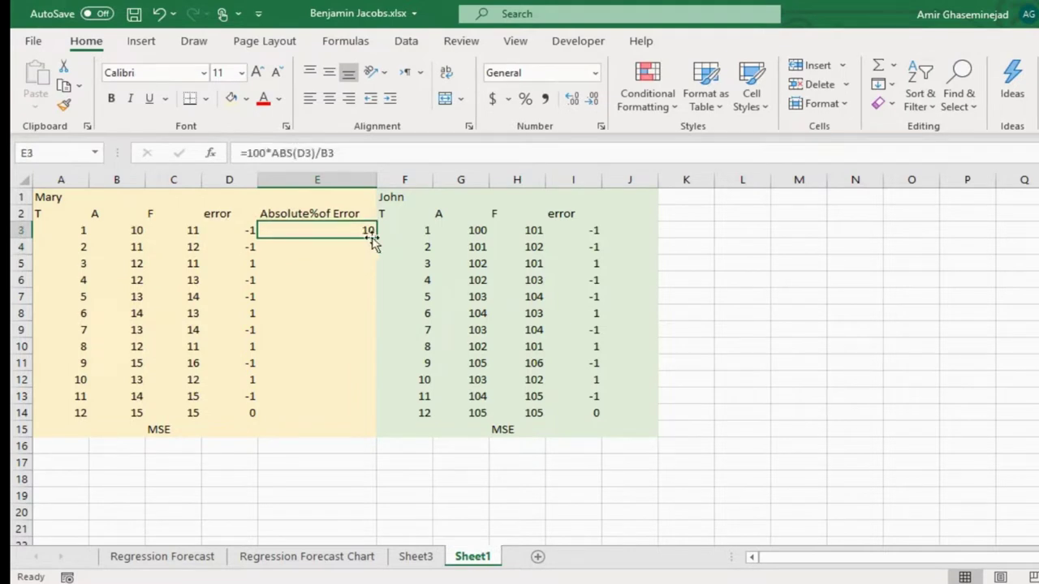
- Fill Mary's percent error formula down to E14 and delete both MSE labels
drag(376, 238, 355, 414)
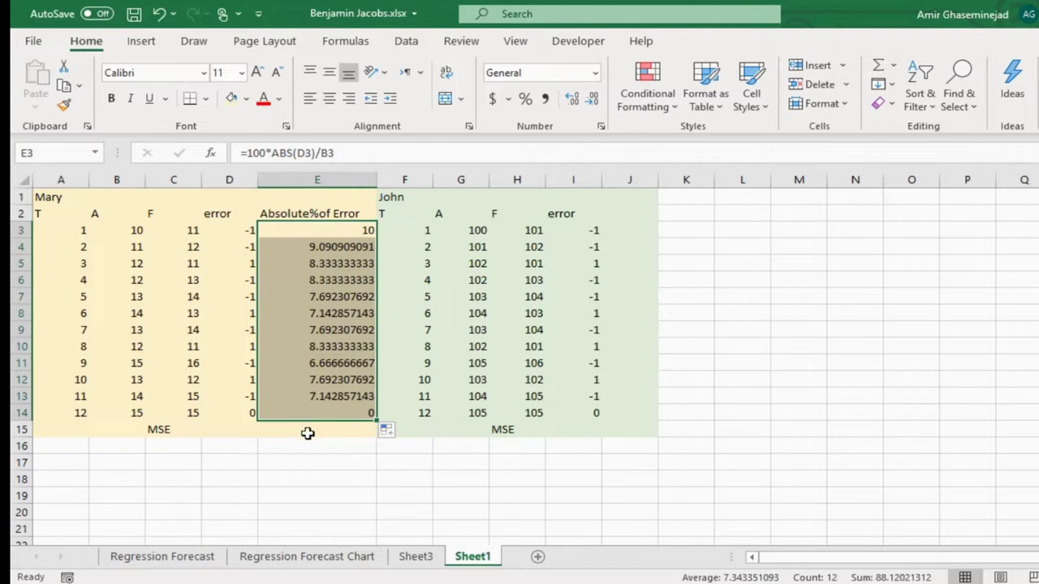
click(169, 429)
key(Delete)
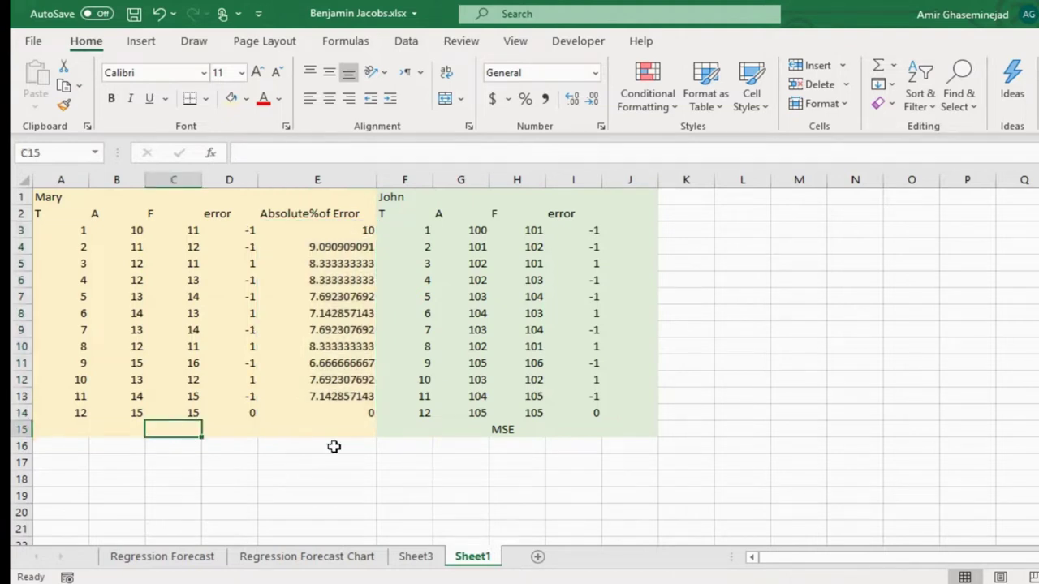
click(502, 432)
key(Delete)
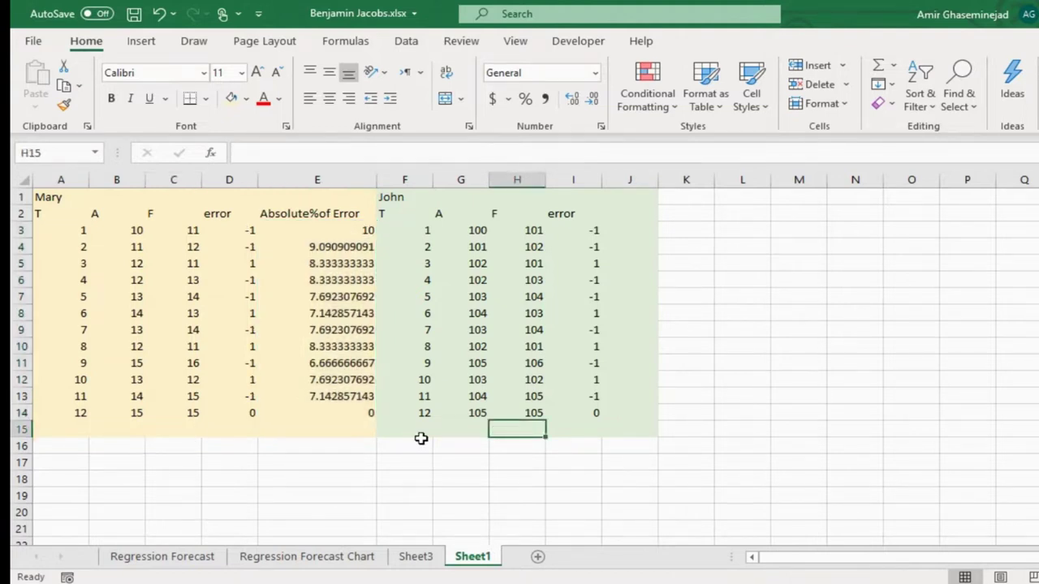
- Label D15 as MAPE for Mary's table
click(236, 430)
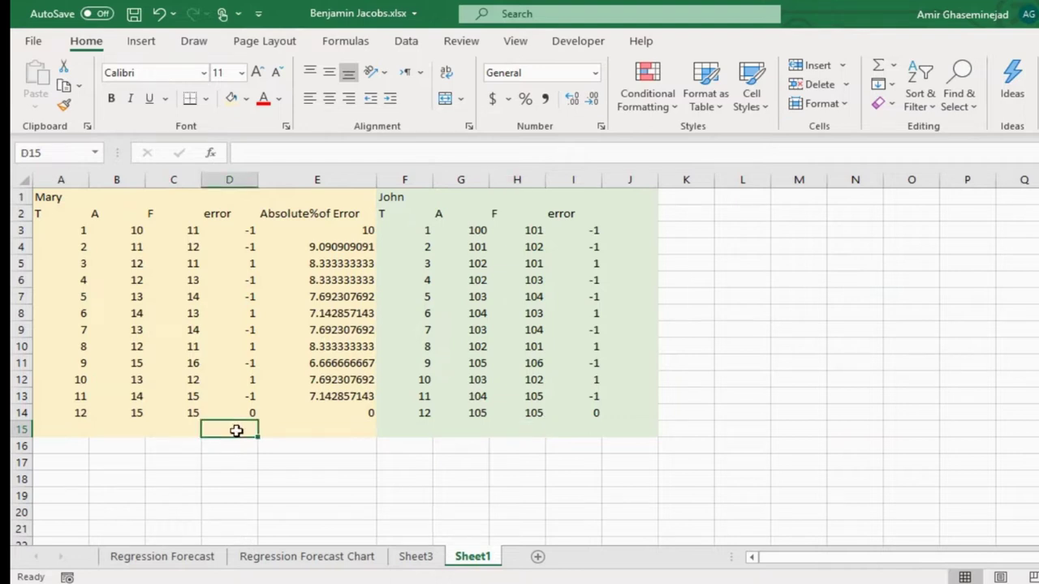
text(MAPE)
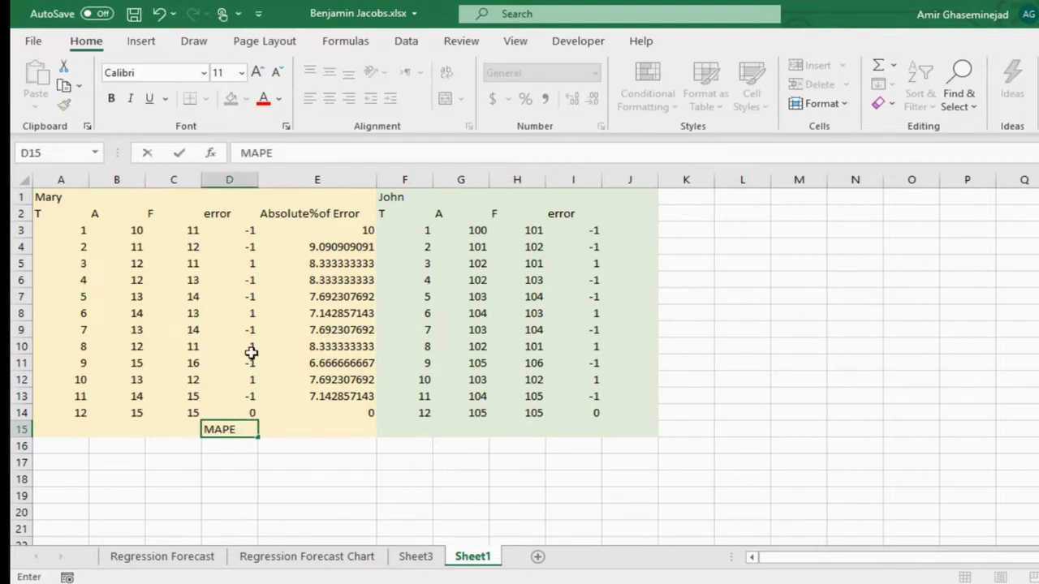
click(332, 232)
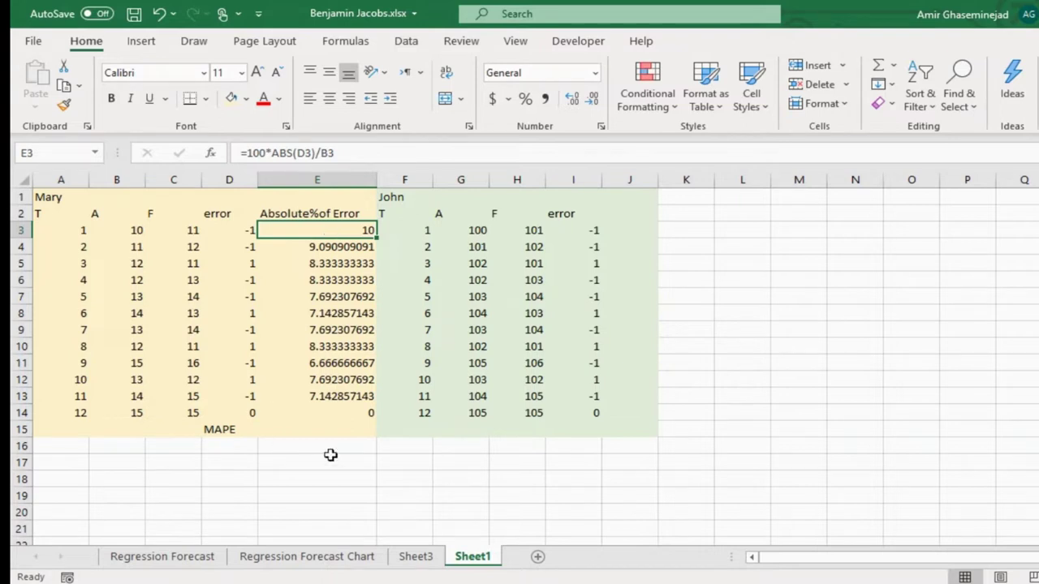
click(322, 432)
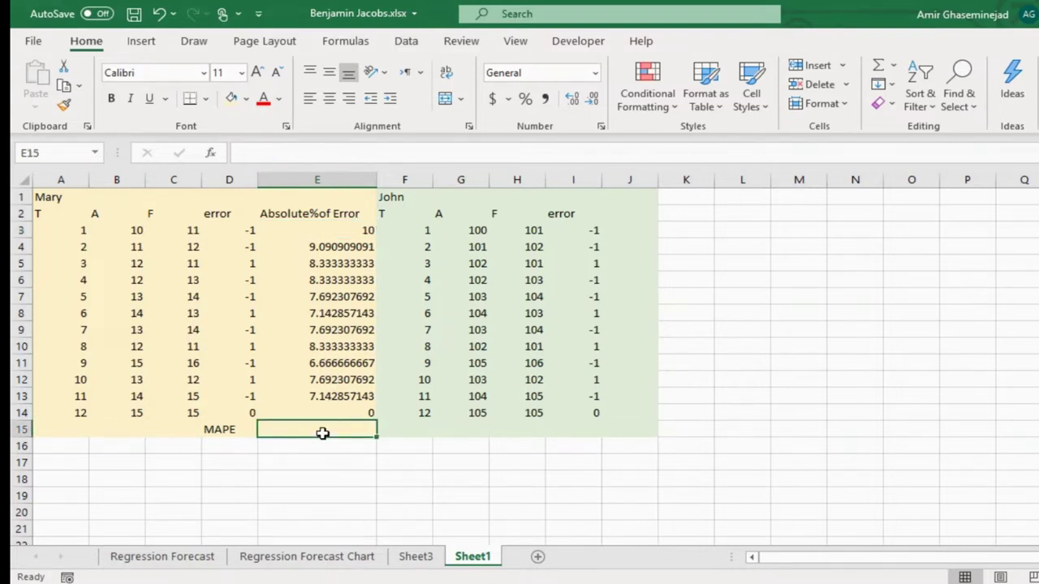
- Compute Mary's MAPE in E15 as =AVERAGE(E3:E14), giving 7.343351093
text(=average)
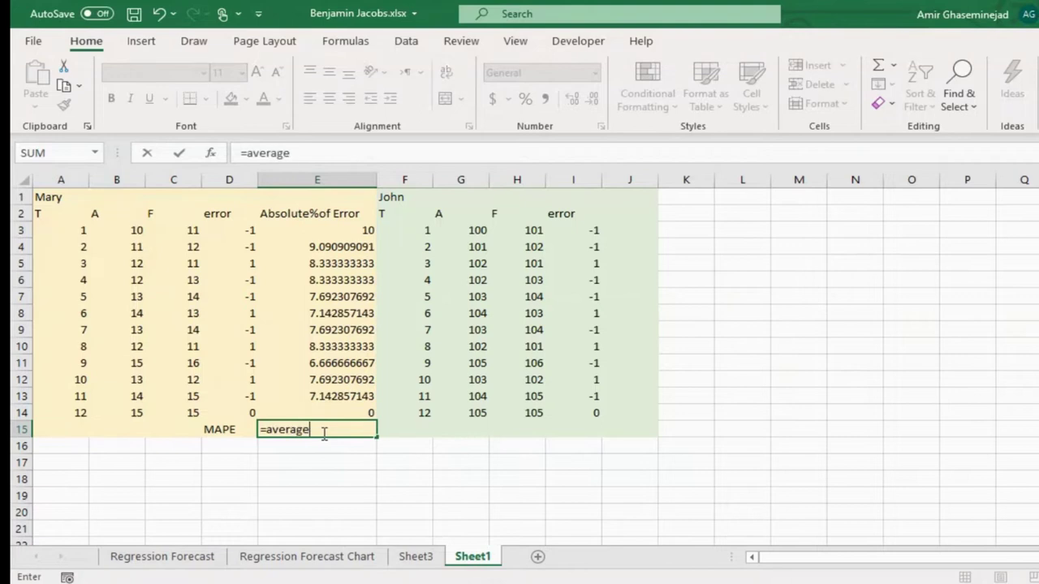
text(()
drag(331, 233, 333, 419)
key(Return)
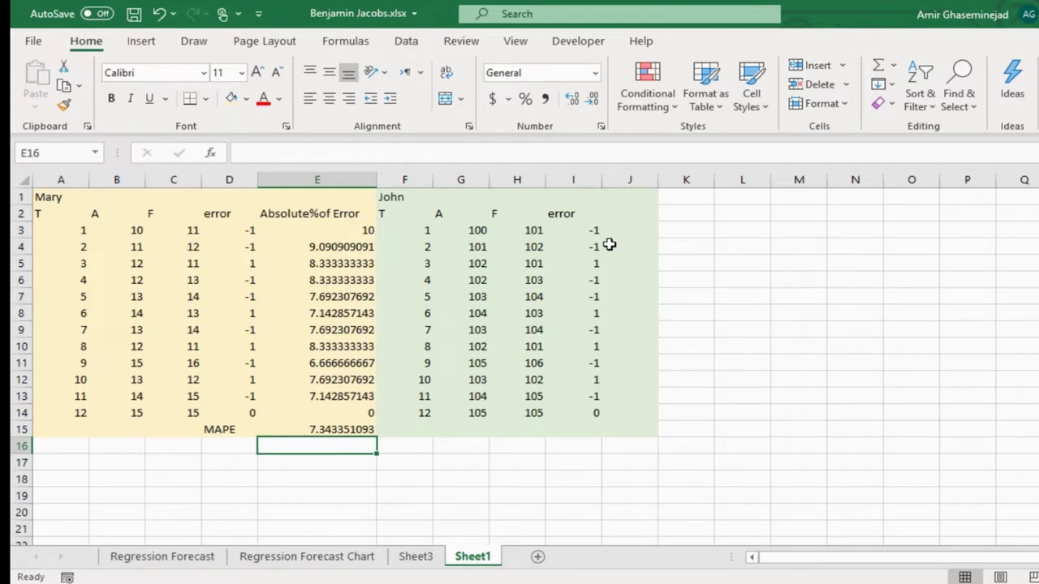
click(626, 216)
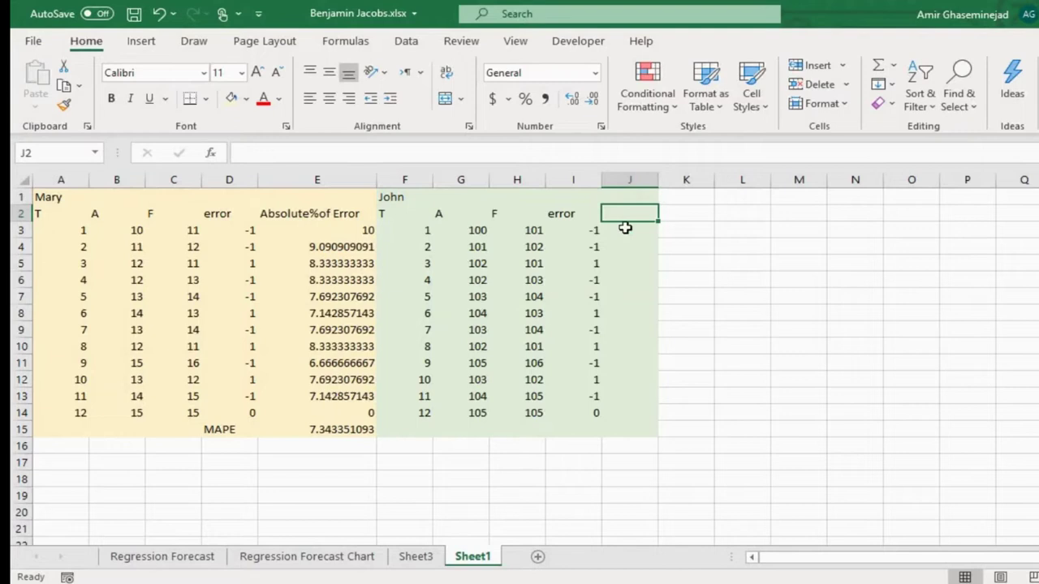
- Label John's I15 cell MAPE
click(578, 430)
text(MAPE)
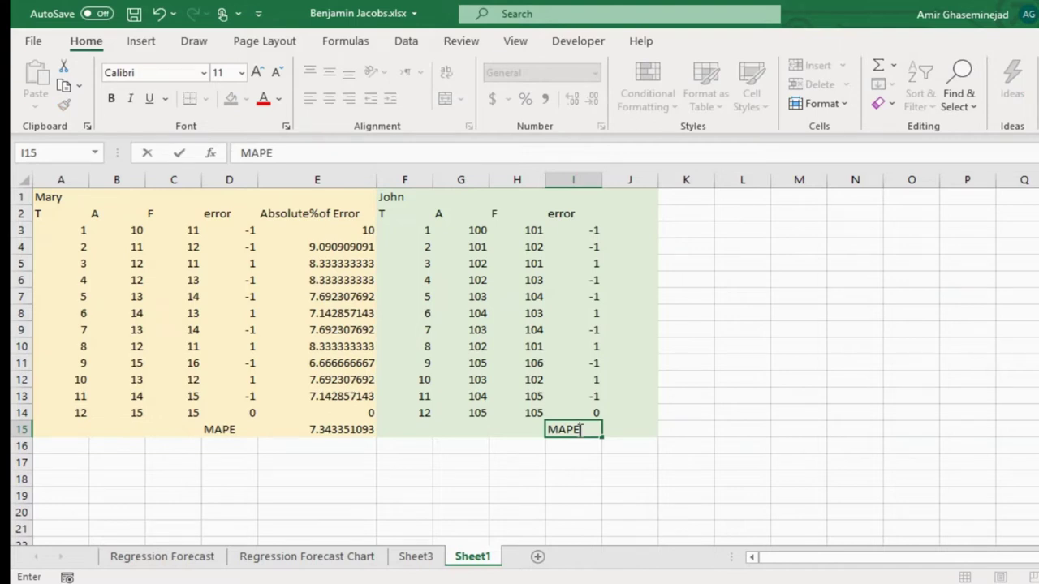
key(Return)
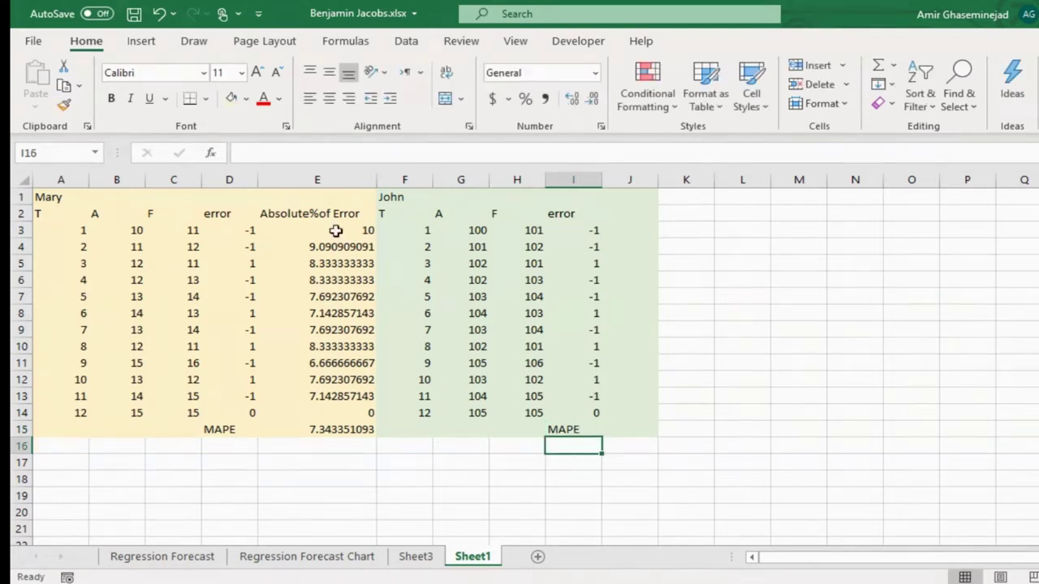
- Review the formulas in Mary's E3, E11 and MAPE cell E15
drag(336, 231, 338, 397)
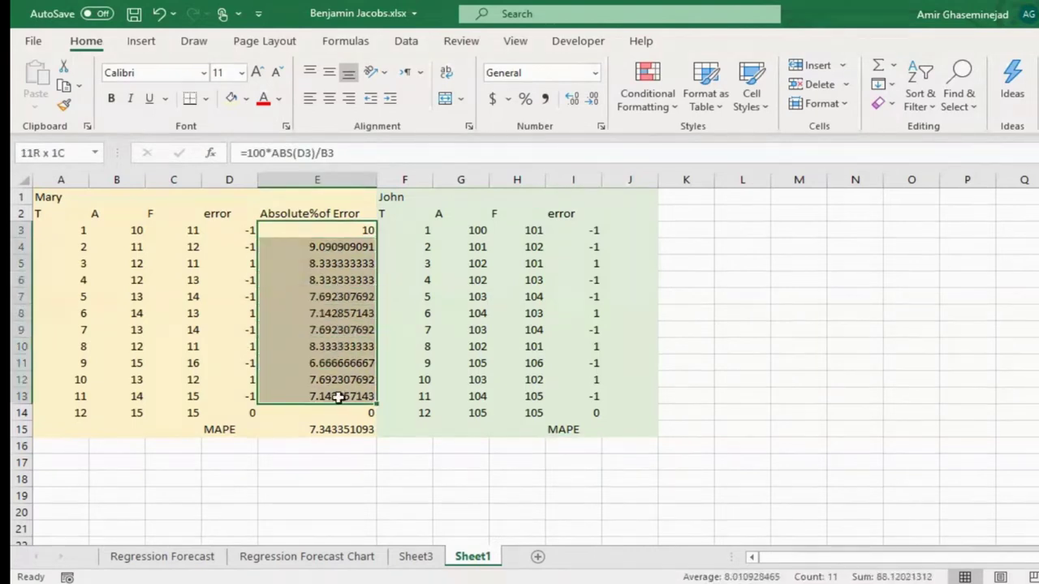
click(321, 431)
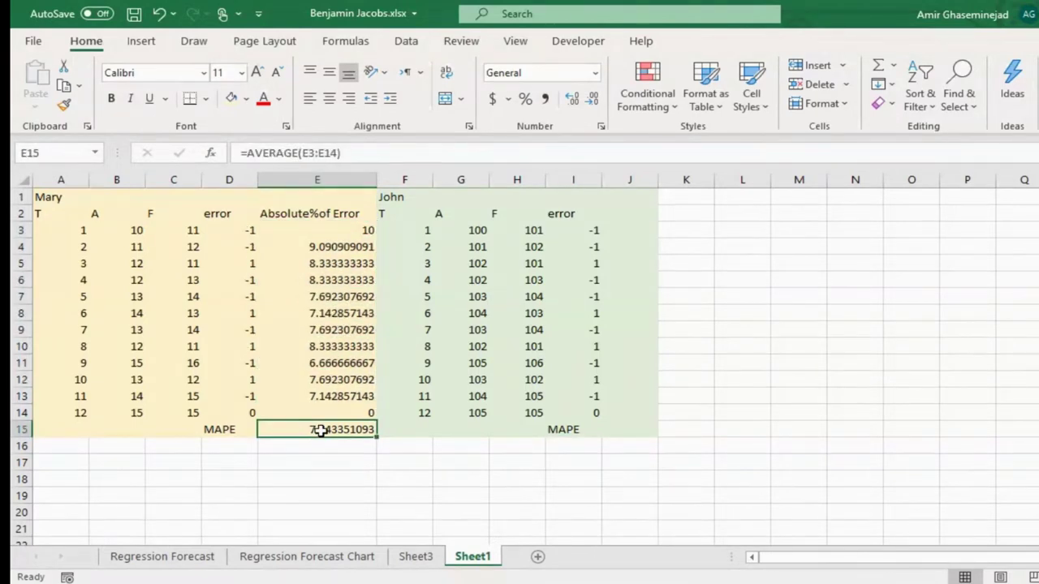
click(321, 233)
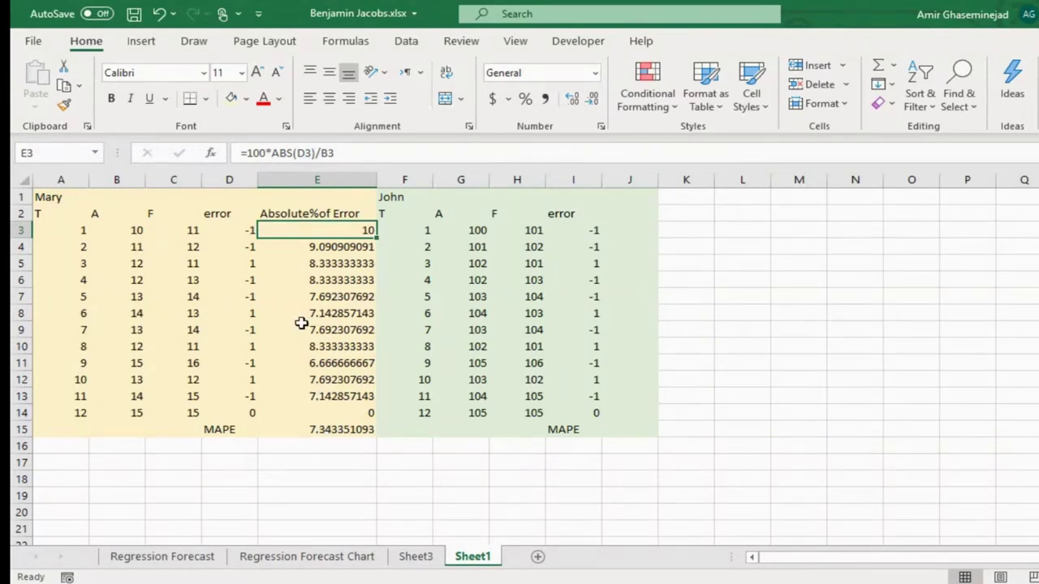
click(336, 360)
click(324, 430)
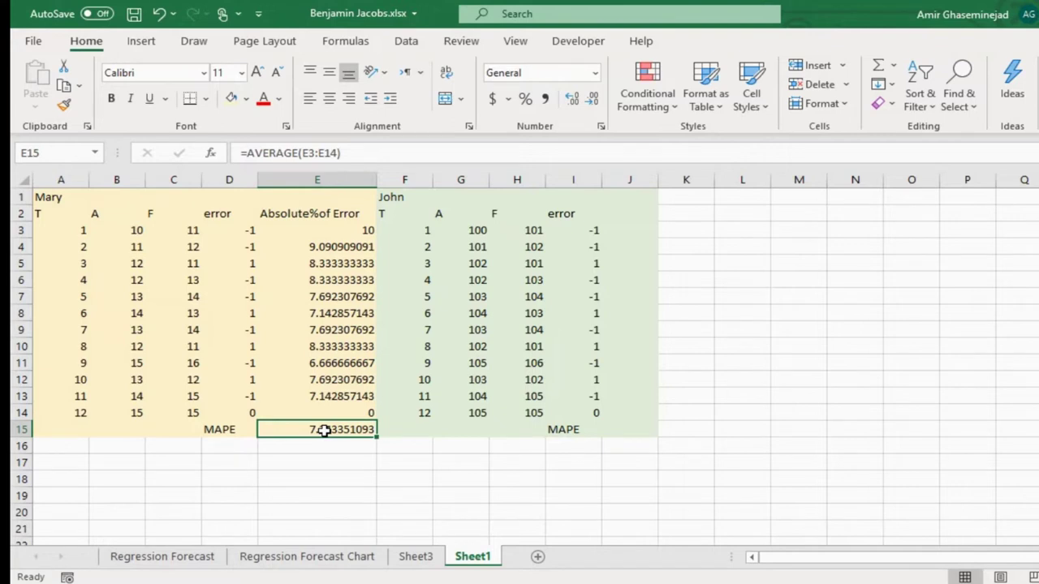
double_click(320, 230)
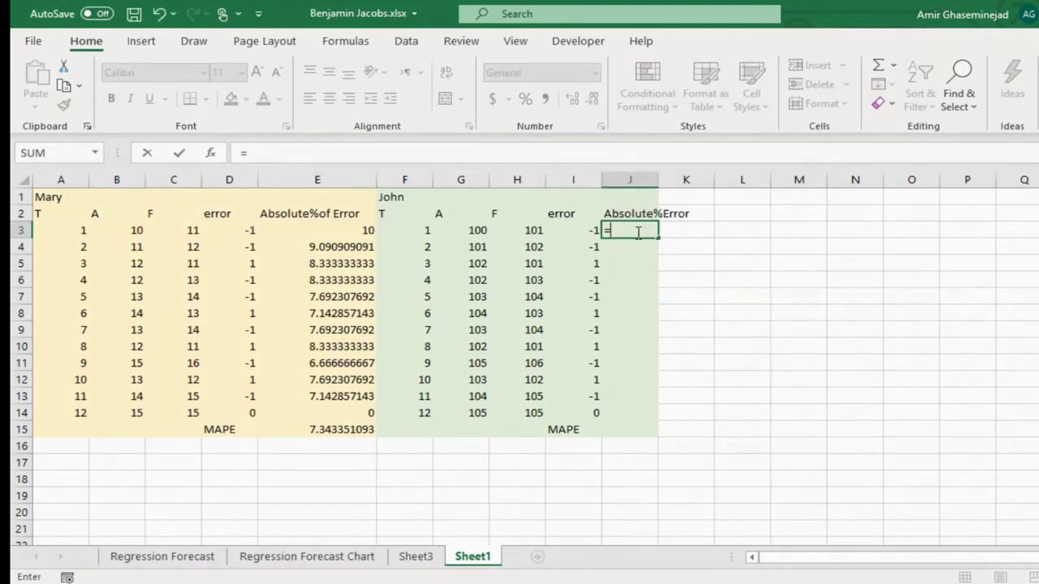
- Enter =100*ABS(I3)/G3 in J3 for John's first absolute percent error
text(=abd)
key(BackSpace)
text(s()
click(572, 230)
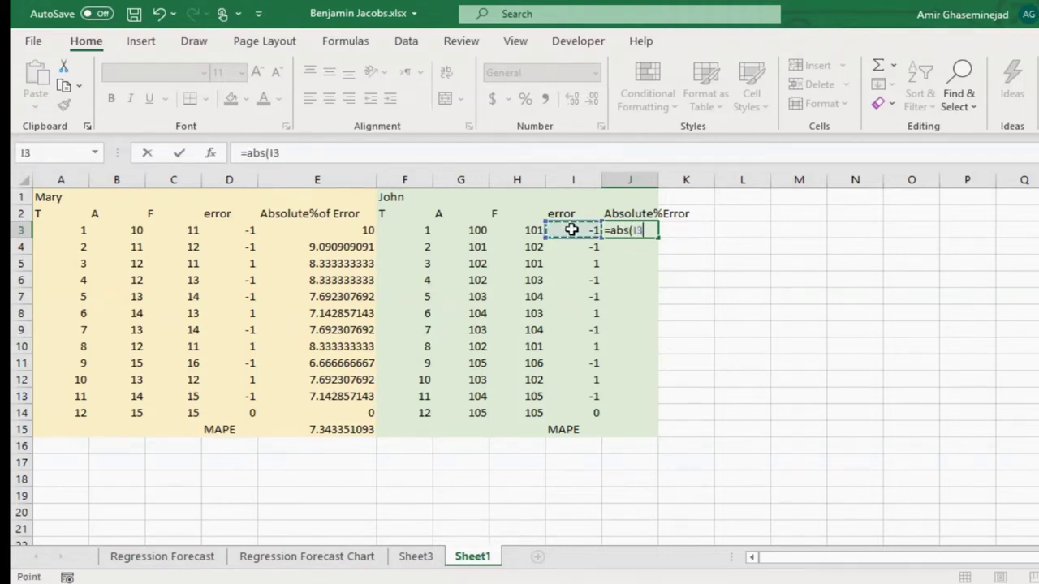
text()/)
click(479, 229)
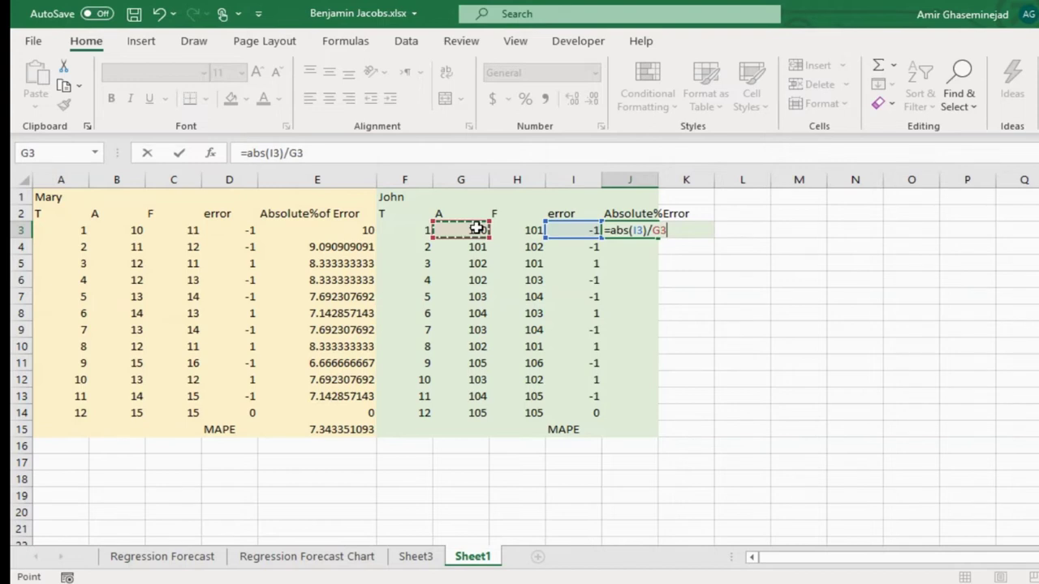
key(Return)
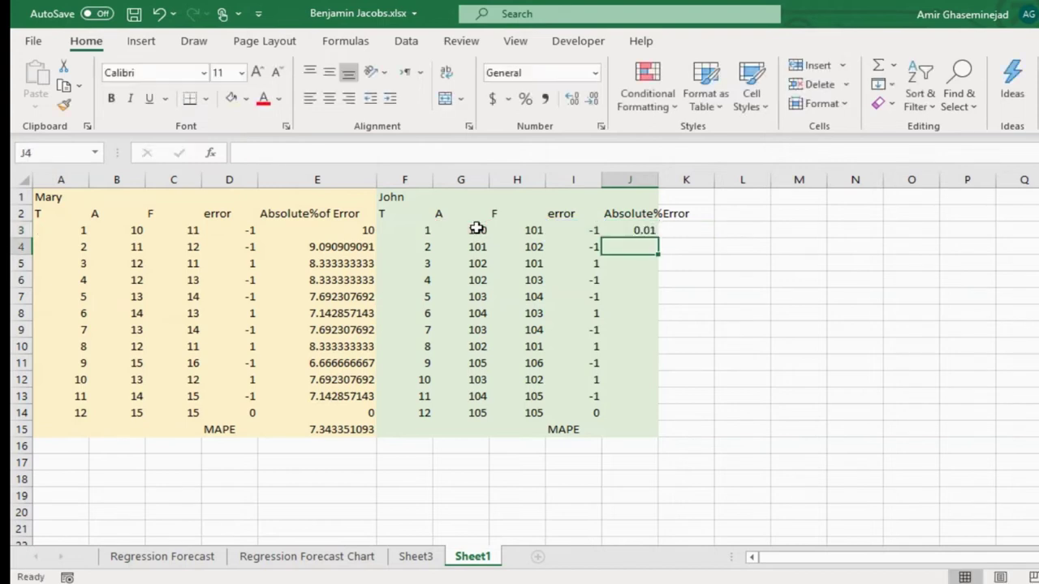
click(637, 232)
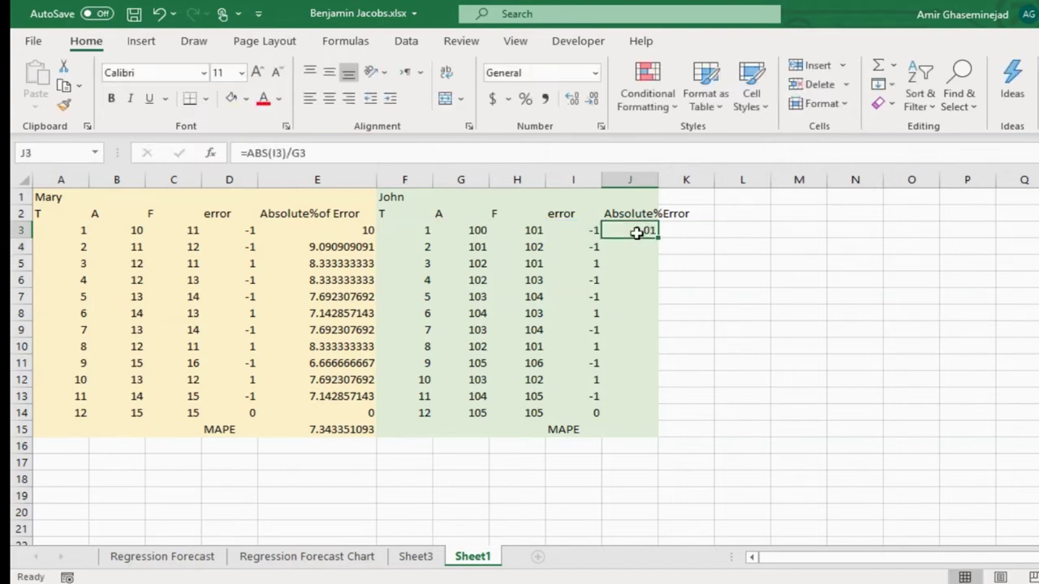
click(245, 153)
text(100*)
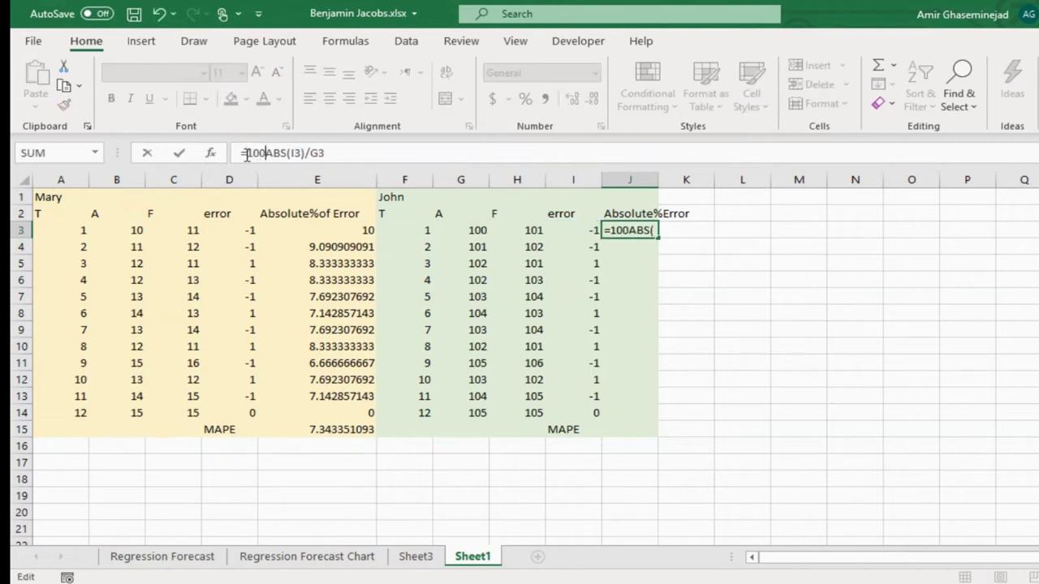
key(Return)
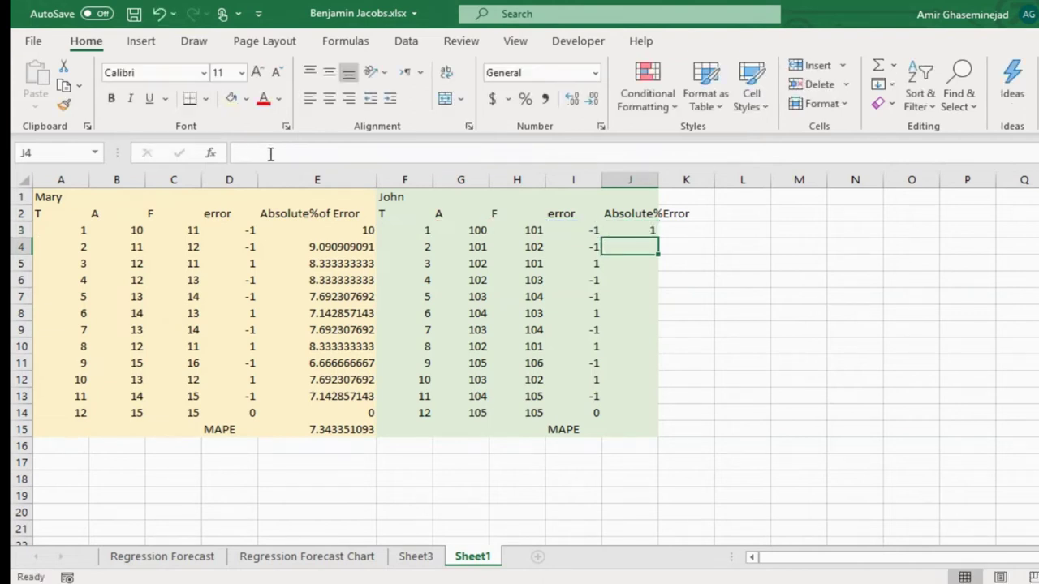
- Fill the J3 percent error formula down through J14
click(625, 230)
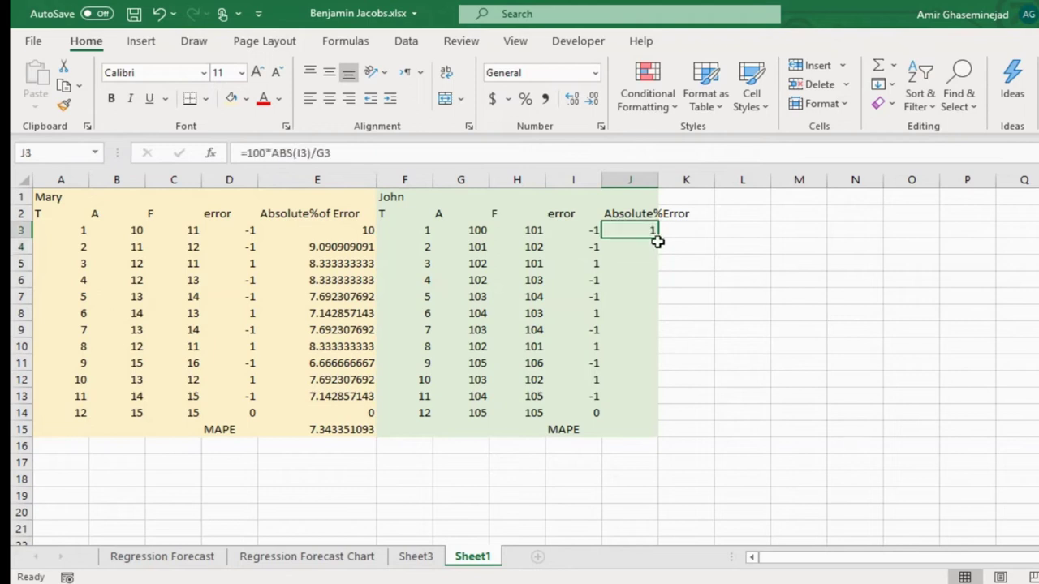
drag(657, 239, 662, 418)
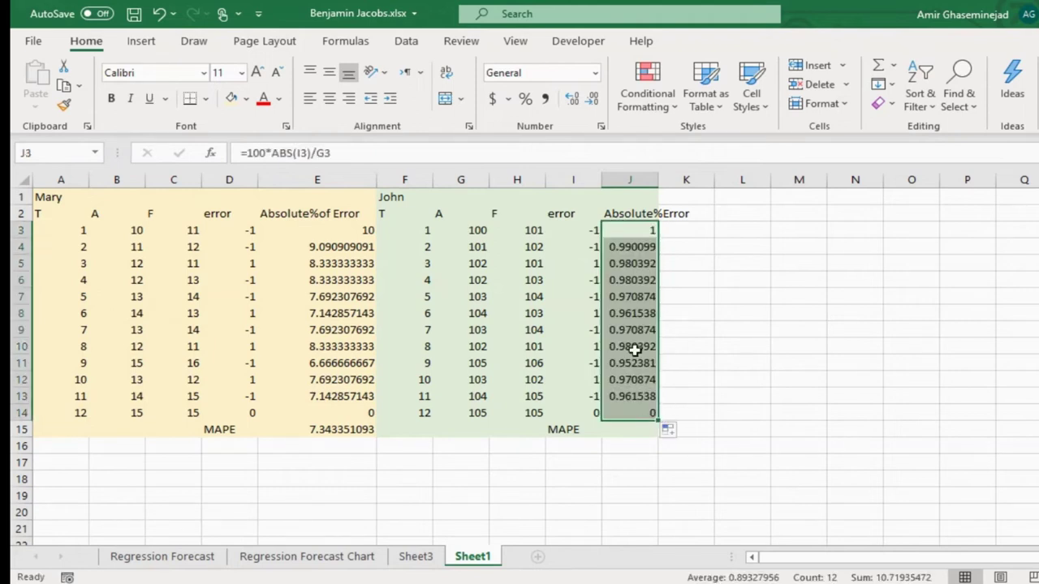
click(625, 429)
- Enter =AVERAGE(J3:J14) in J15 so John's MAPE shows 0.89328
text(=ab)
key(BackSpace)
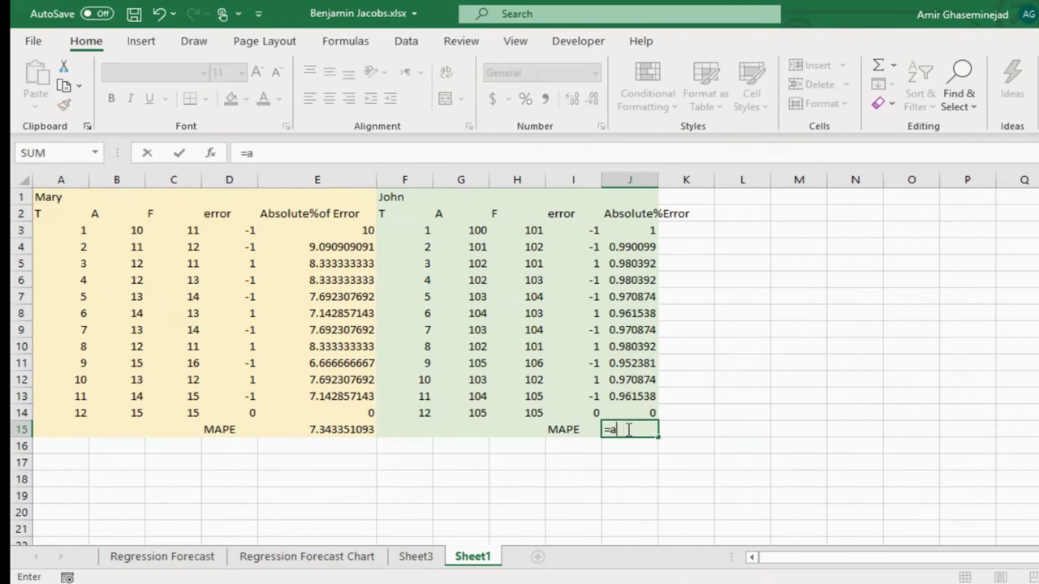
text(verage)
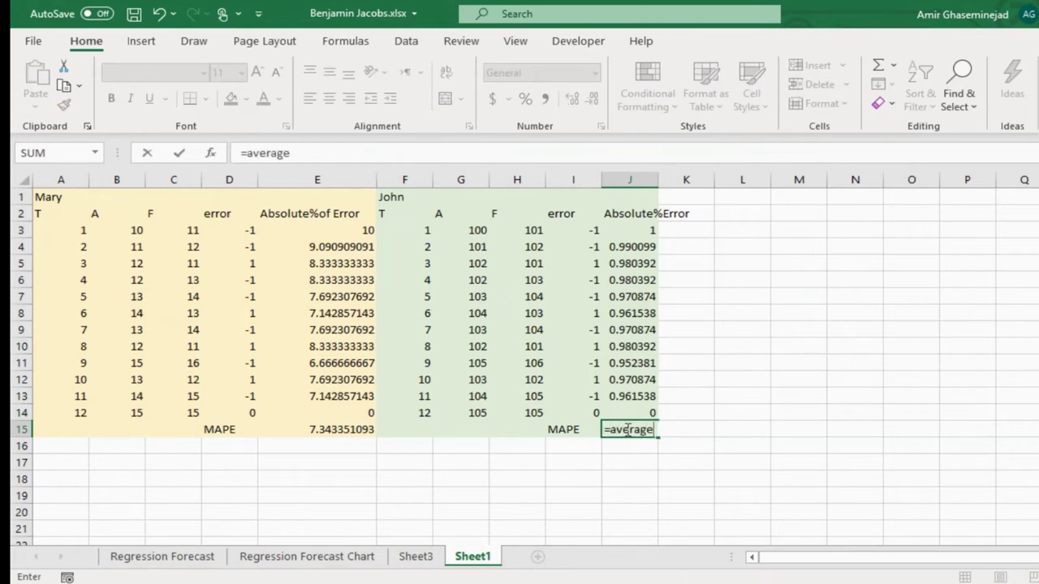
text(()
drag(630, 231, 630, 412)
key(Return)
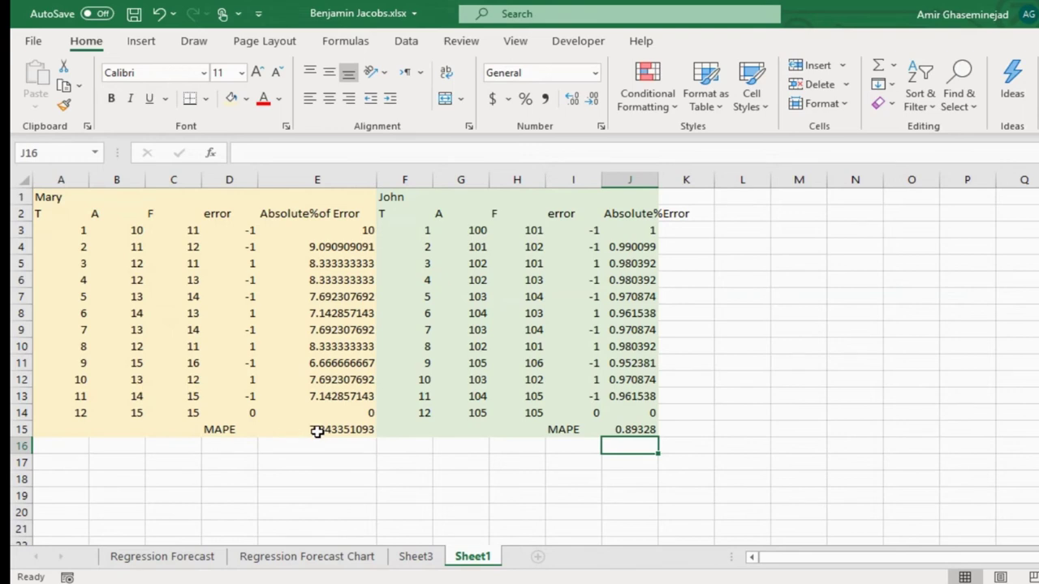
click(224, 445)
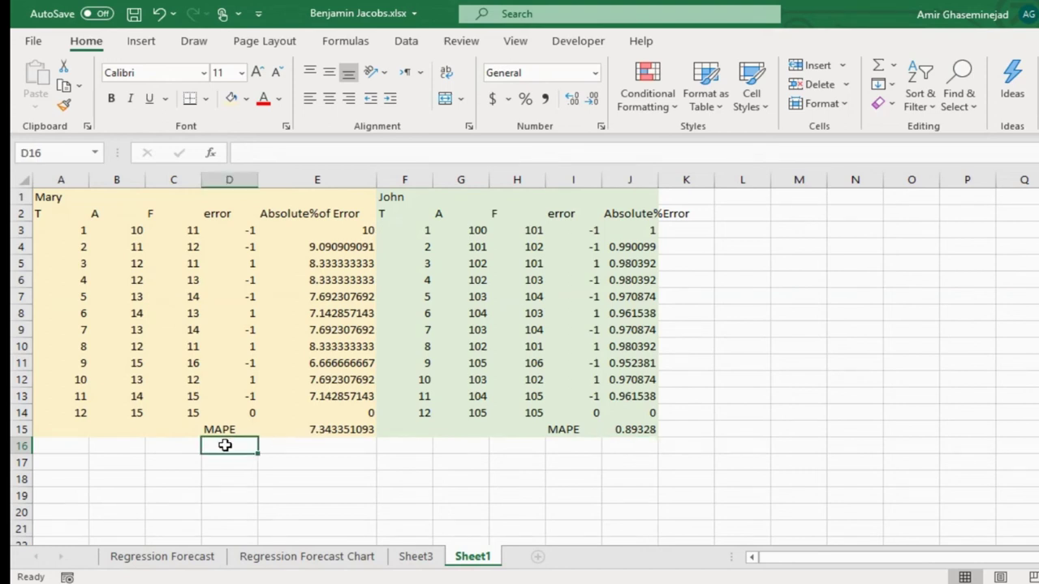
- Type the labels MAE in D16 and MSE in D17
text(MAE)
key(Return)
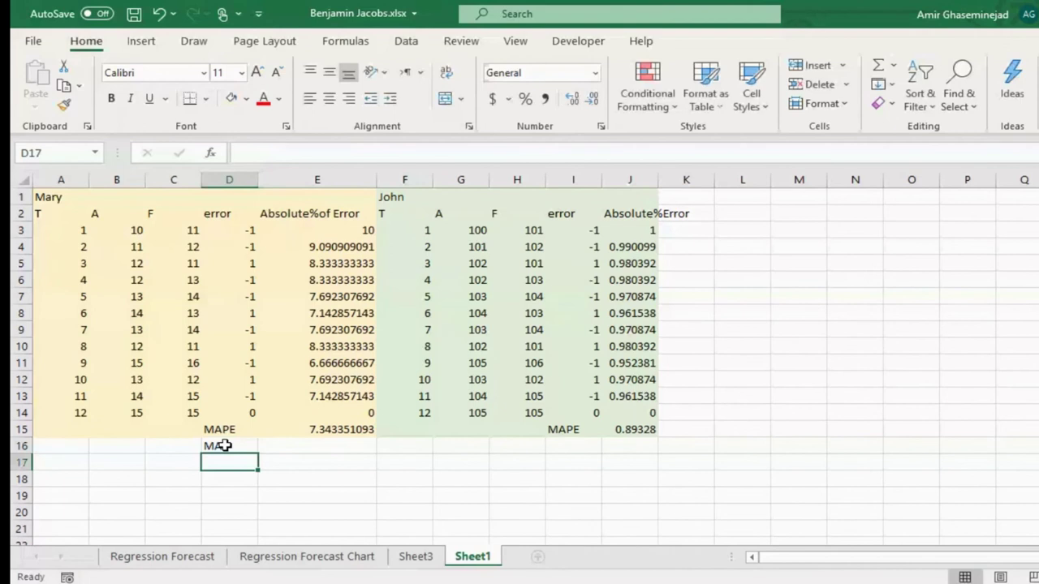
text(MSE)
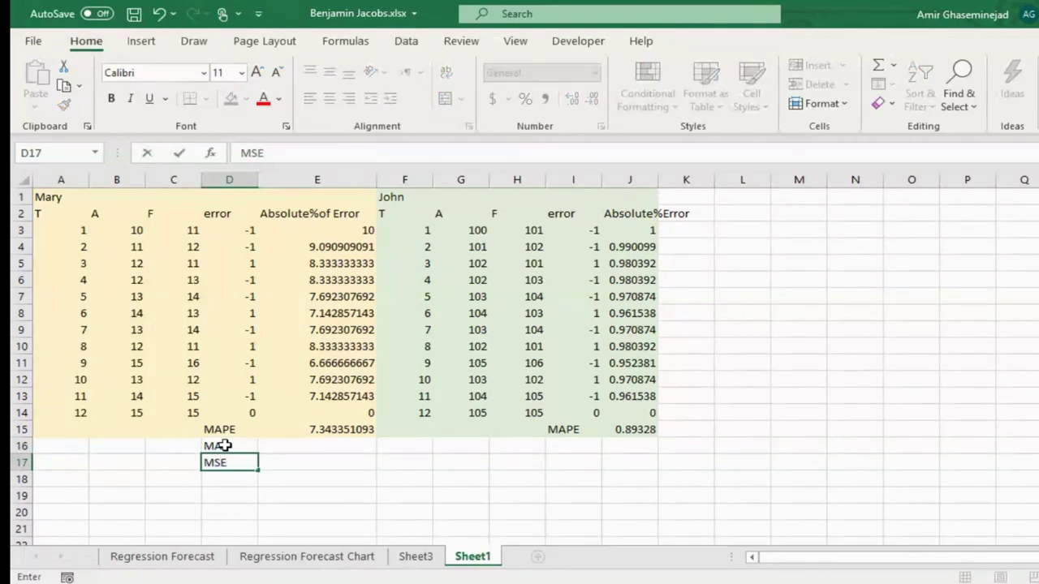
key(Return)
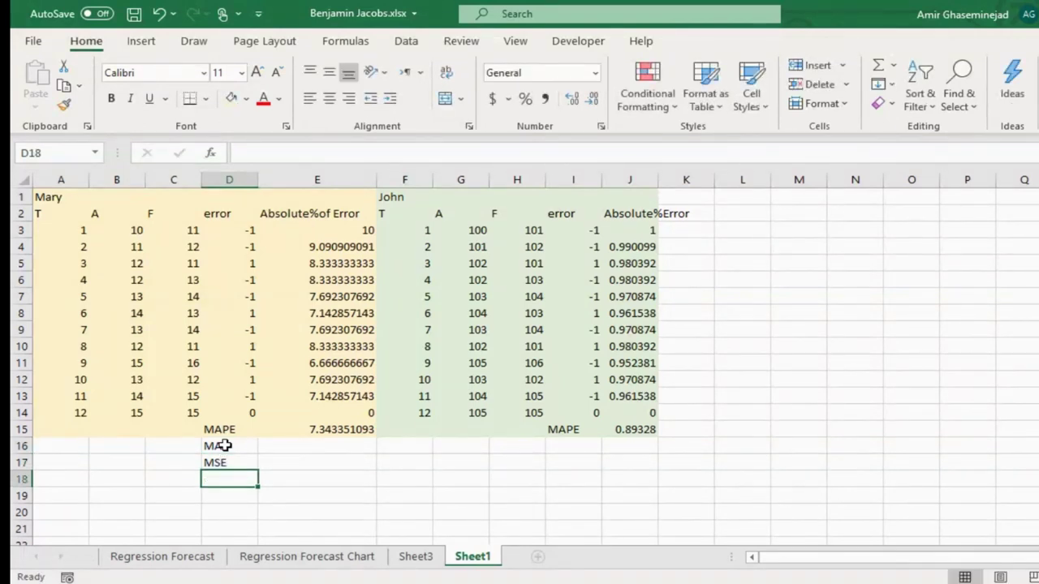